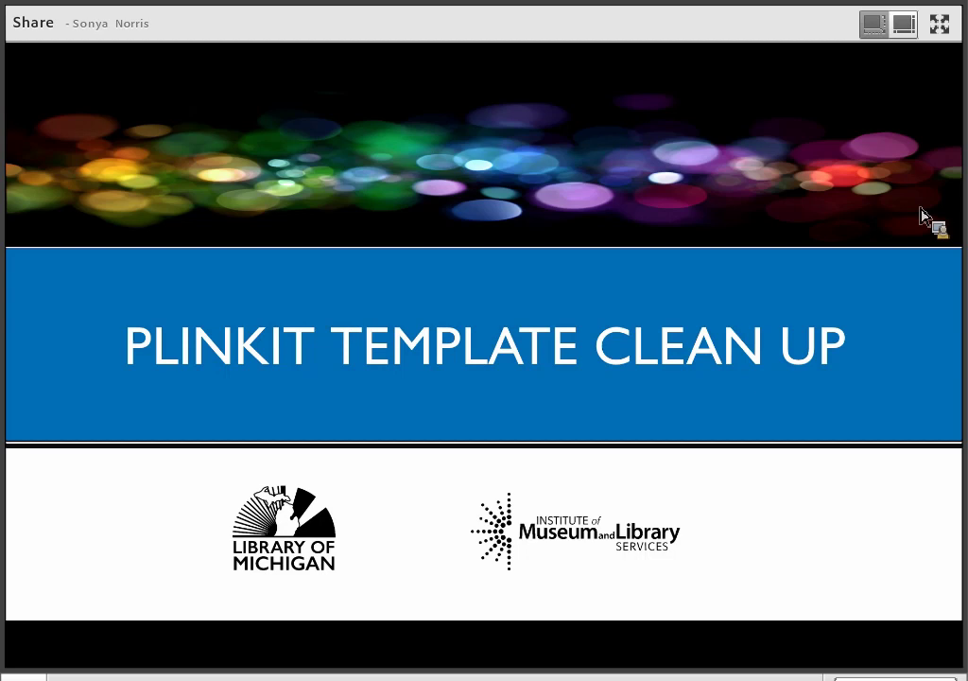
Switch the share from the PLINKIT TEMPLATE CLEAN UP title slide to the Plinkit home page desktop.
key("alt+Tab")
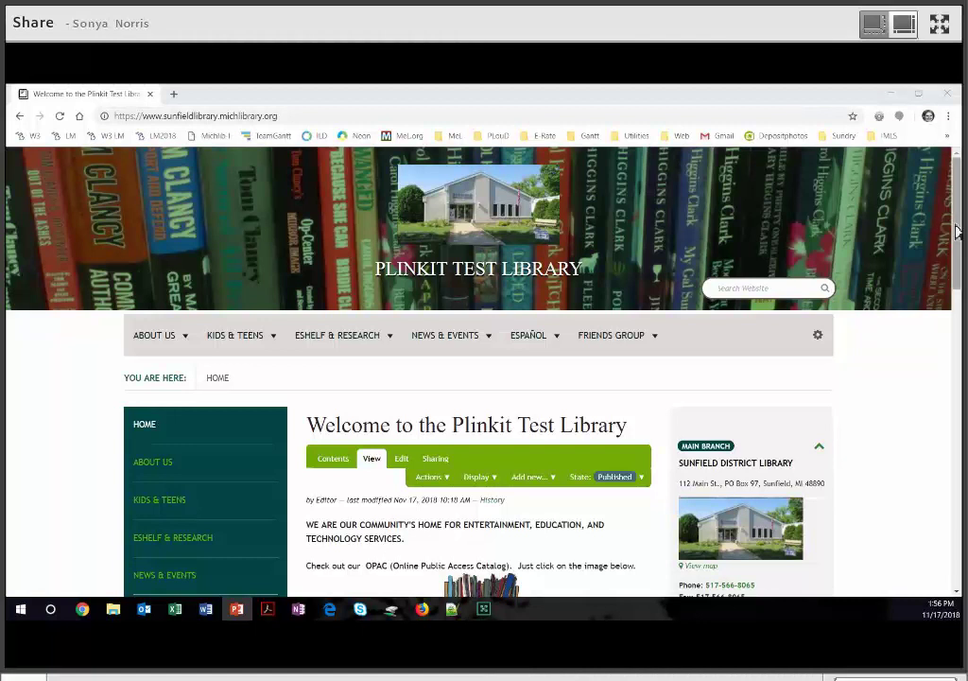
left_click(765, 177)
scroll(766, 178, "down", 1)
scroll(766, 178, "down", 3)
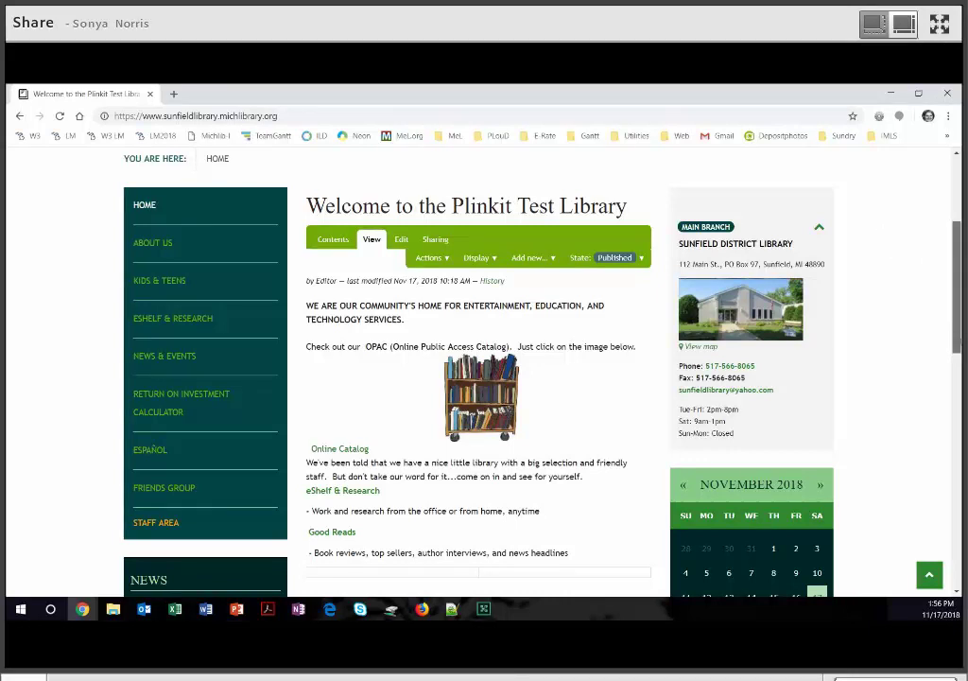
scroll(850, 383, "down", 3)
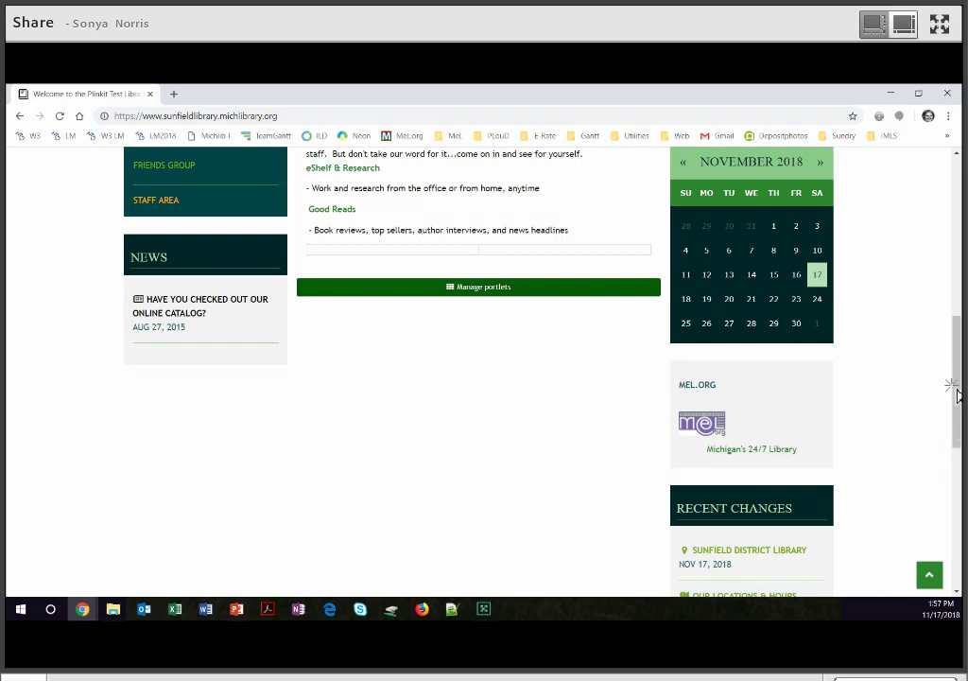
scroll(955, 348, "up", 3)
scroll(955, 345, "up", 4)
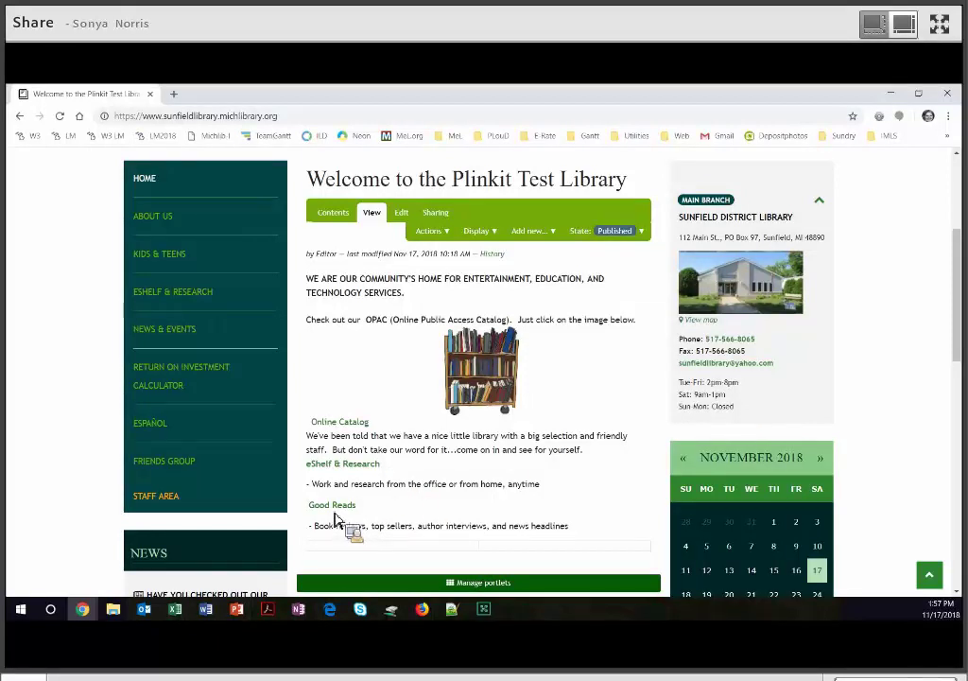
left_click(336, 514)
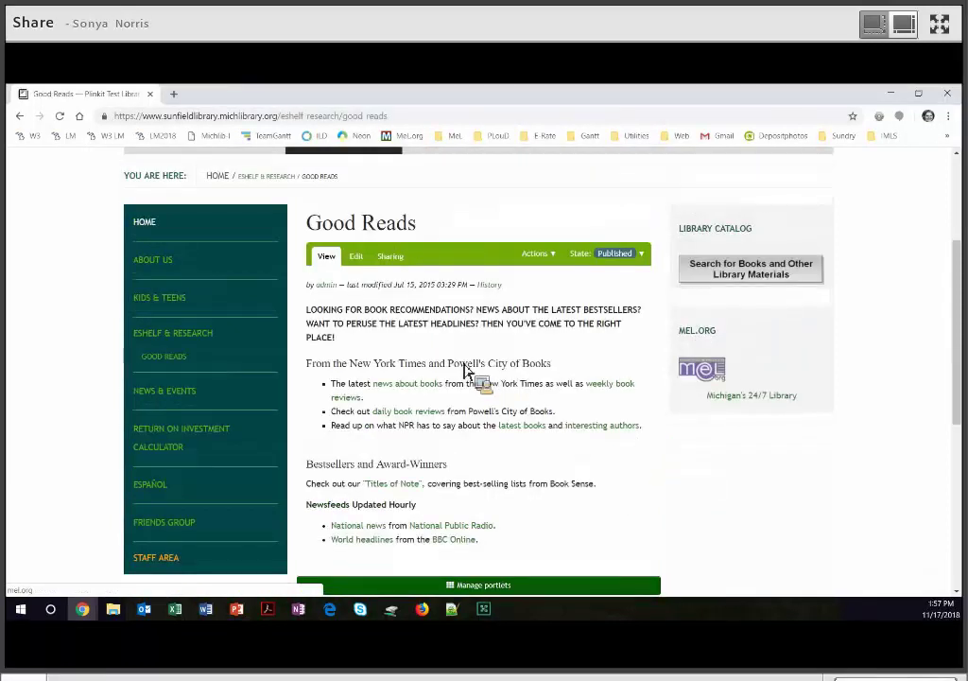
scroll(420, 302, "down", 1)
scroll(421, 284, "down", 1)
left_click(418, 278)
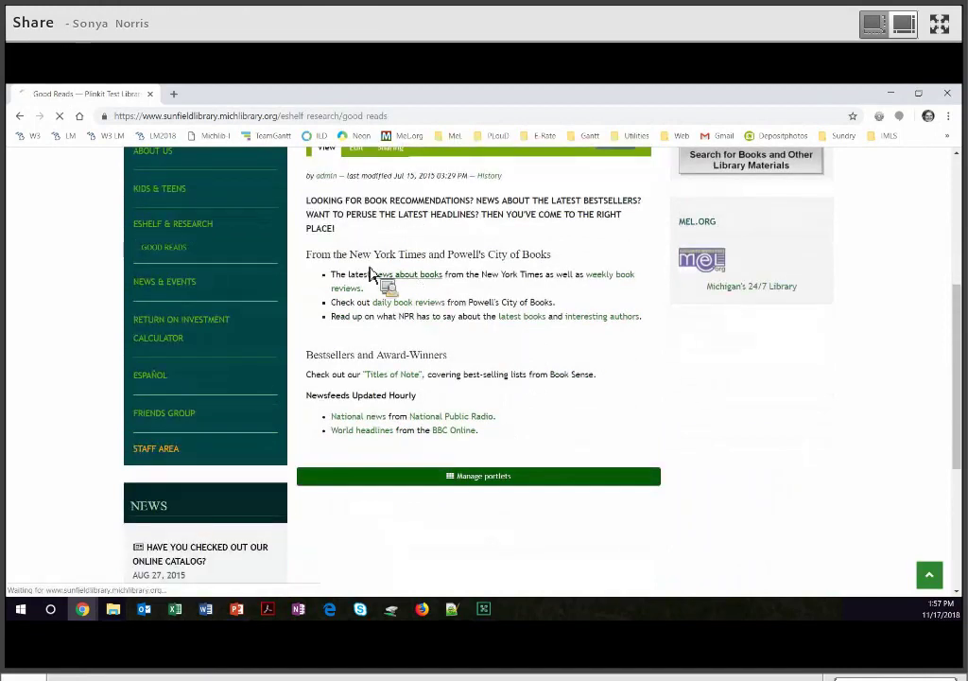
left_click(20, 116)
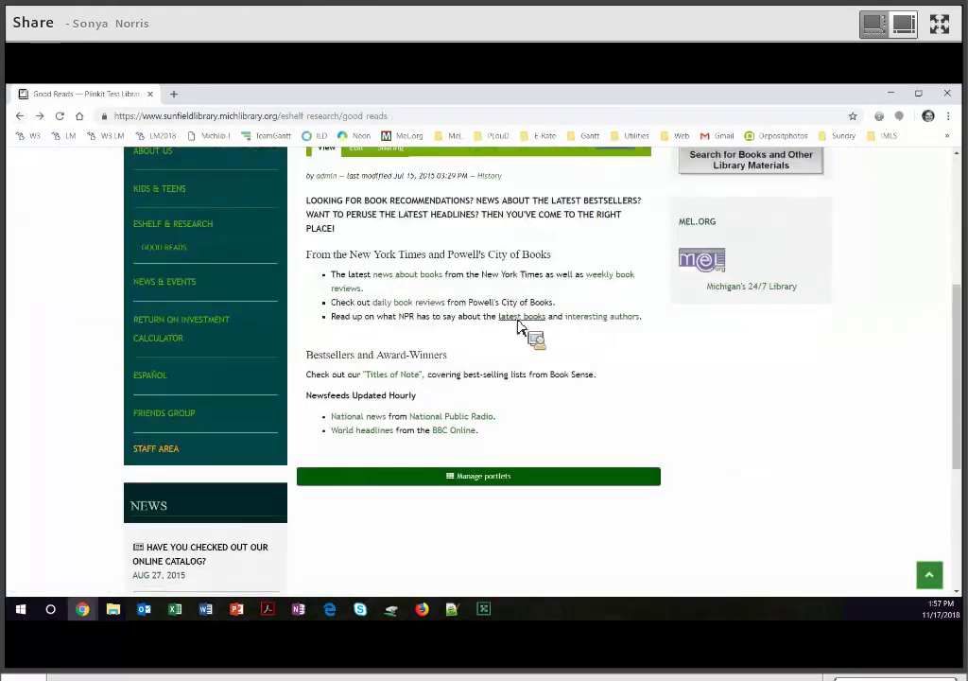
left_click(519, 317)
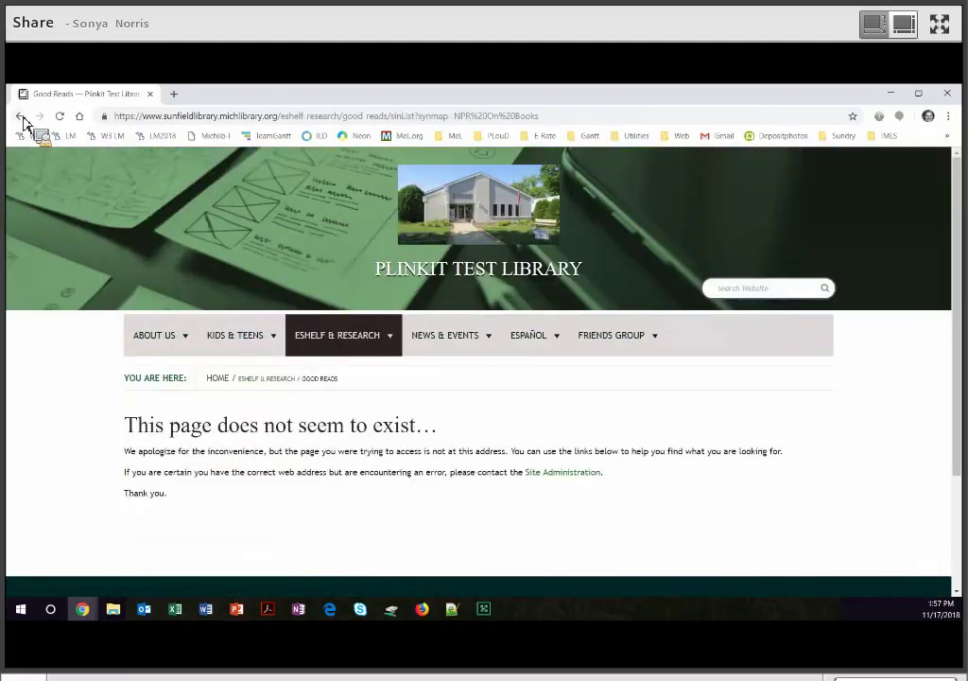
left_click(20, 116)
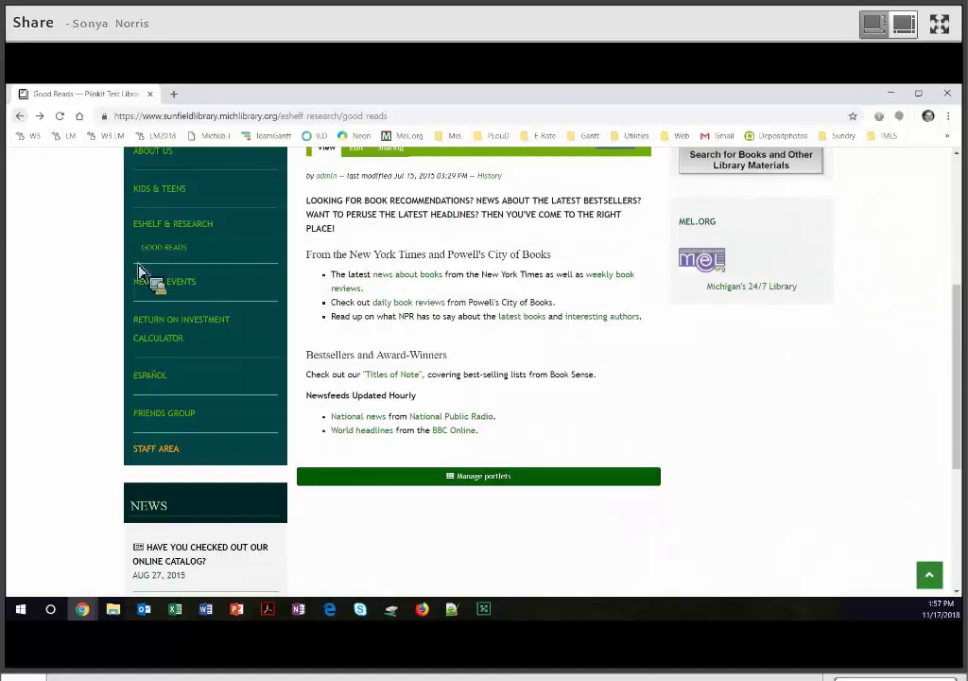
scroll(91, 205, "up", 3)
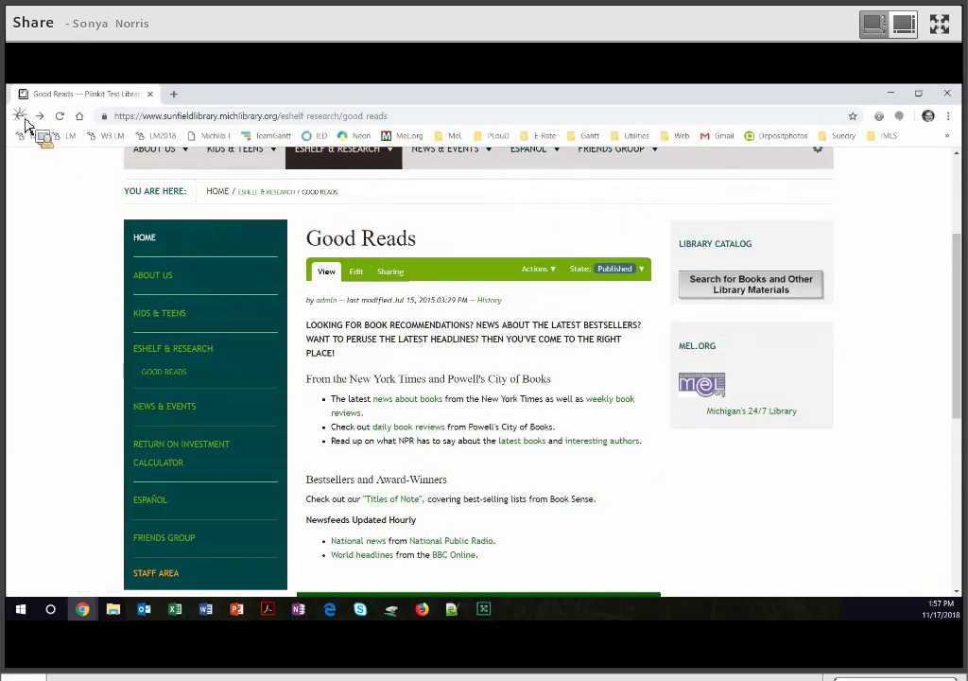
key("alt+Left")
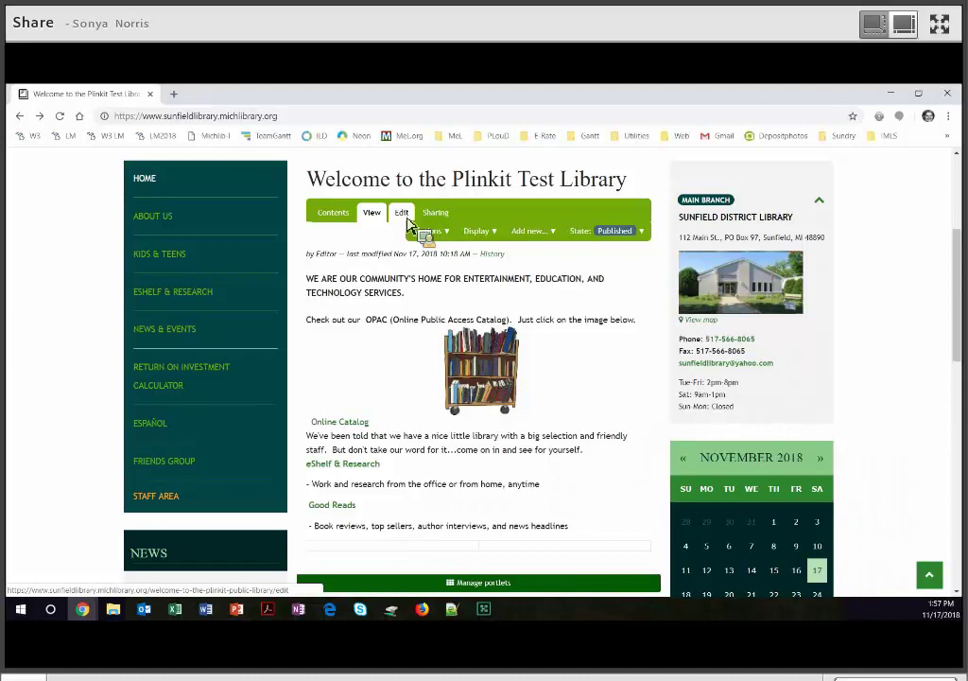
Delete the Good Reads link and its book-reviews line from the Welcome page text, then save.
left_click(408, 220)
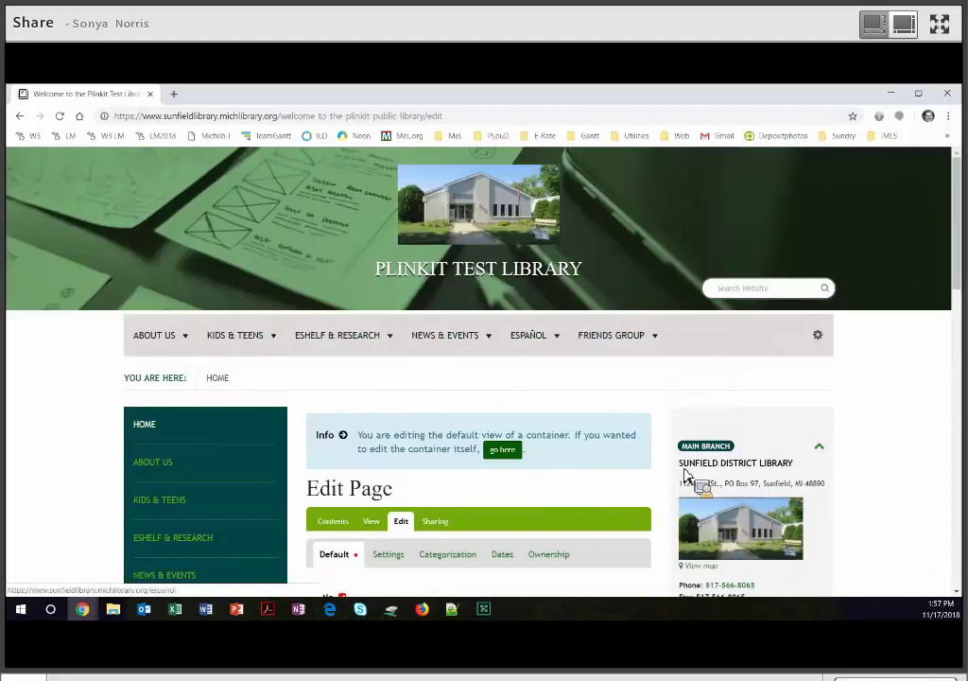
scroll(685, 475, "down", 3)
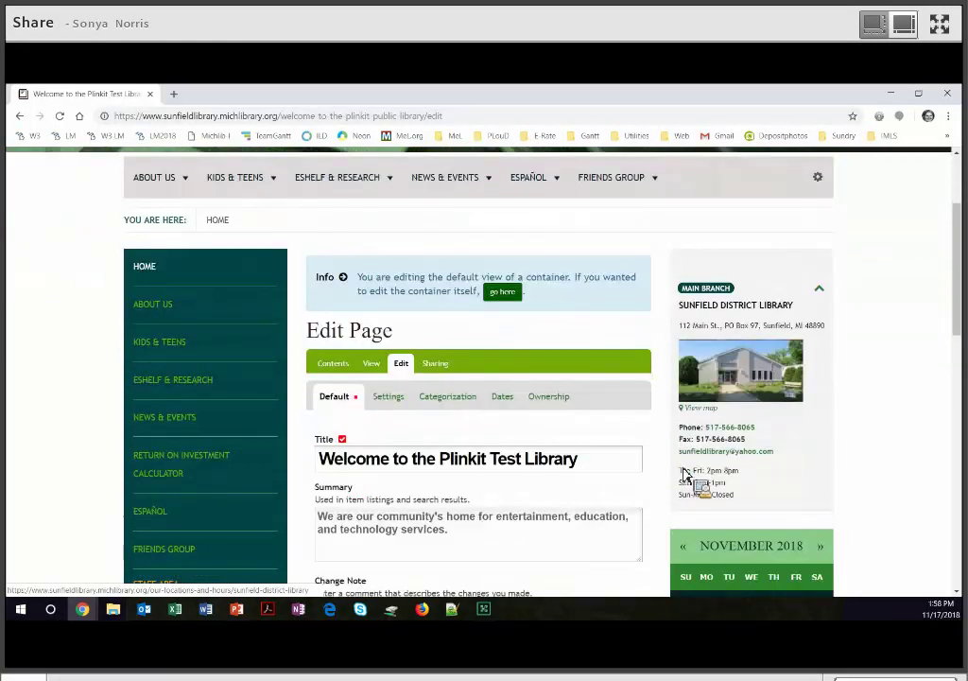
scroll(686, 476, "down", 5)
scroll(326, 482, "down", 2)
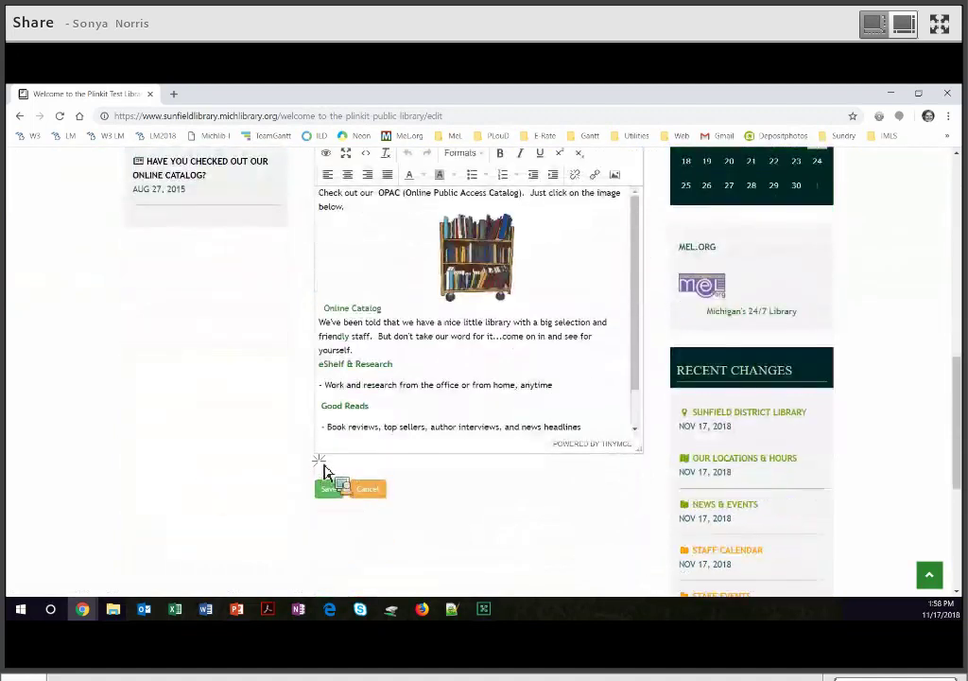
scroll(324, 467, "up", 1)
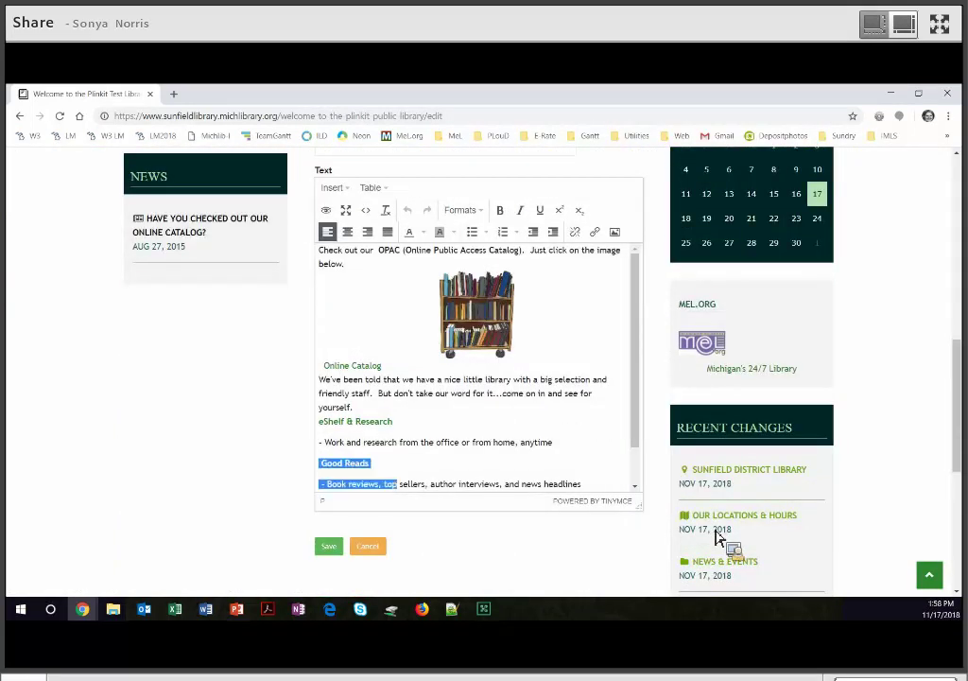
left_click_drag(715, 536, 716, 536)
key("Delete")
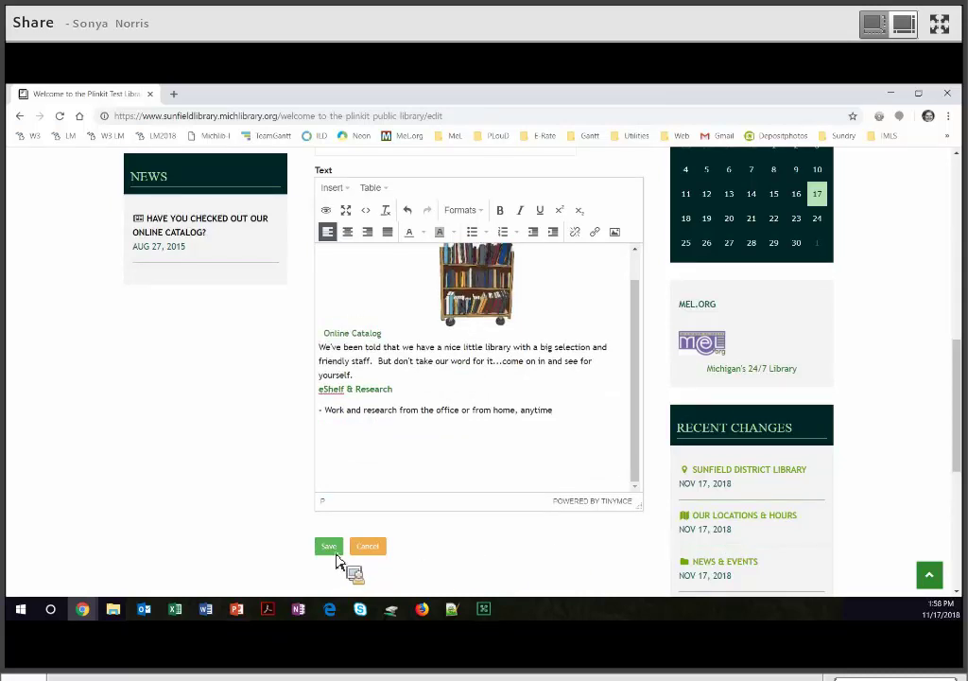
left_click(335, 554)
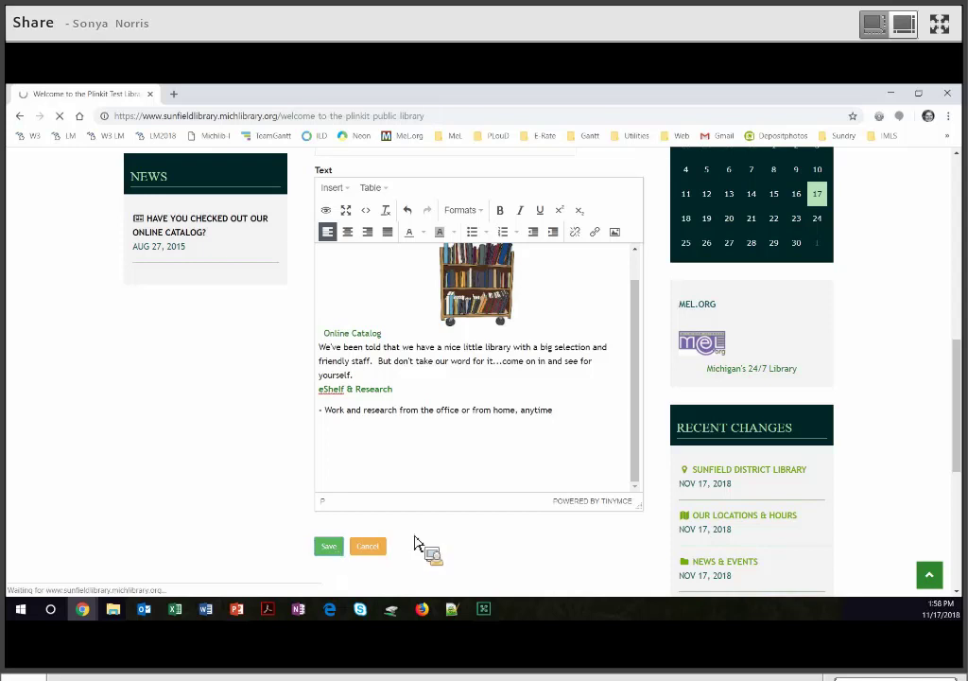
scroll(519, 520, "down", 2)
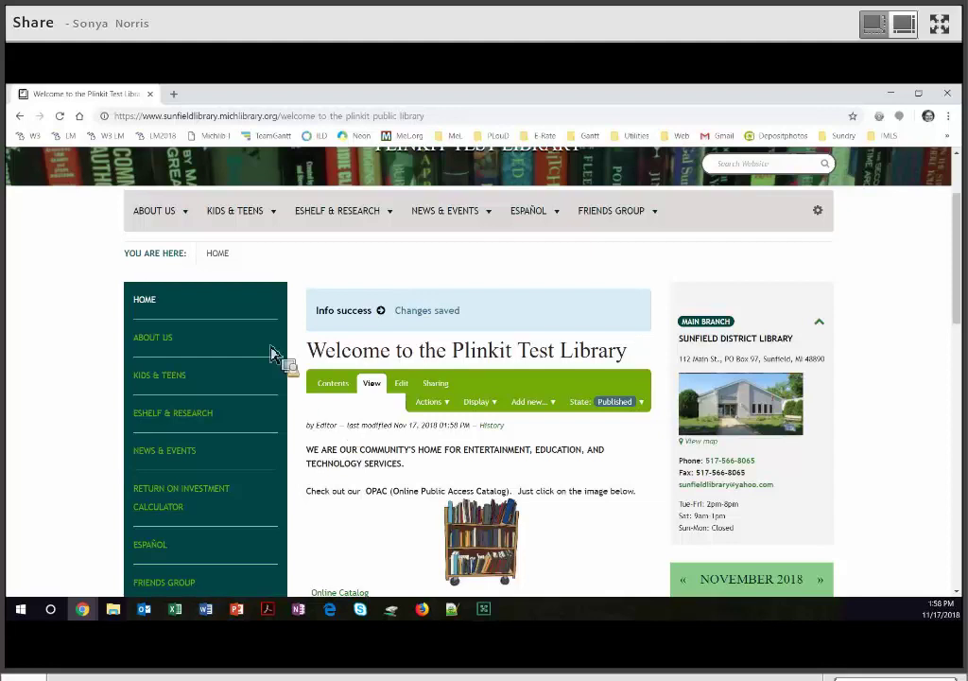
Look over the About Us page and its Library Cards and Related Information page.
left_click(161, 346)
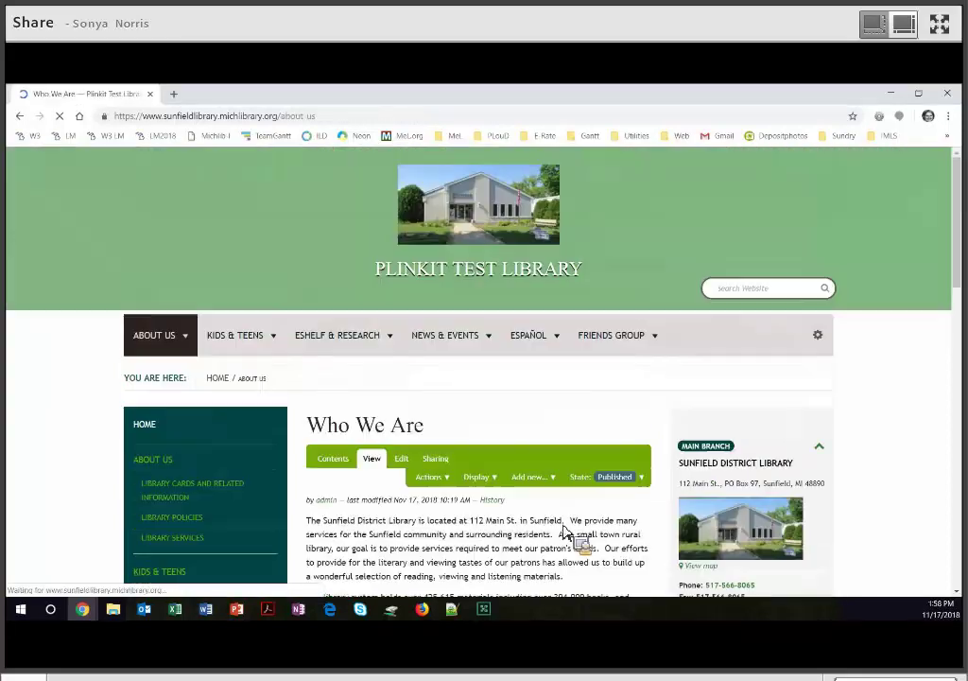
scroll(564, 532, "down", 3)
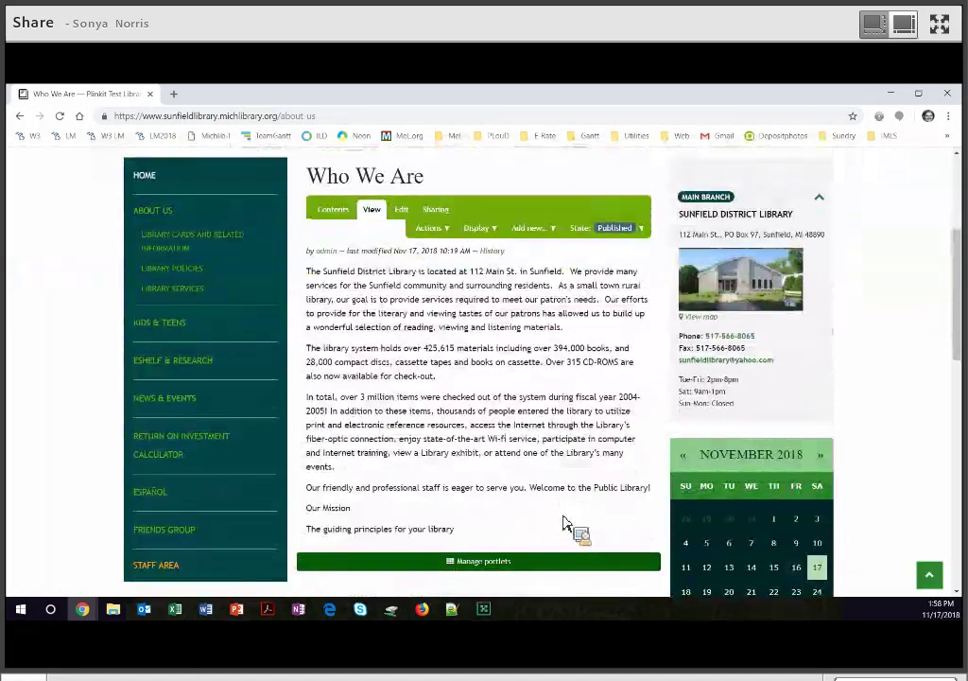
scroll(190, 389, "up", 2)
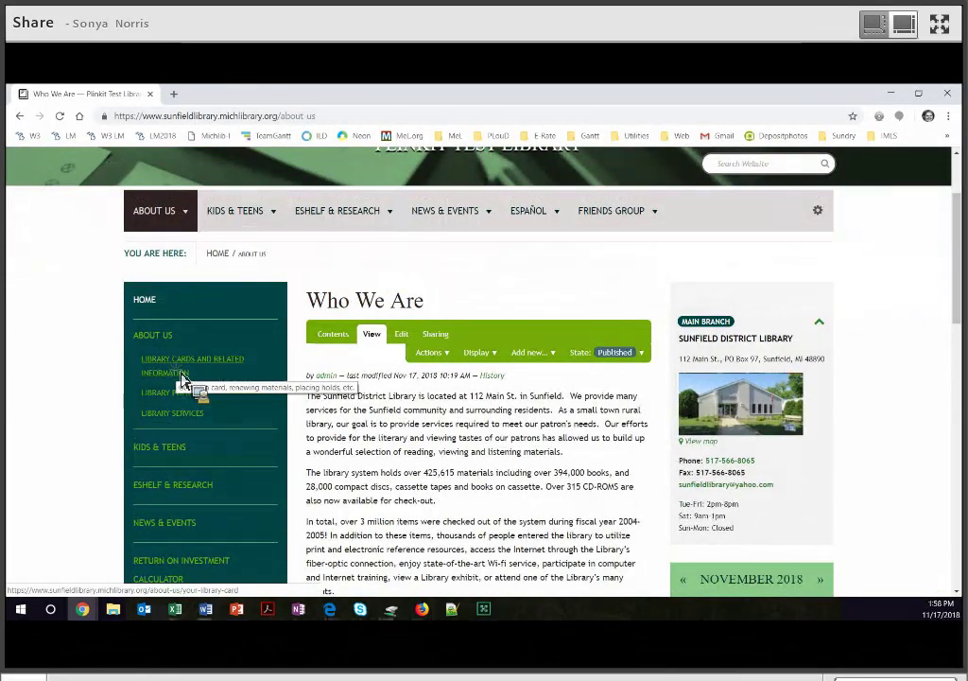
left_click(183, 378)
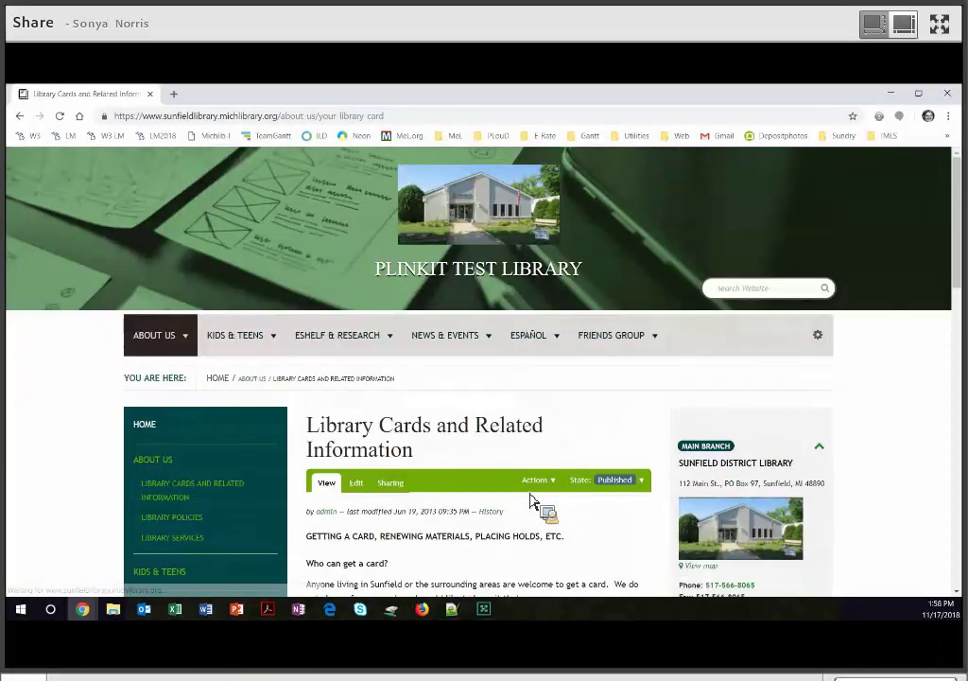
scroll(532, 501, "down", 3)
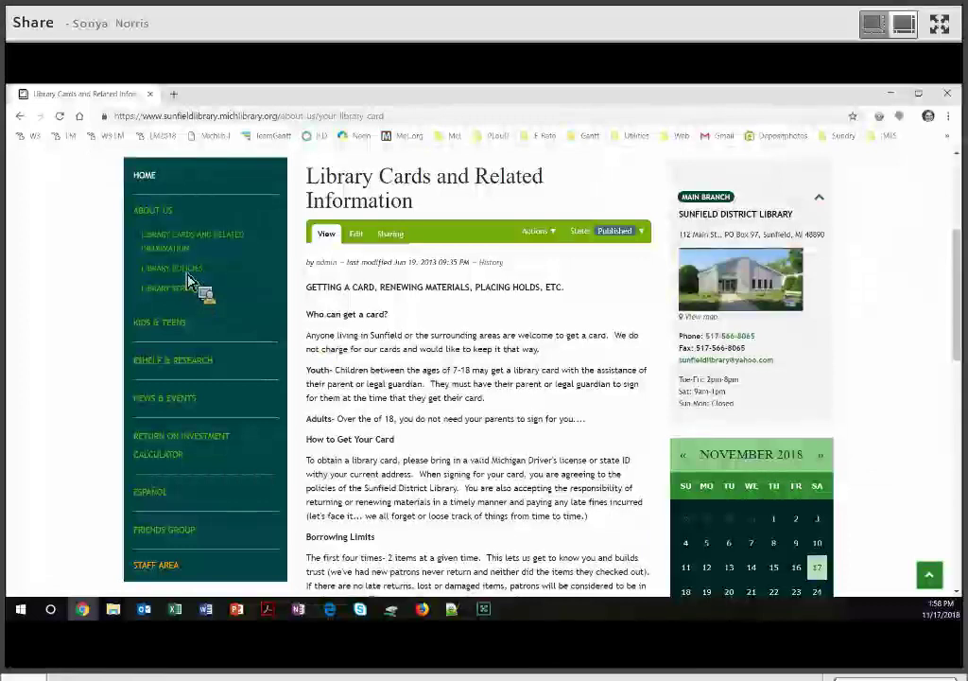
Review the Library Policies page, then open the Library Services page.
left_click(189, 280)
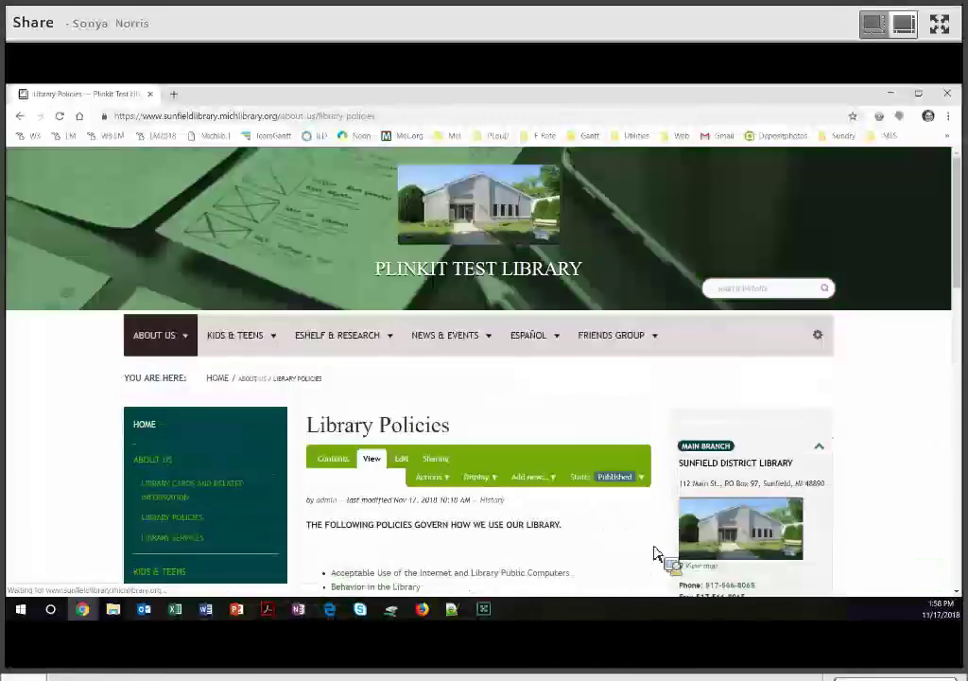
scroll(606, 479, "down", 2)
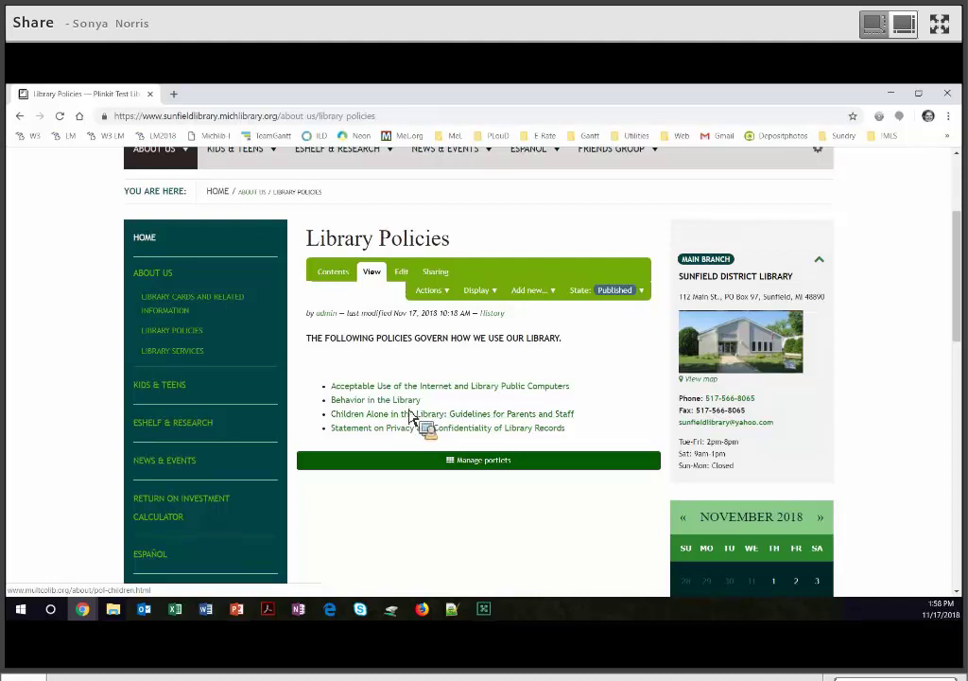
left_click(179, 354)
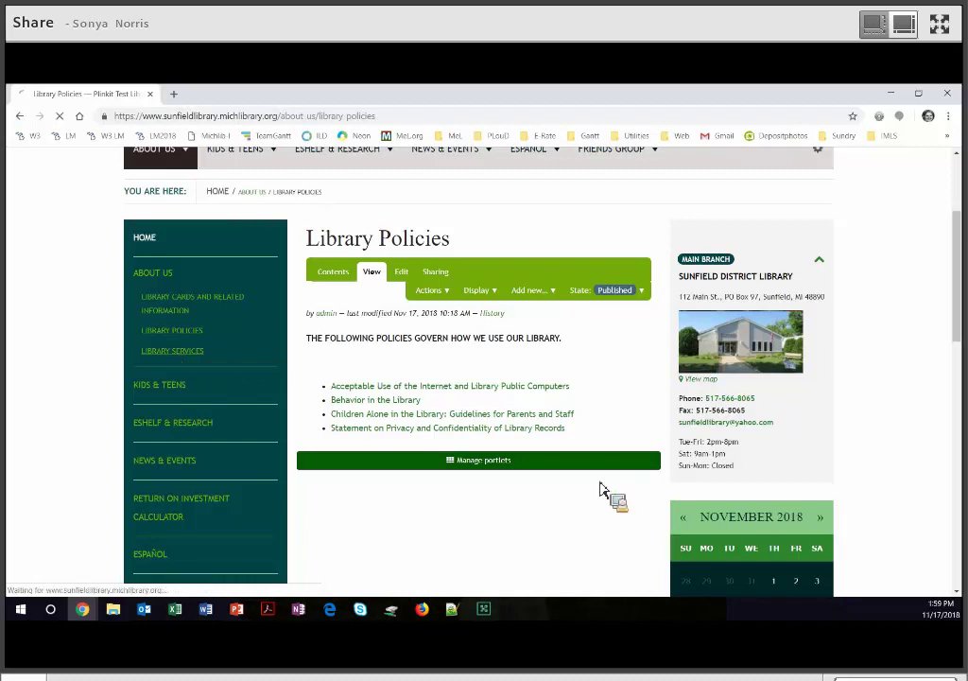
scroll(486, 339, "down", 3)
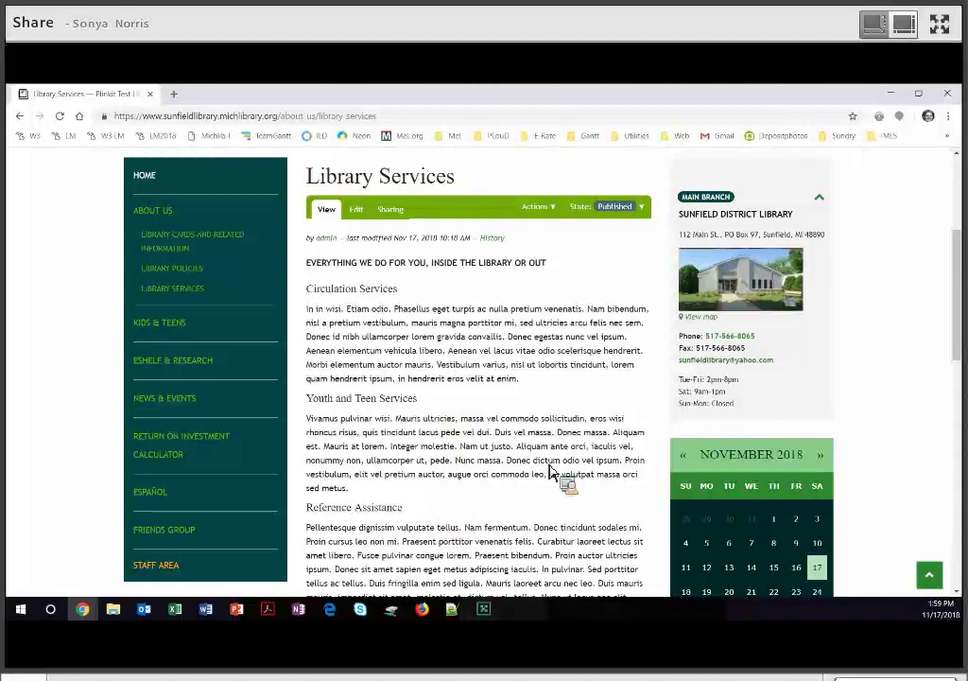
scroll(279, 394, "up", 1)
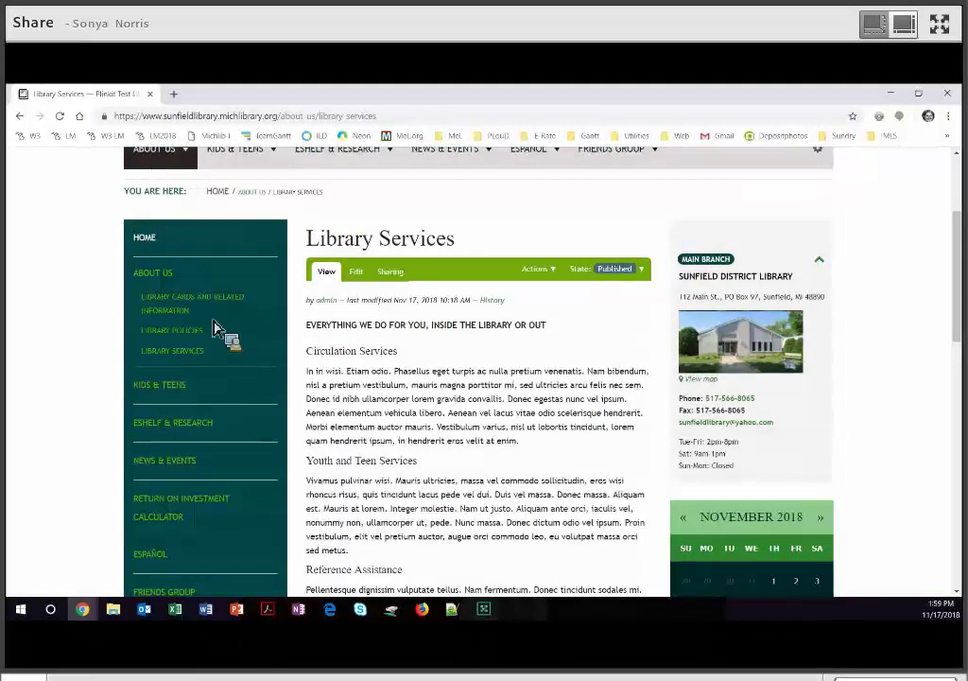
Check Library Policies and Library Services in the About Us contents and delete both.
left_click(163, 277)
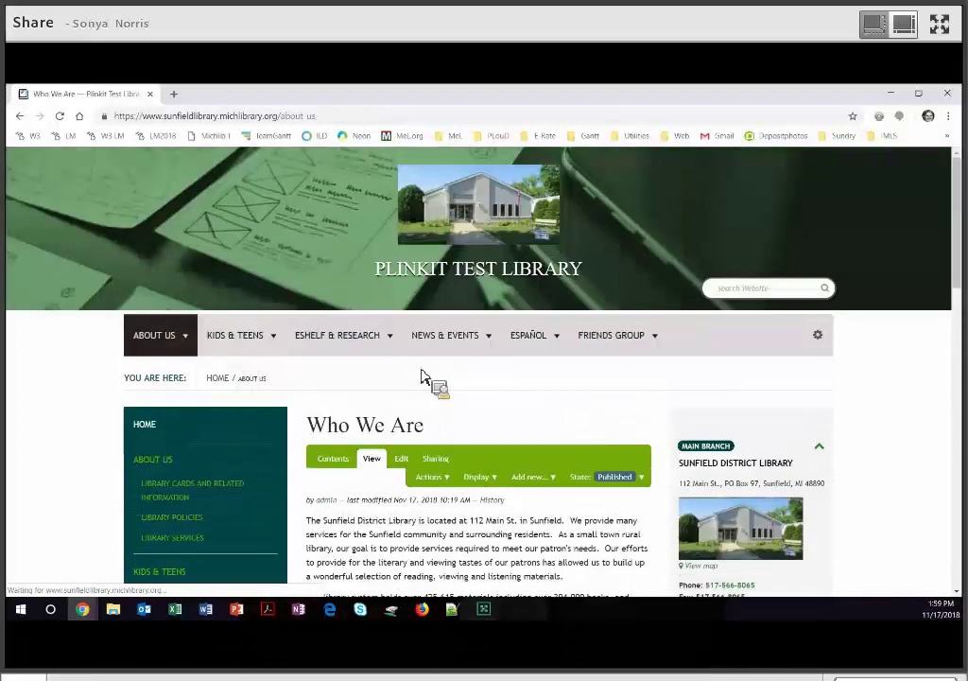
scroll(336, 350, "down", 2)
left_click(331, 342)
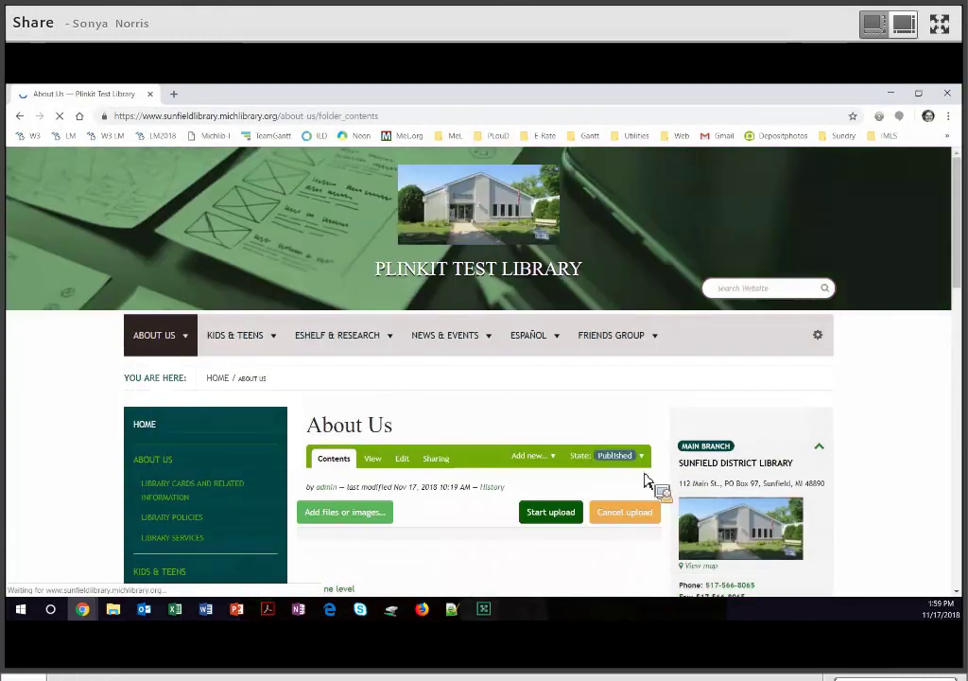
scroll(378, 421, "down", 4)
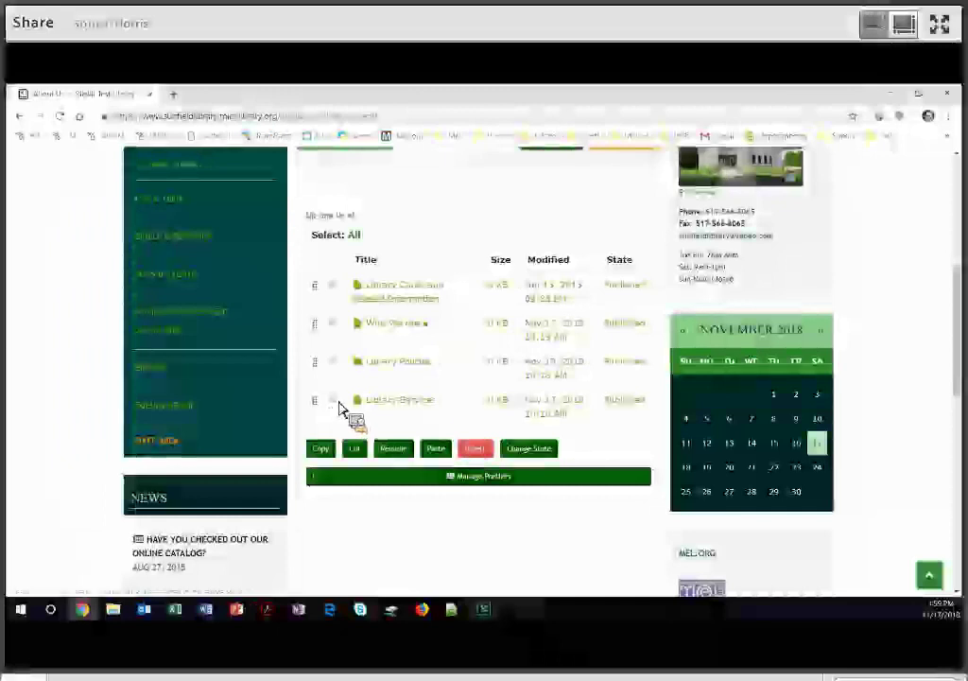
left_click(333, 401)
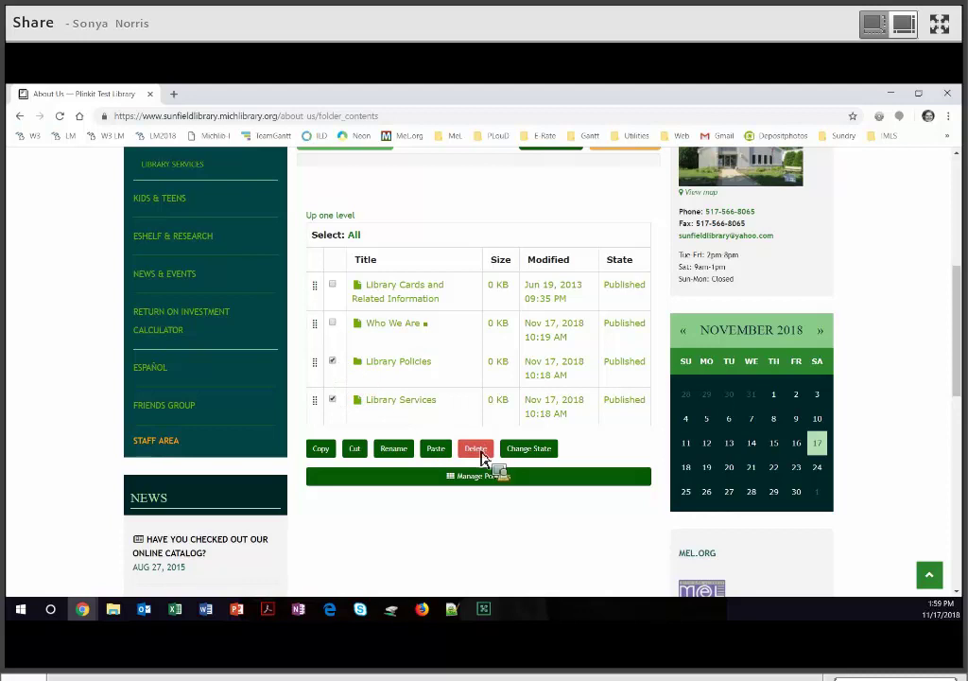
left_click(478, 450)
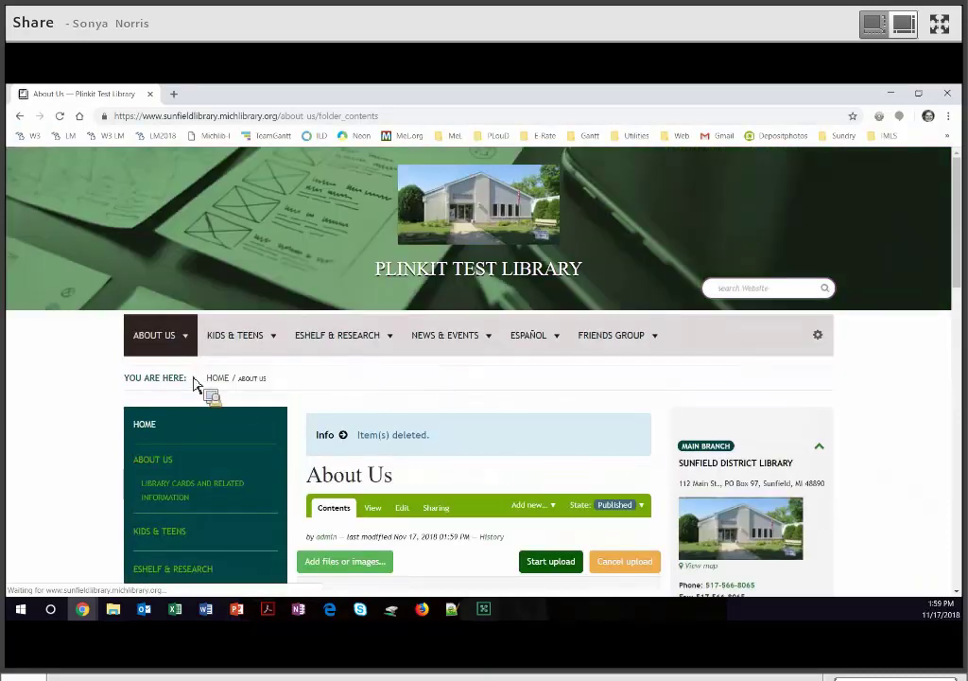
scroll(192, 378, "down", 2)
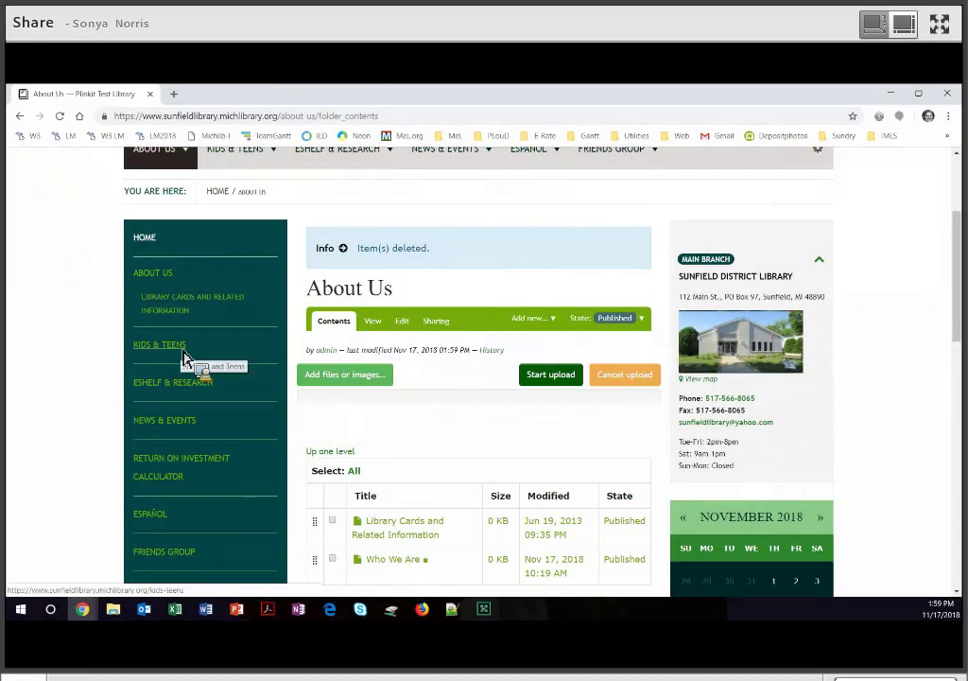
Read through the Kid's Corner page, then go back to the Kids & Teens page.
left_click(185, 357)
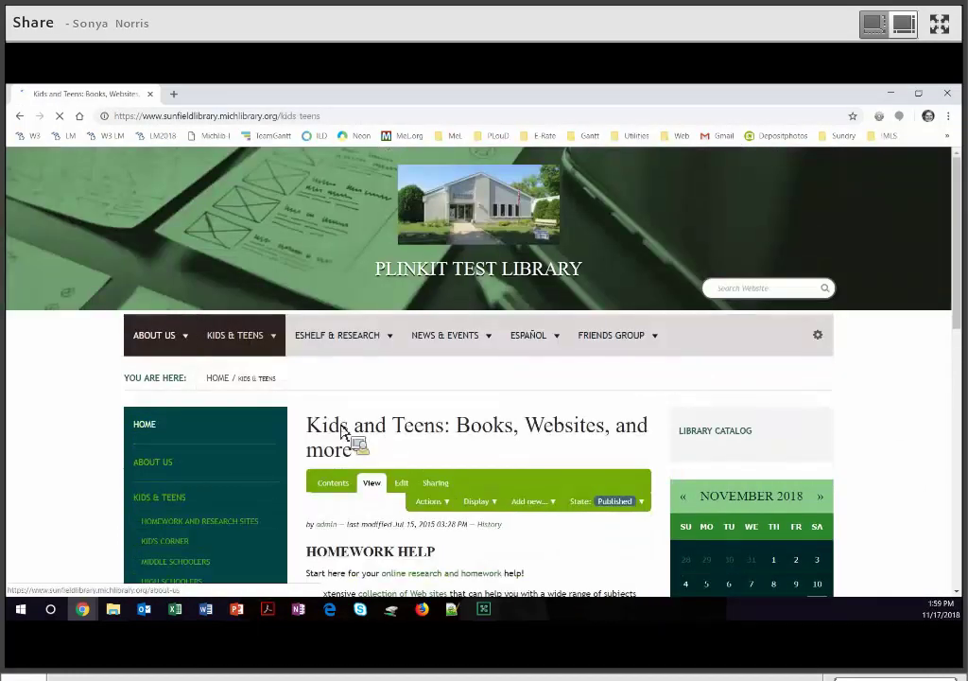
scroll(347, 473, "down", 2)
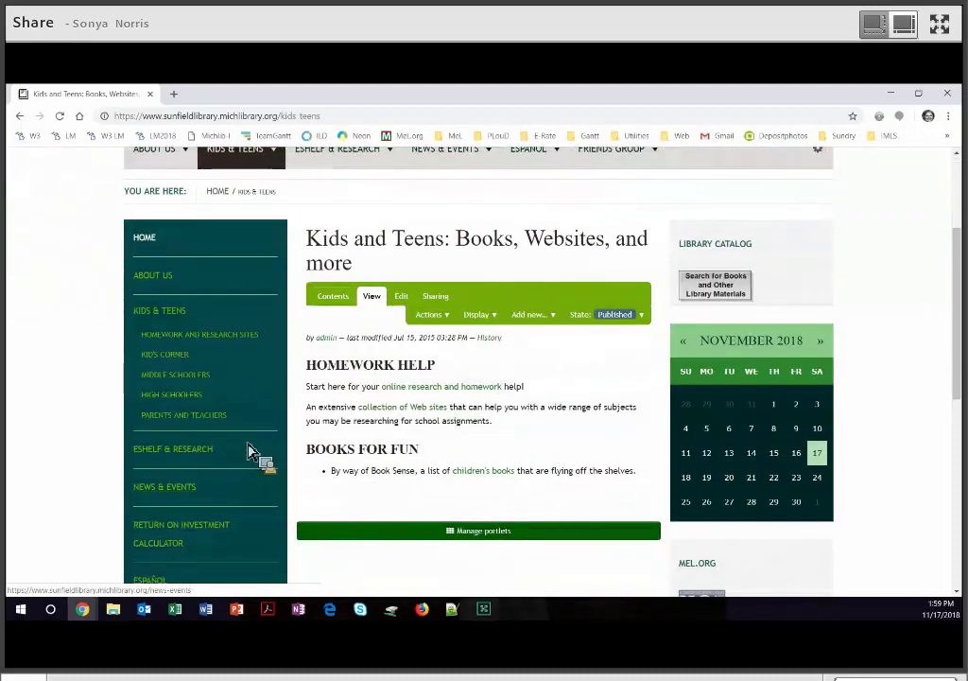
left_click(175, 362)
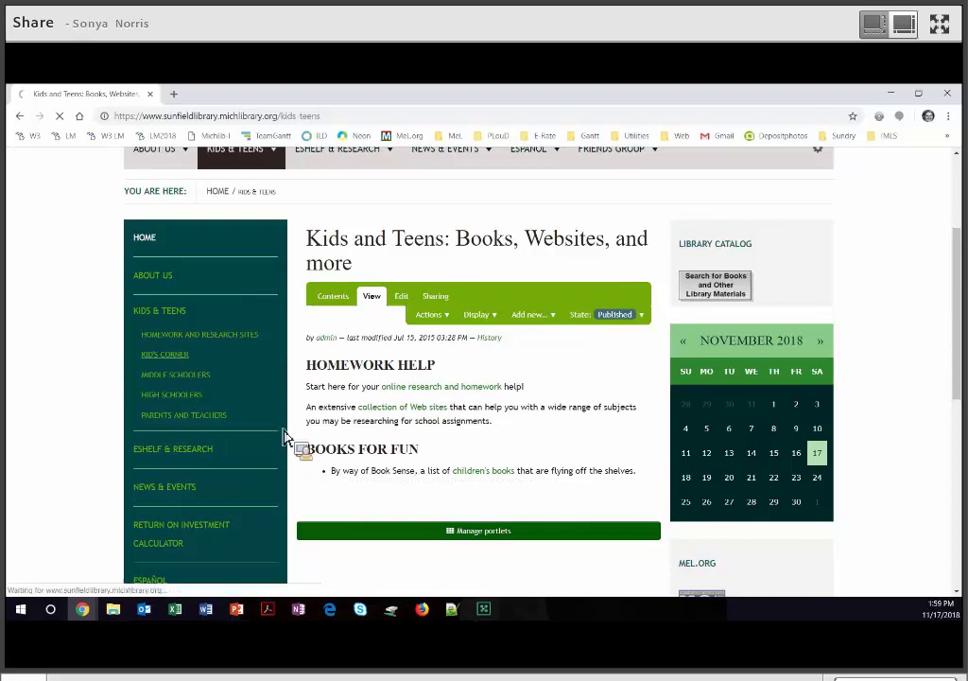
scroll(289, 449, "down", 5)
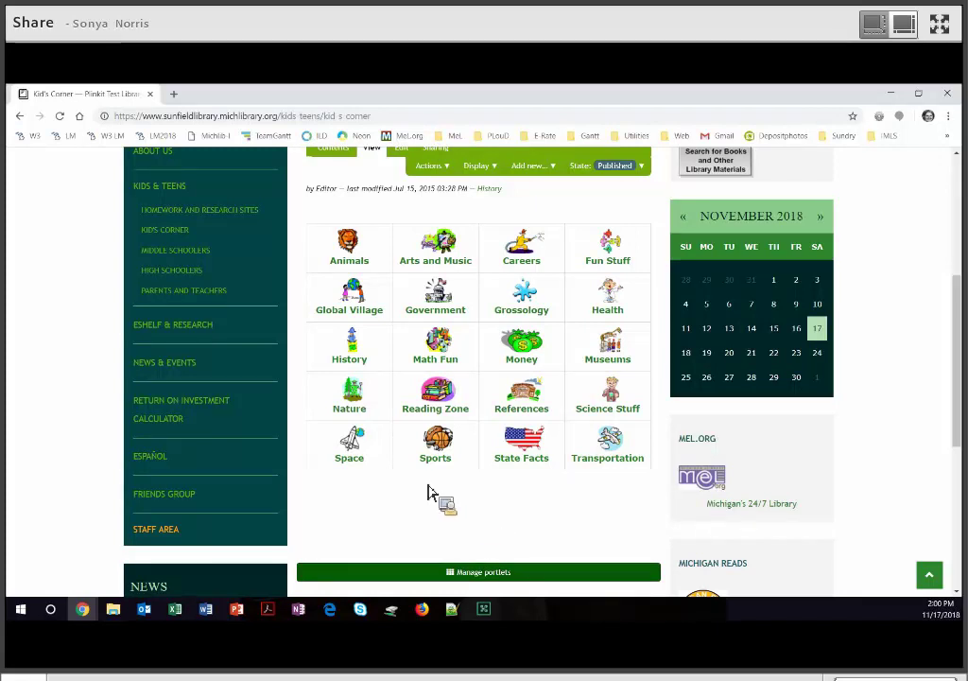
scroll(335, 350, "up", 2)
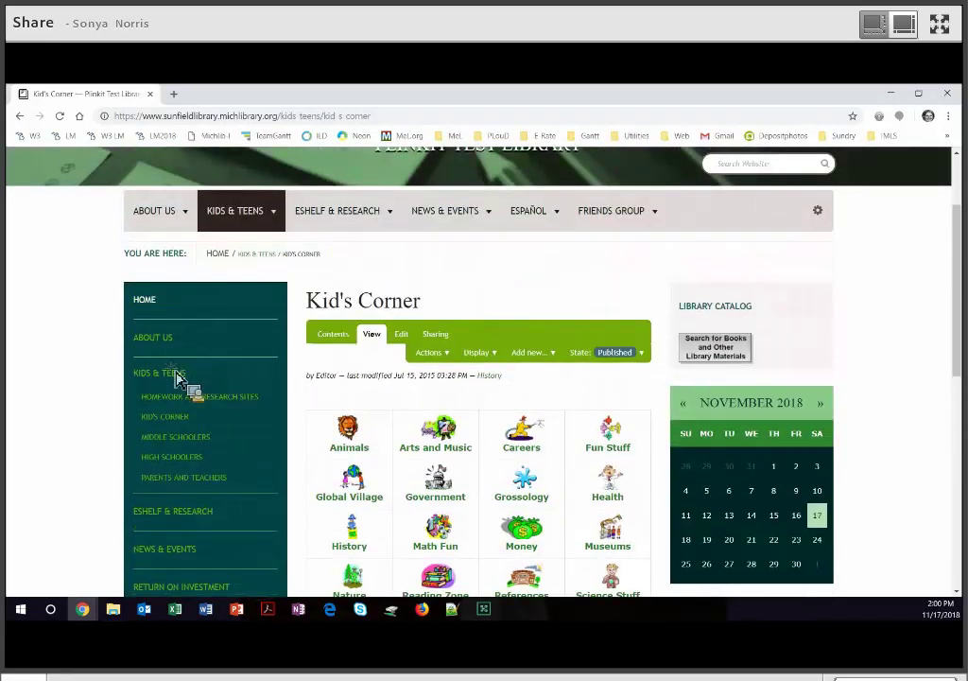
left_click(177, 374)
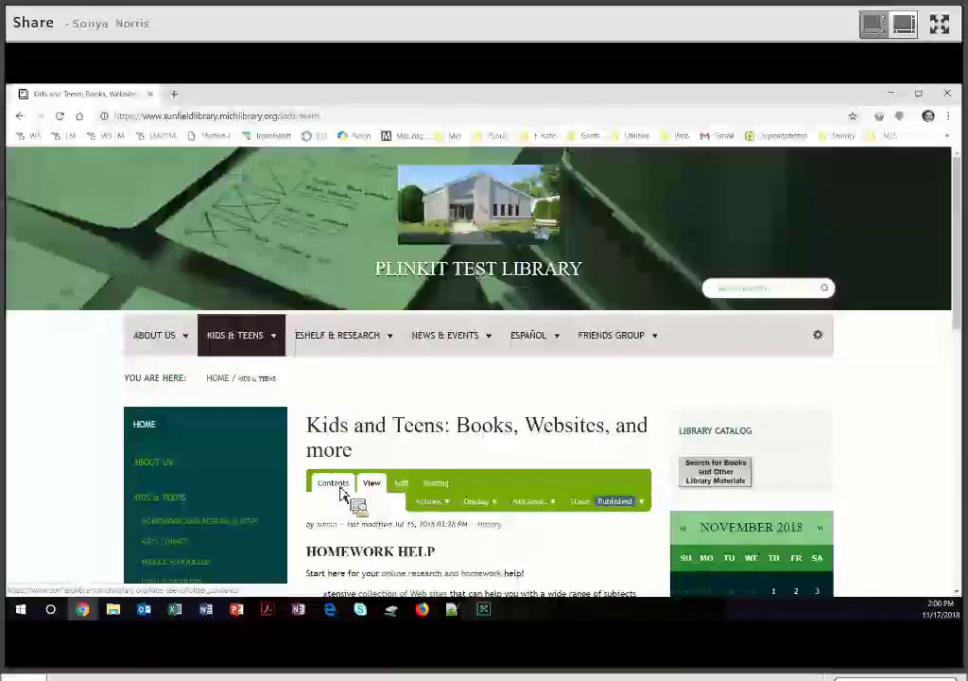
Check Kid's Corner, Middle Schoolers and High Schoolers in the Kids & Teens contents and delete them.
left_click(358, 489)
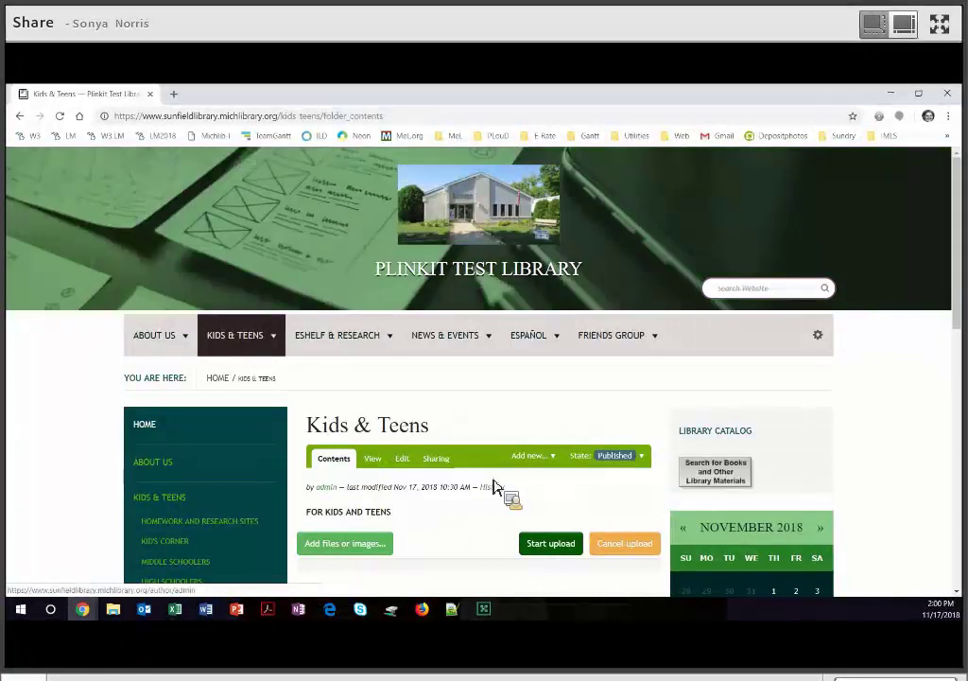
scroll(492, 487, "down", 3)
scroll(477, 482, "down", 1)
scroll(378, 435, "down", 1)
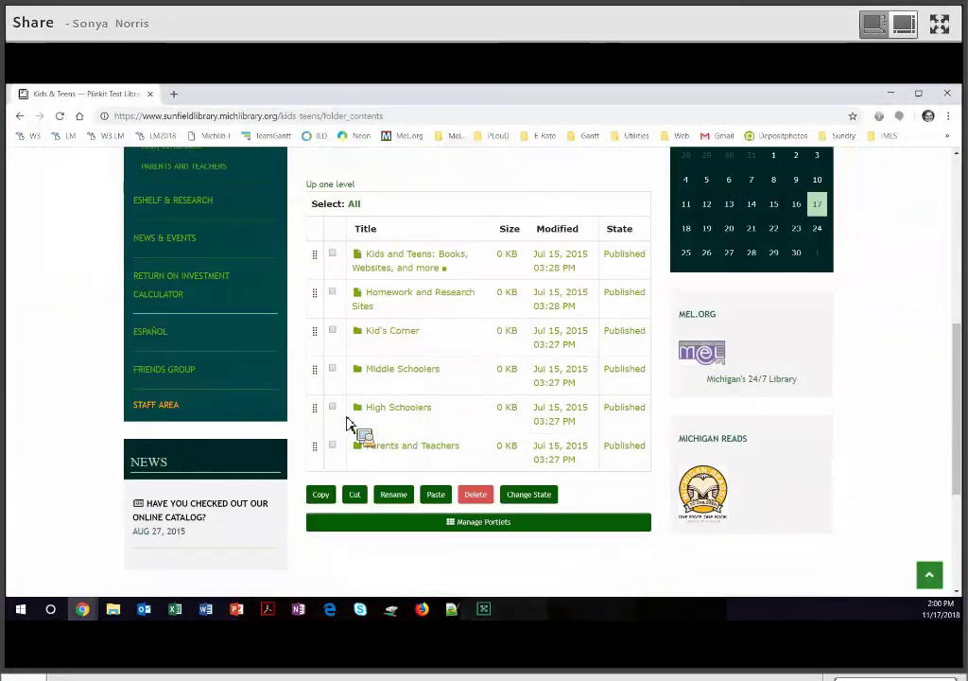
left_click_drag(335, 347, 340, 413)
left_click(334, 408)
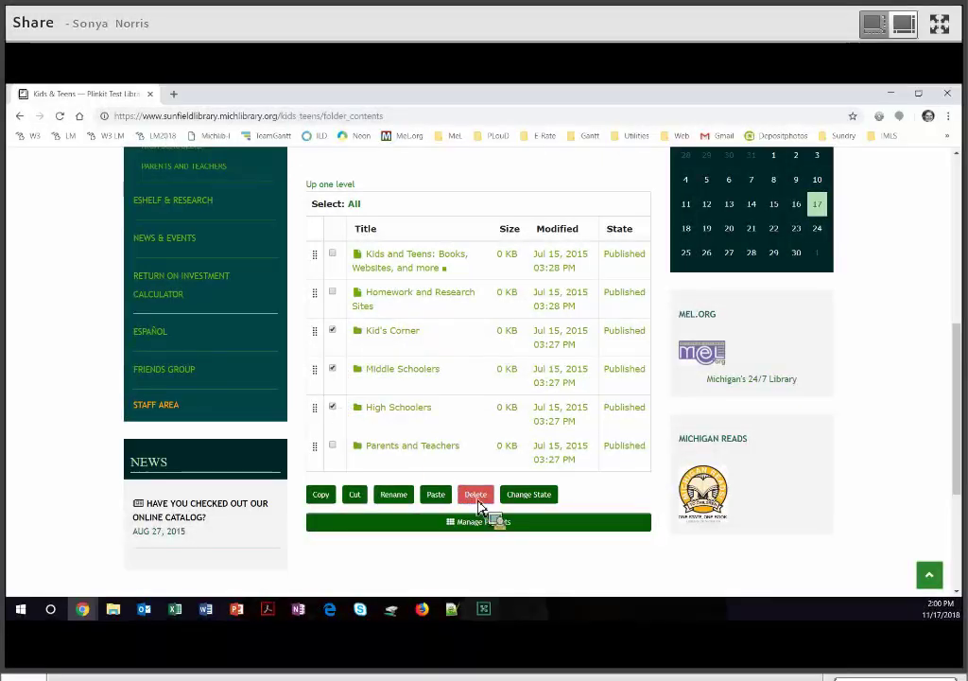
left_click(478, 501)
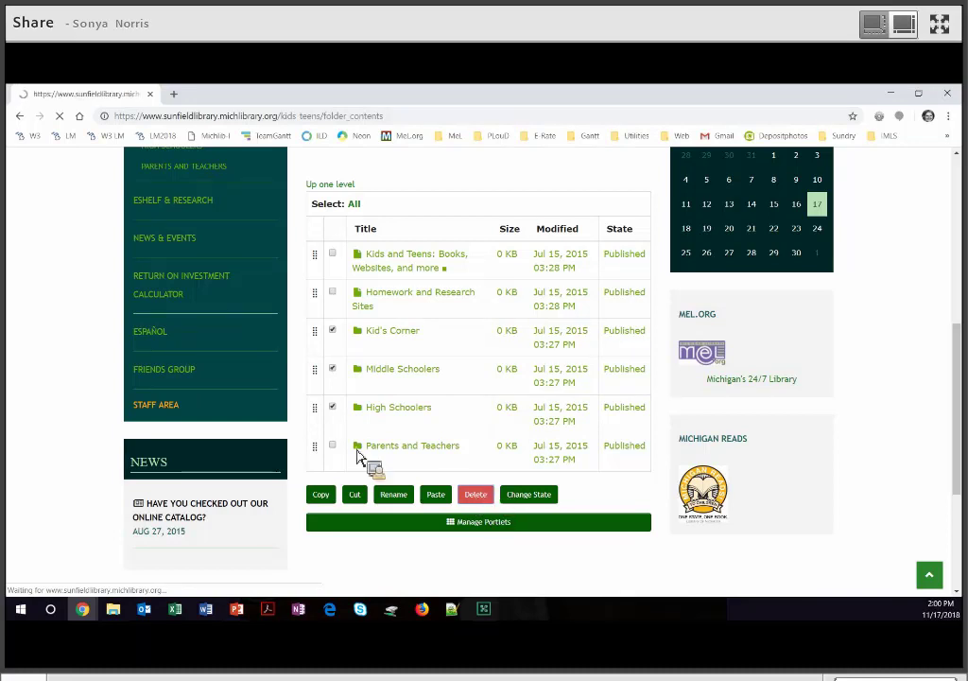
scroll(215, 428, "down", 2)
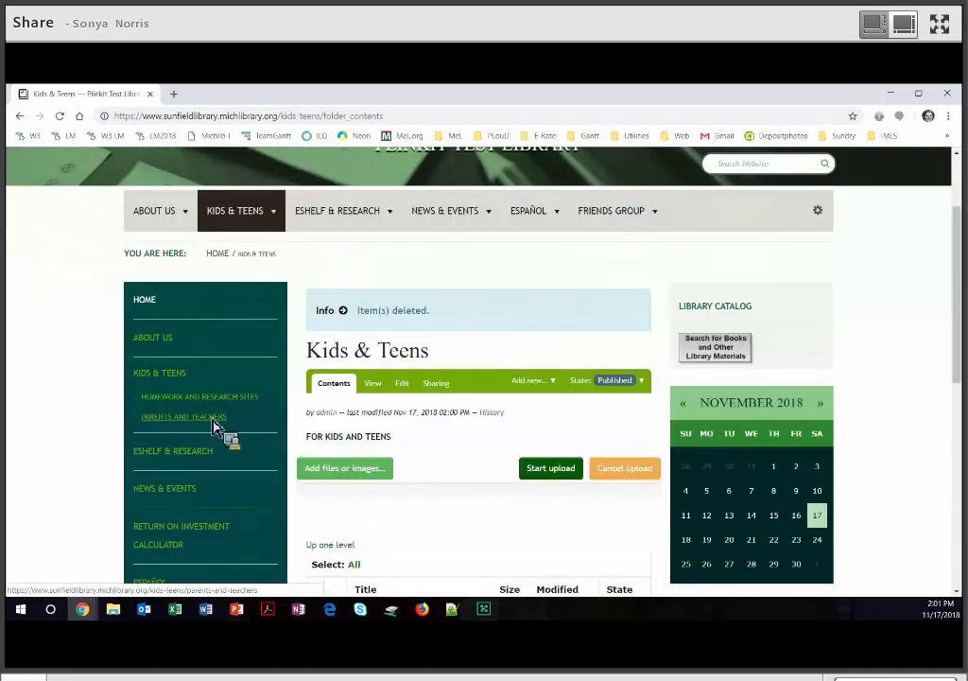
Review the Parents and Teachers page, then delete it from the Kids & Teens contents.
left_click(212, 418)
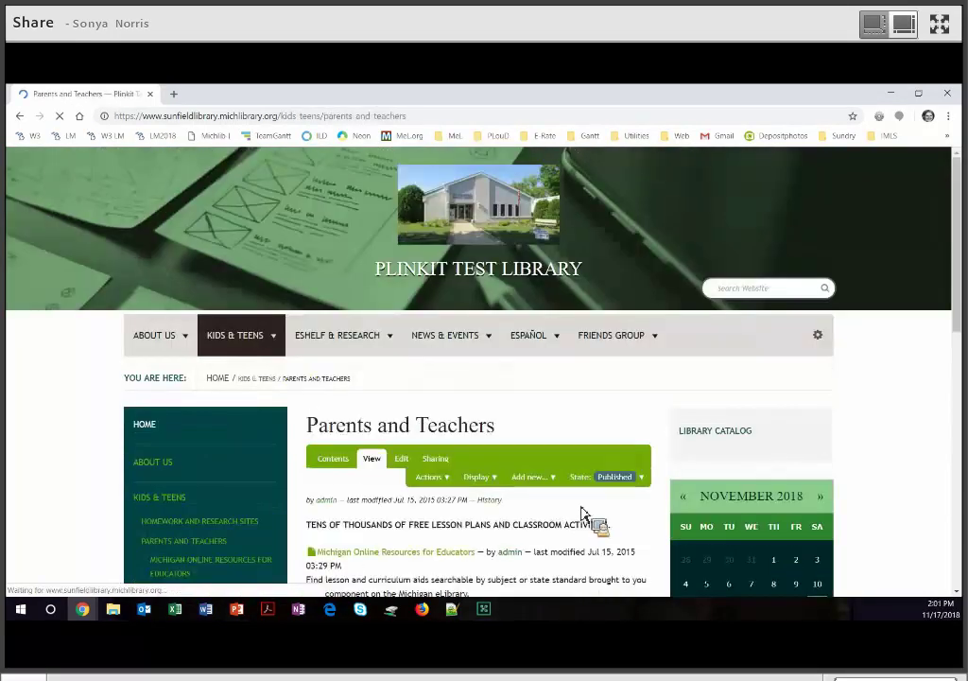
scroll(407, 404, "down", 3)
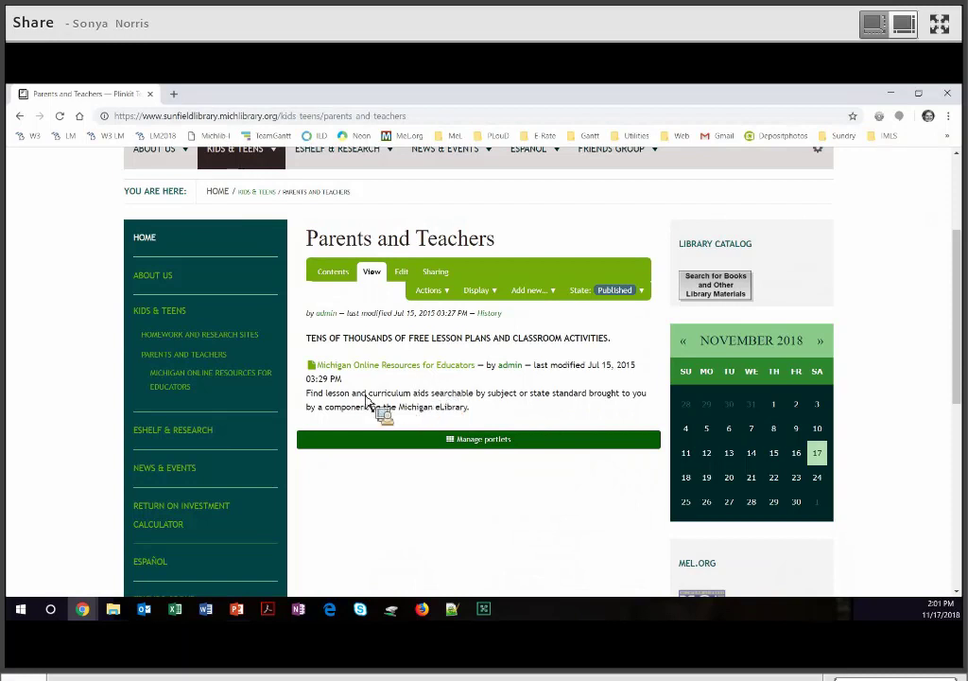
left_click(166, 312)
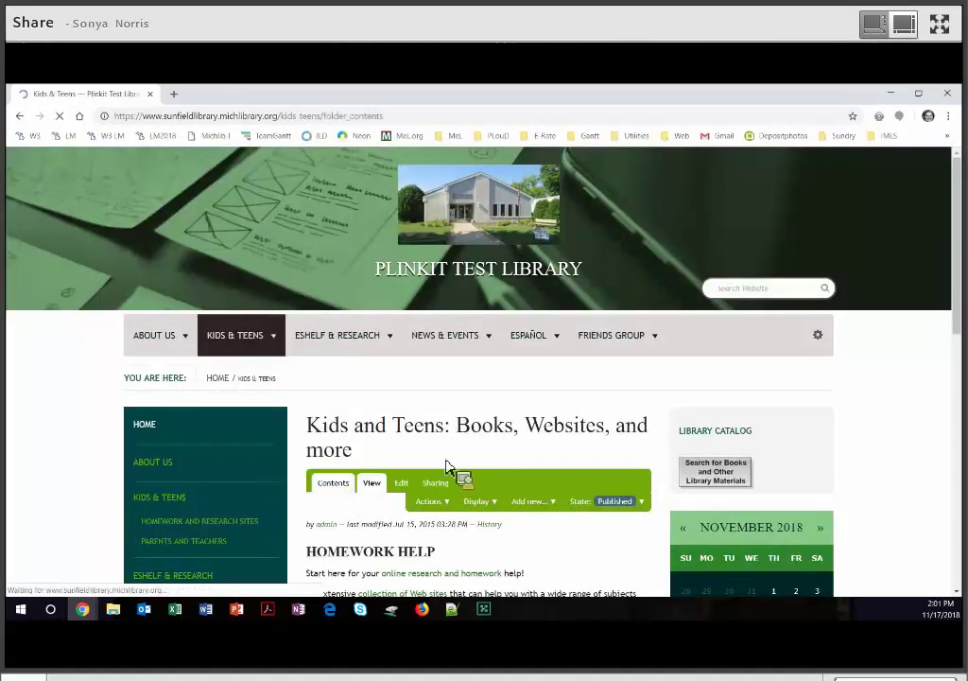
scroll(349, 416, "down", 3)
scroll(340, 408, "down", 1)
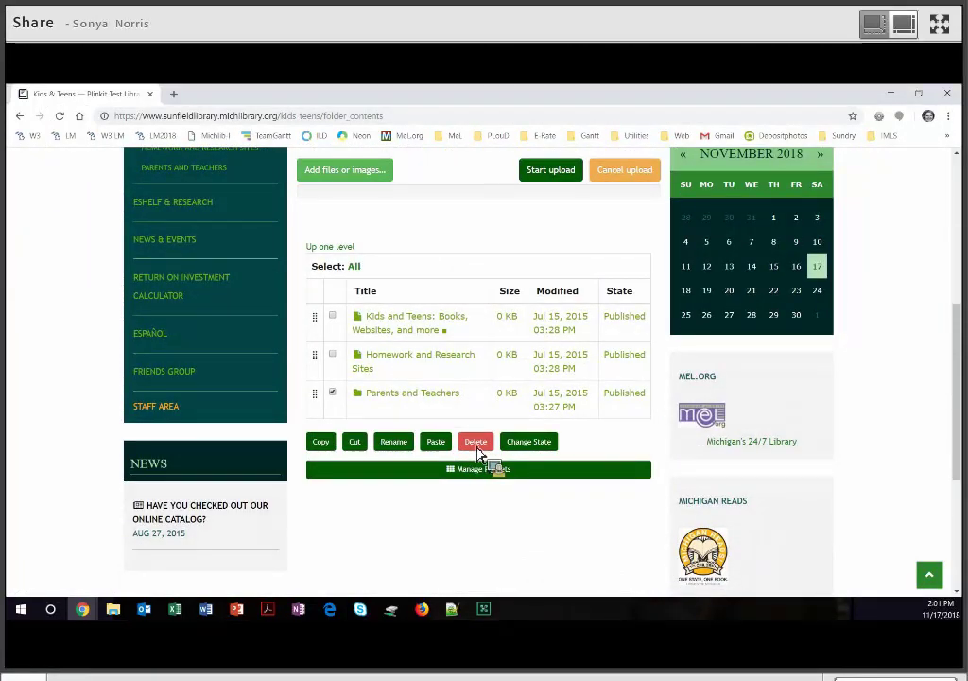
left_click(476, 444)
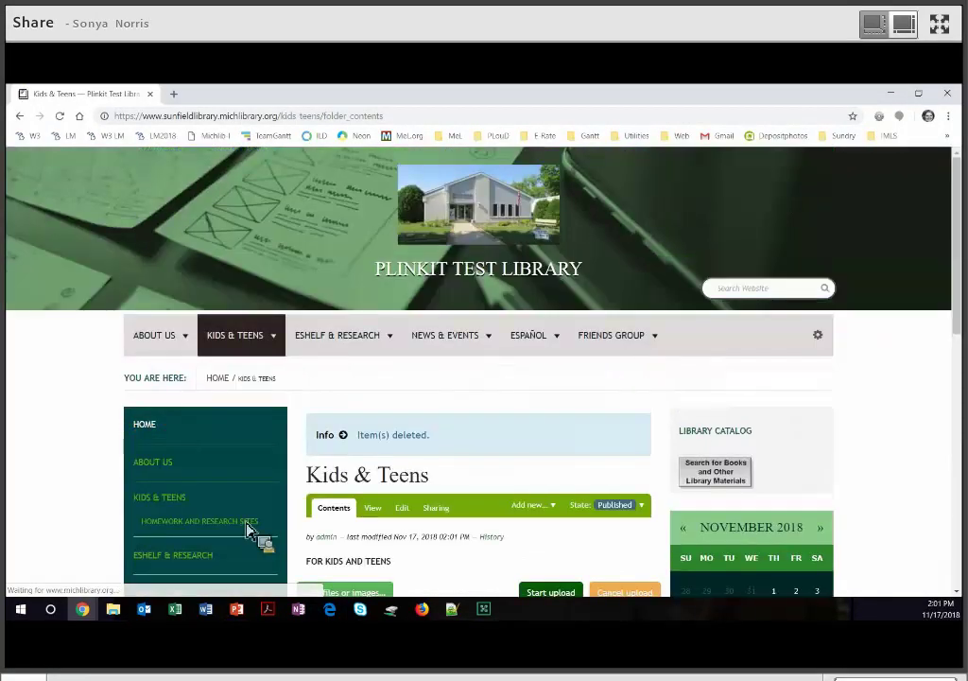
left_click(248, 529)
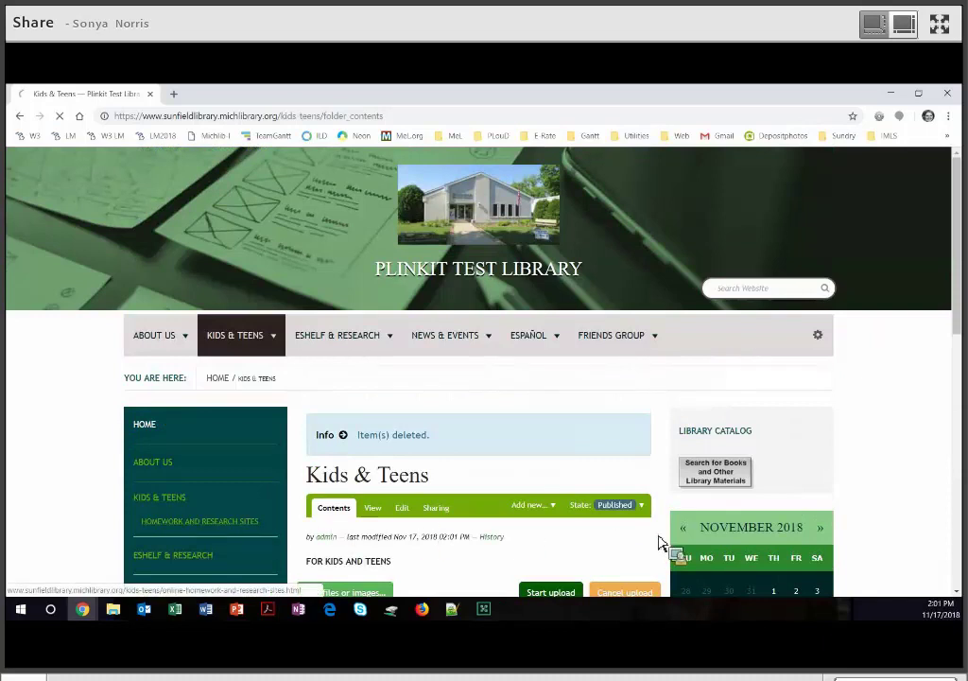
scroll(661, 543, "down", 4)
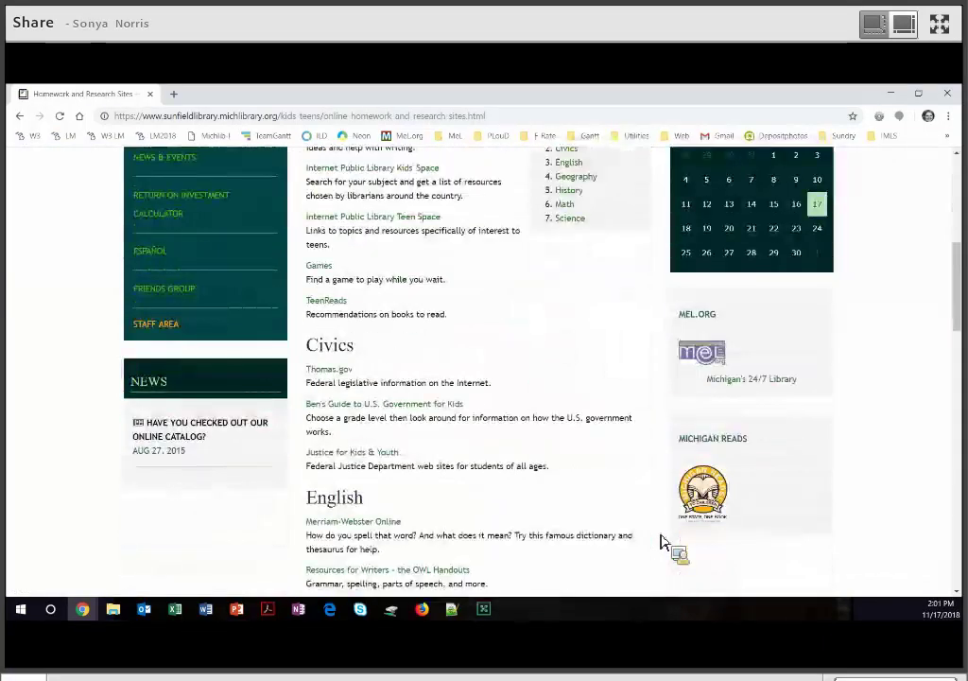
scroll(663, 541, "down", 4)
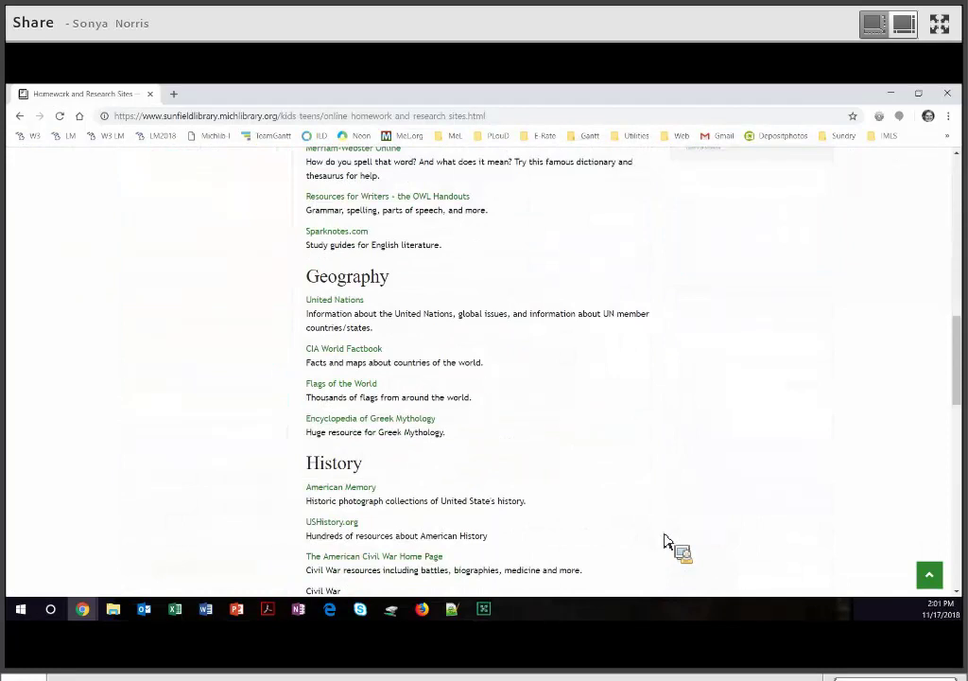
scroll(665, 541, "down", 6)
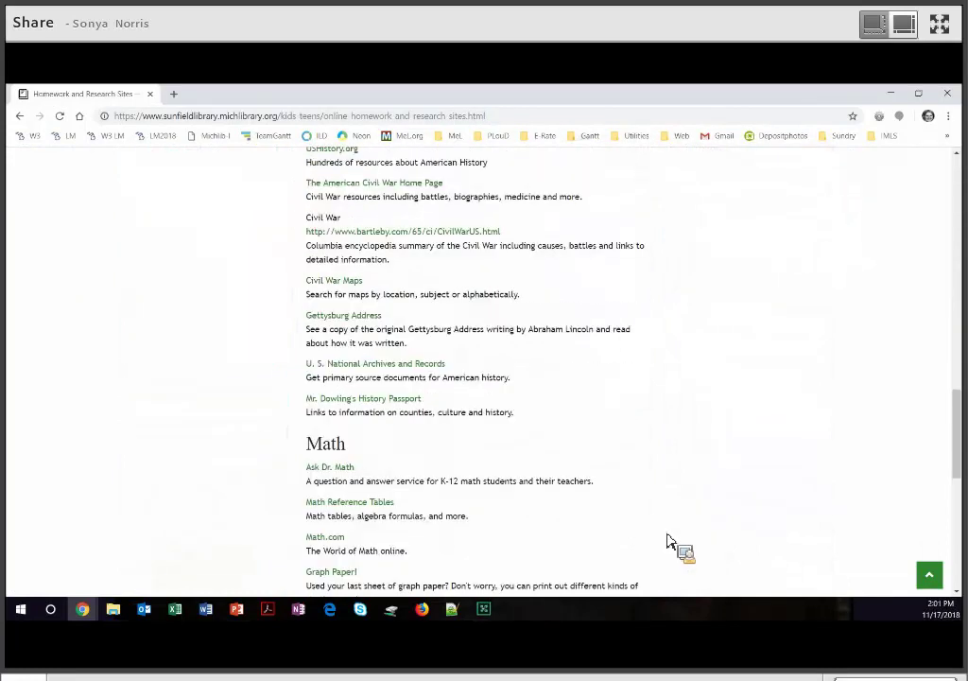
scroll(668, 541, "down", 2)
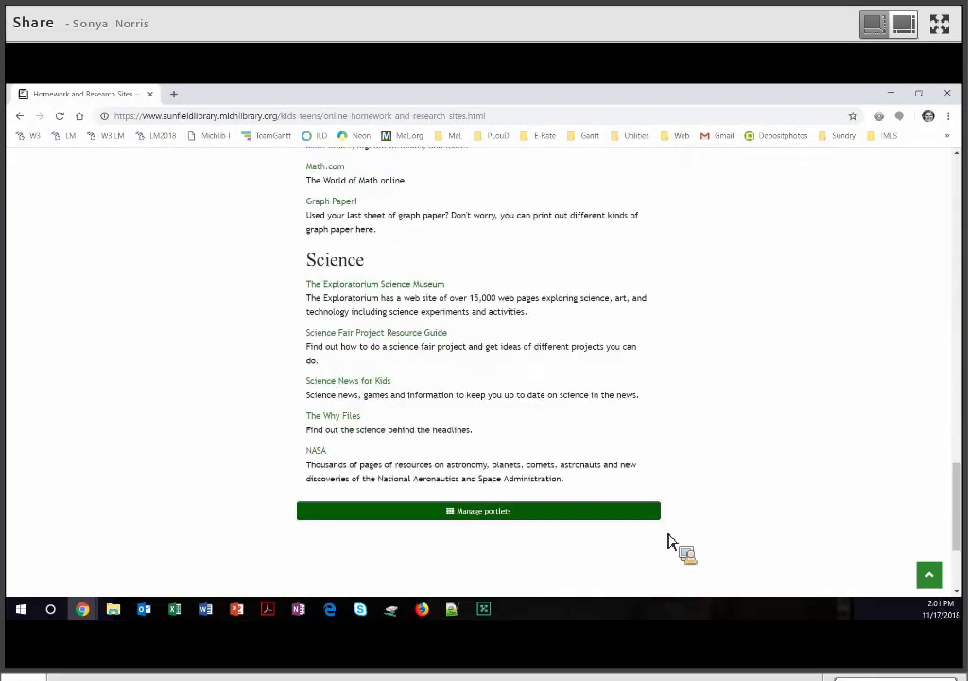
scroll(667, 541, "up", 5)
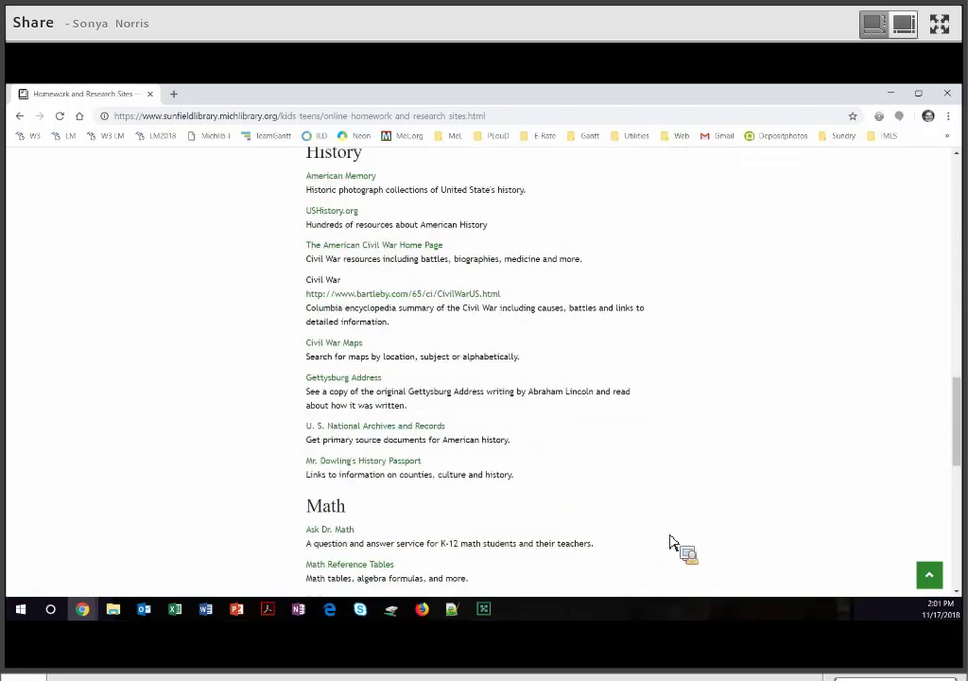
scroll(670, 543, "up", 3)
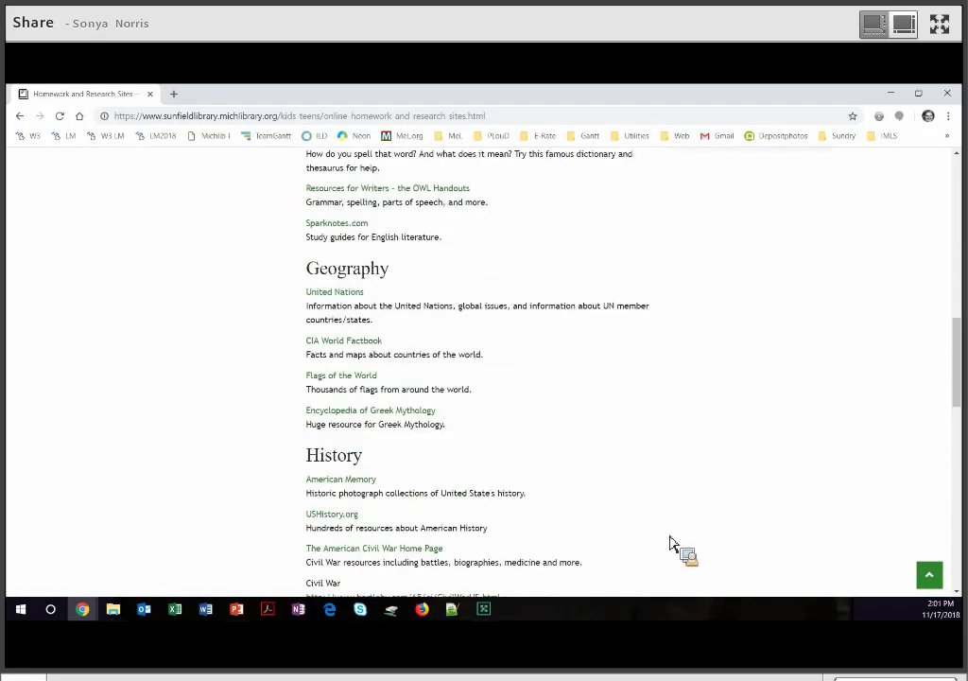
scroll(669, 542, "up", 2)
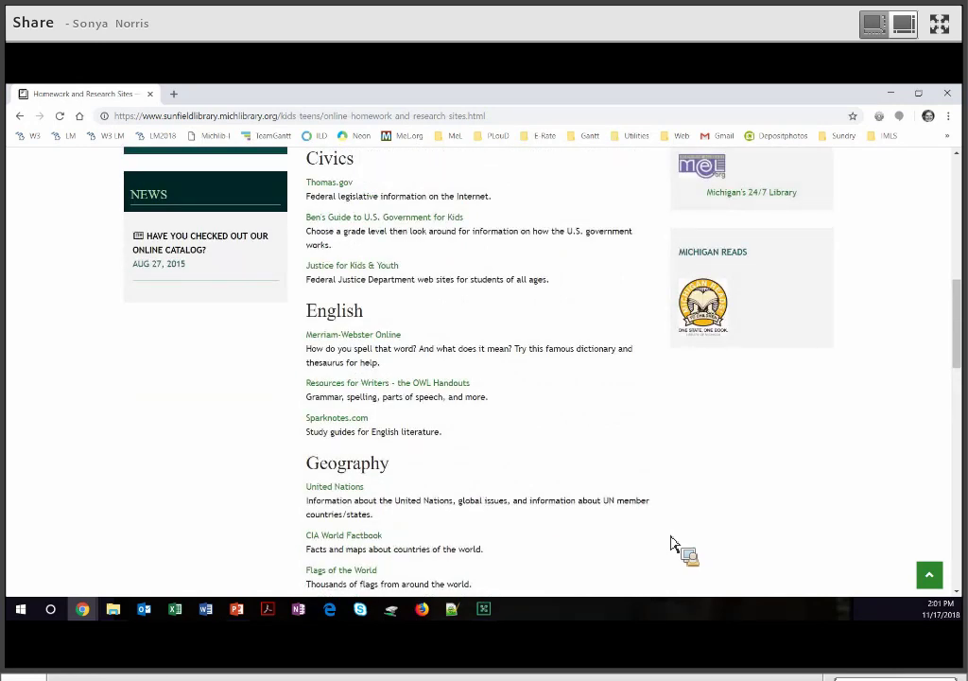
scroll(671, 544, "up", 3)
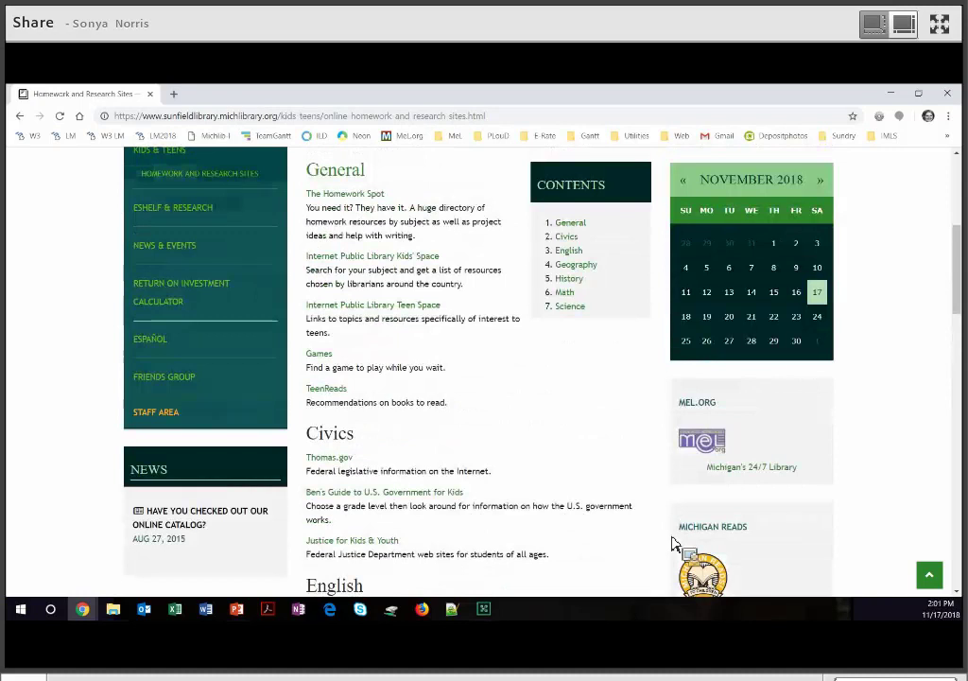
scroll(674, 543, "up", 3)
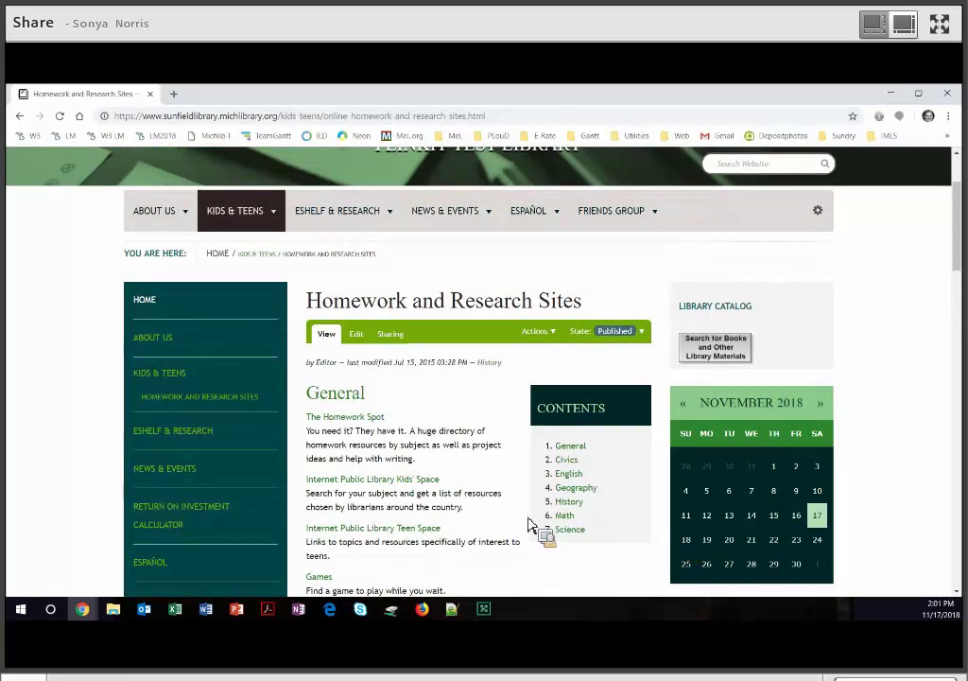
Delete Homework and Research Sites from the Kids & Teens contents, accepting the link-breakage warning.
left_click(180, 394)
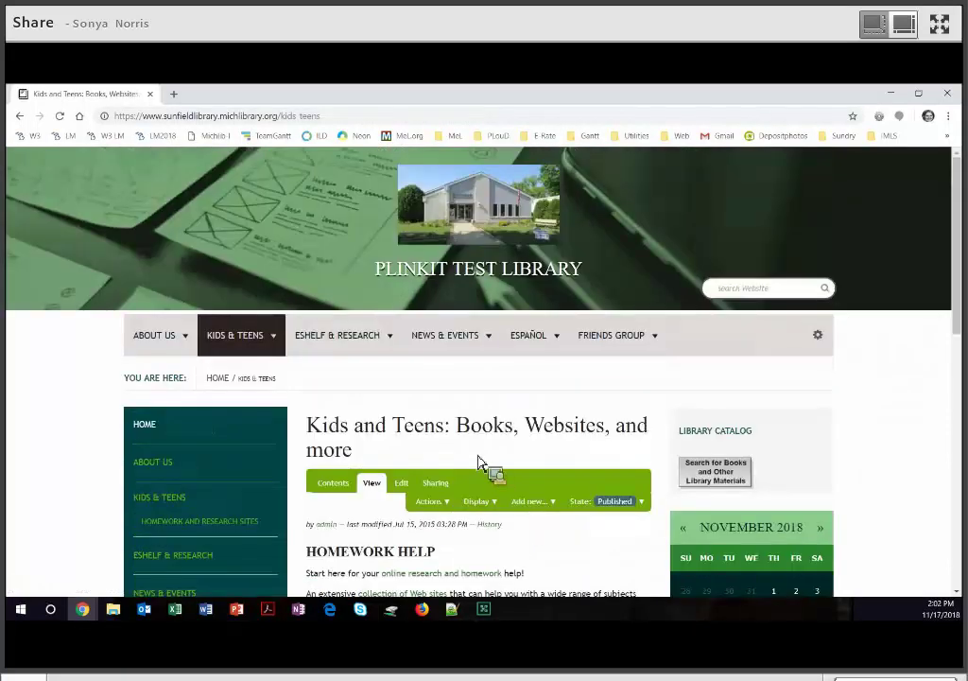
scroll(332, 309, "down", 2)
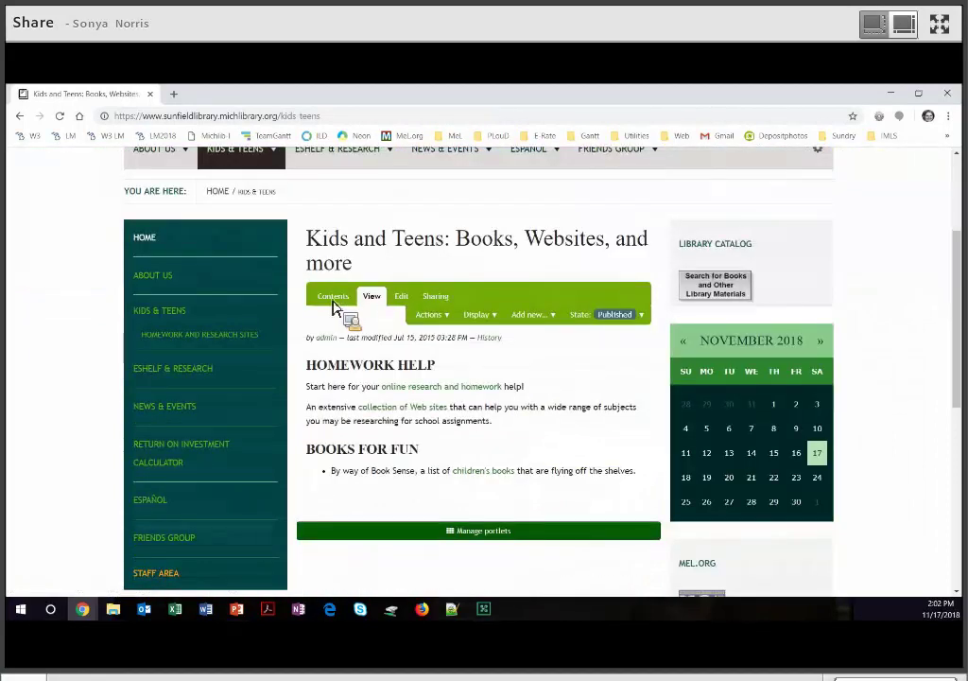
left_click(333, 299)
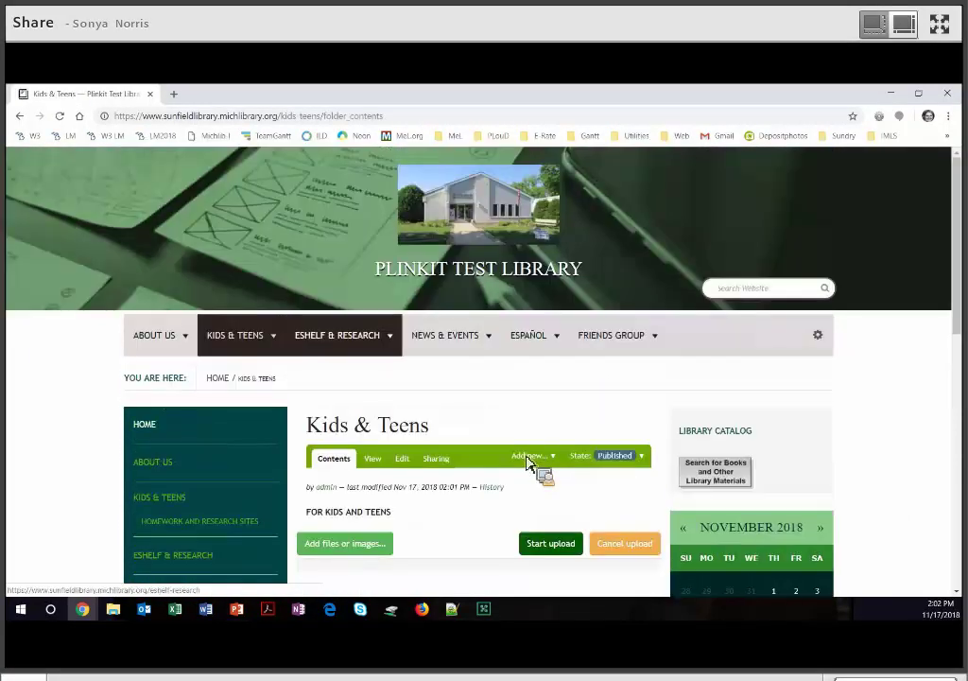
scroll(346, 368, "down", 4)
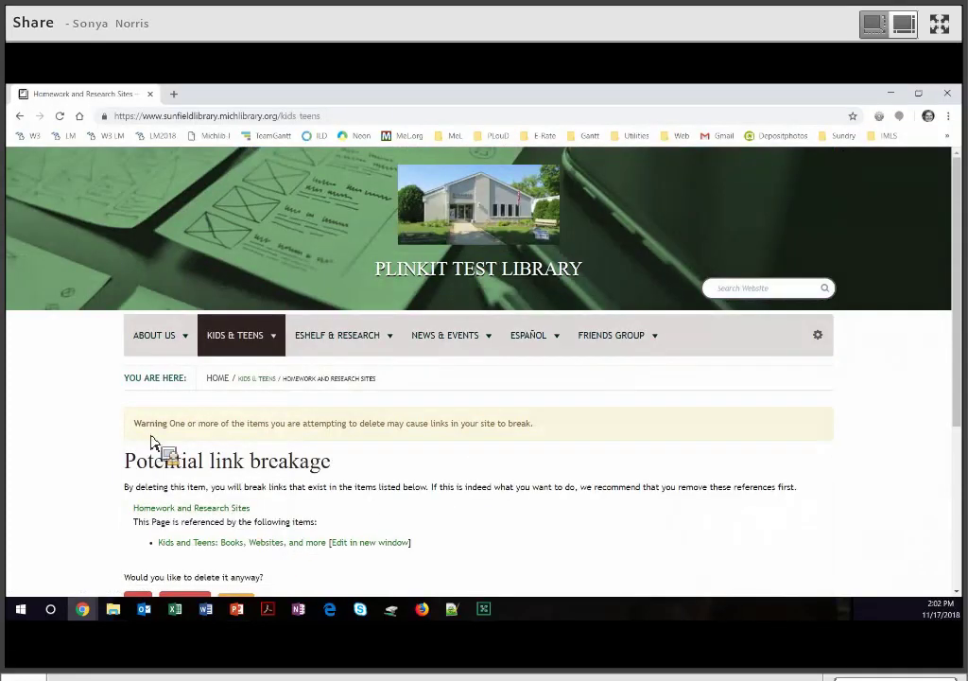
scroll(161, 430, "down", 2)
left_click(139, 416)
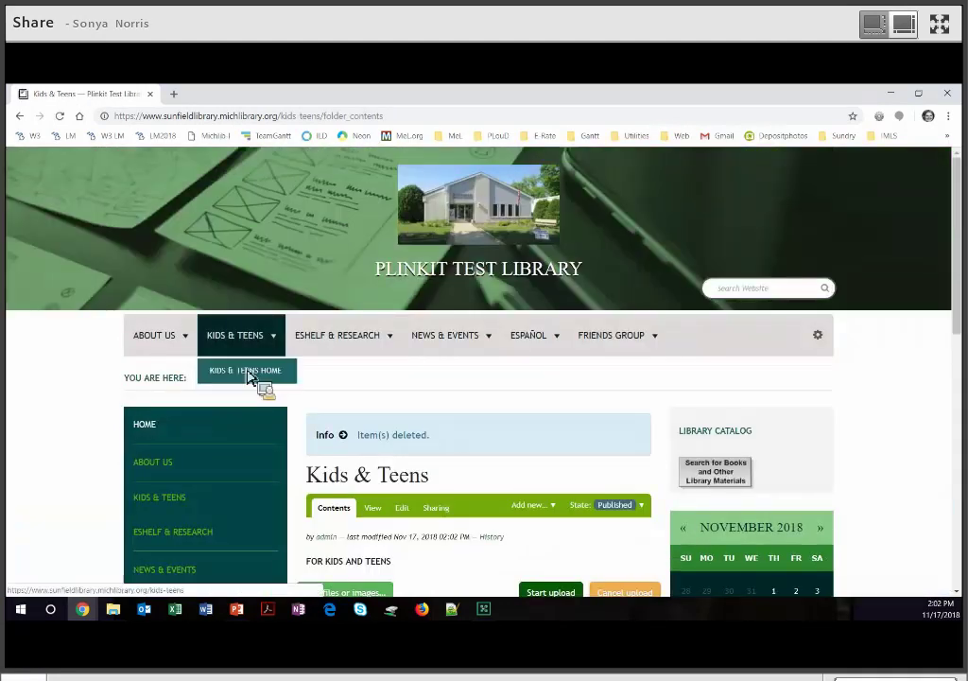
Return to Kids & Teens Home and confirm the sidebar shows only Homework Help and Books for Fun.
left_click(251, 371)
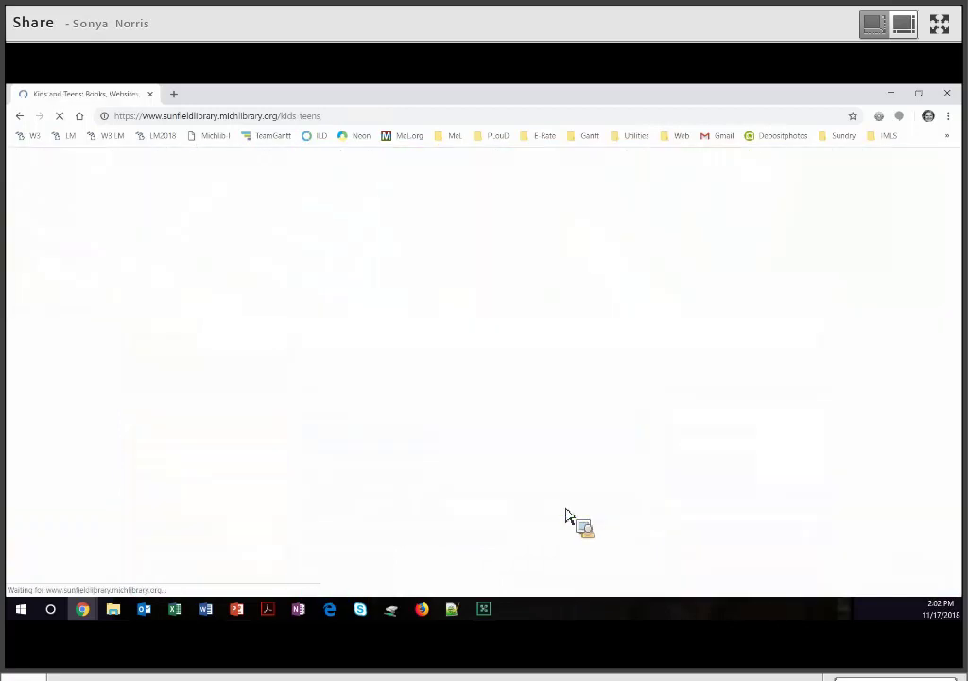
scroll(576, 530, "down", 3)
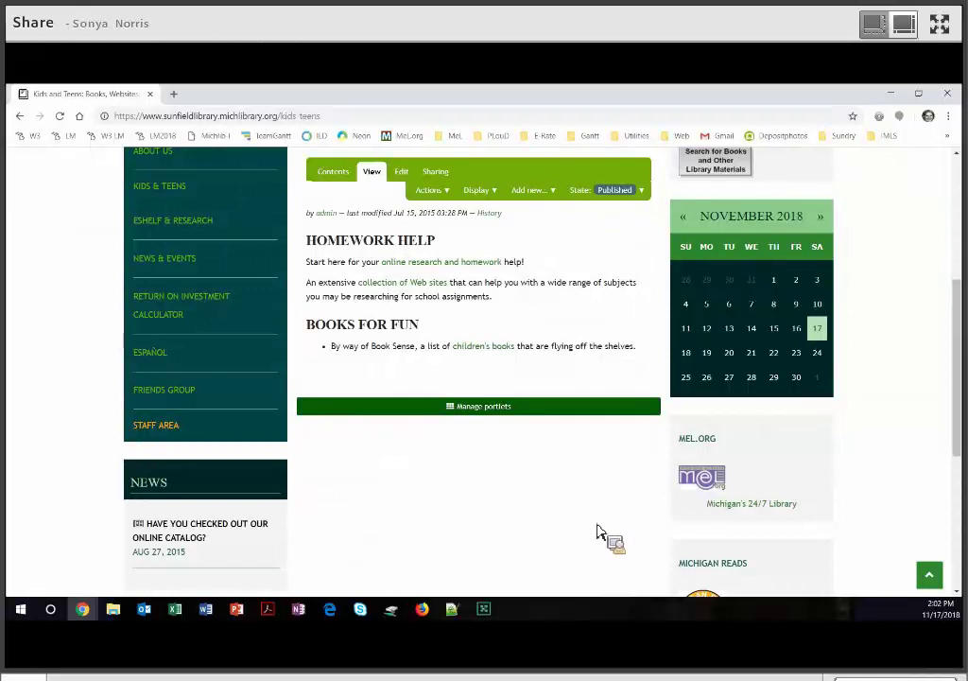
scroll(598, 532, "up", 2)
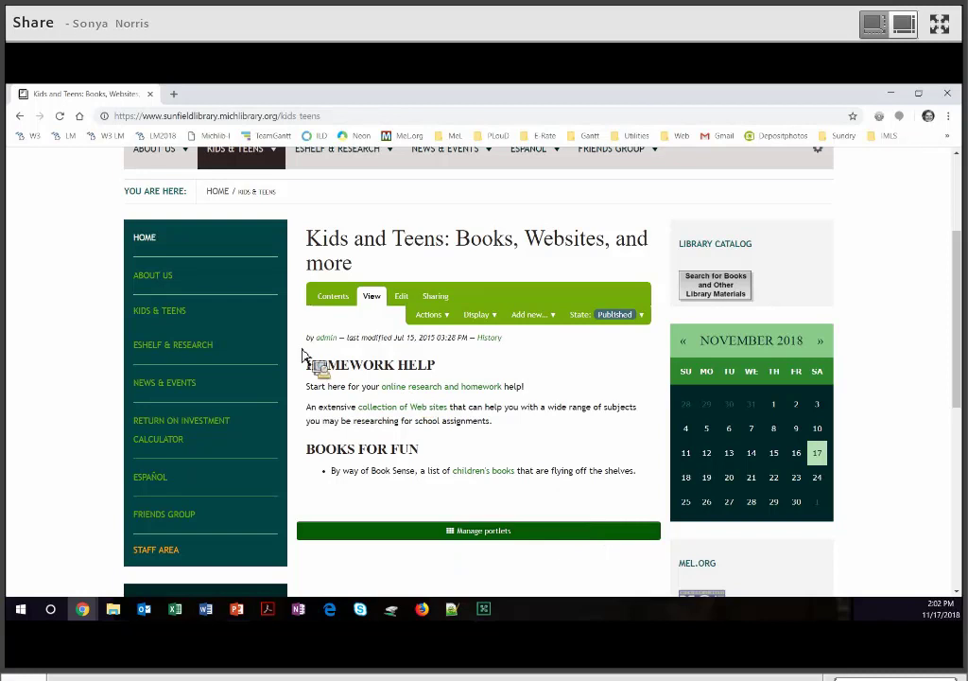
Look over the eShelf & Research section page.
left_click(202, 353)
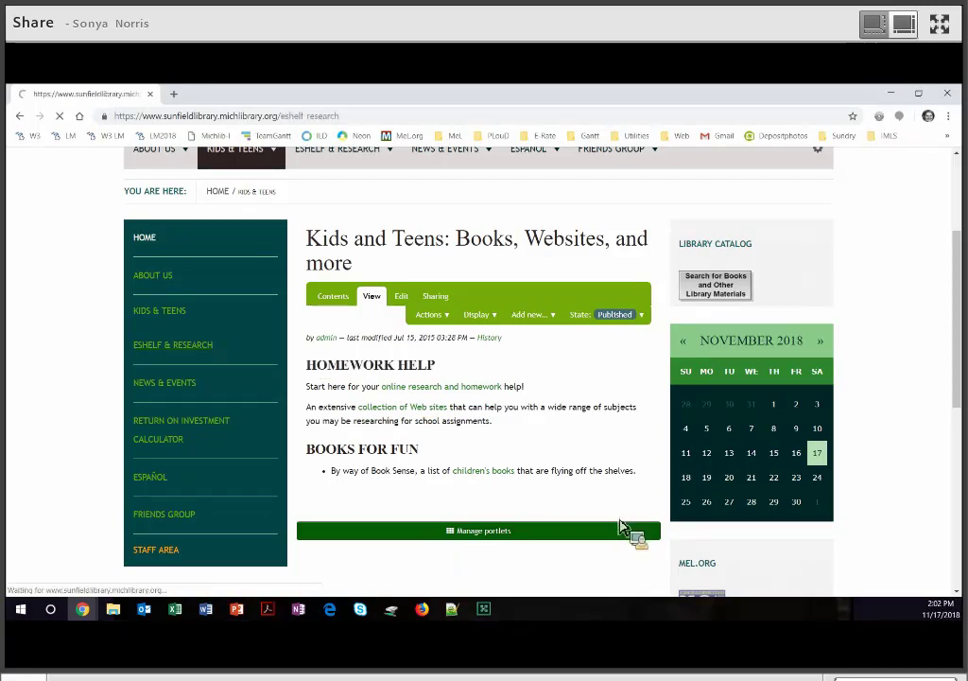
scroll(624, 526, "down", 4)
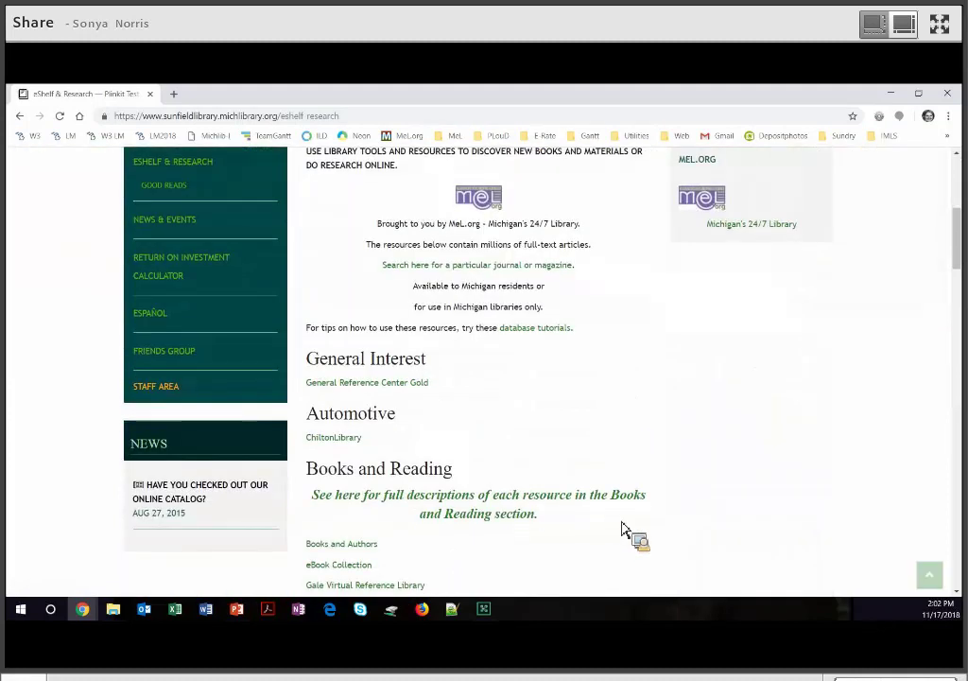
scroll(624, 525, "down", 3)
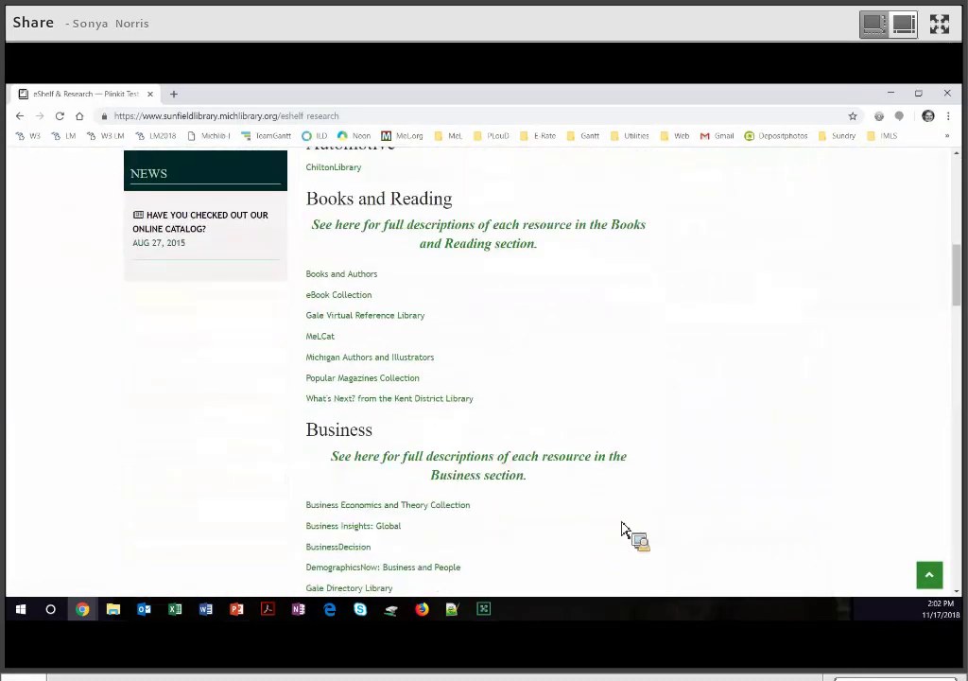
scroll(616, 525, "up", 4)
scroll(180, 387, "up", 2)
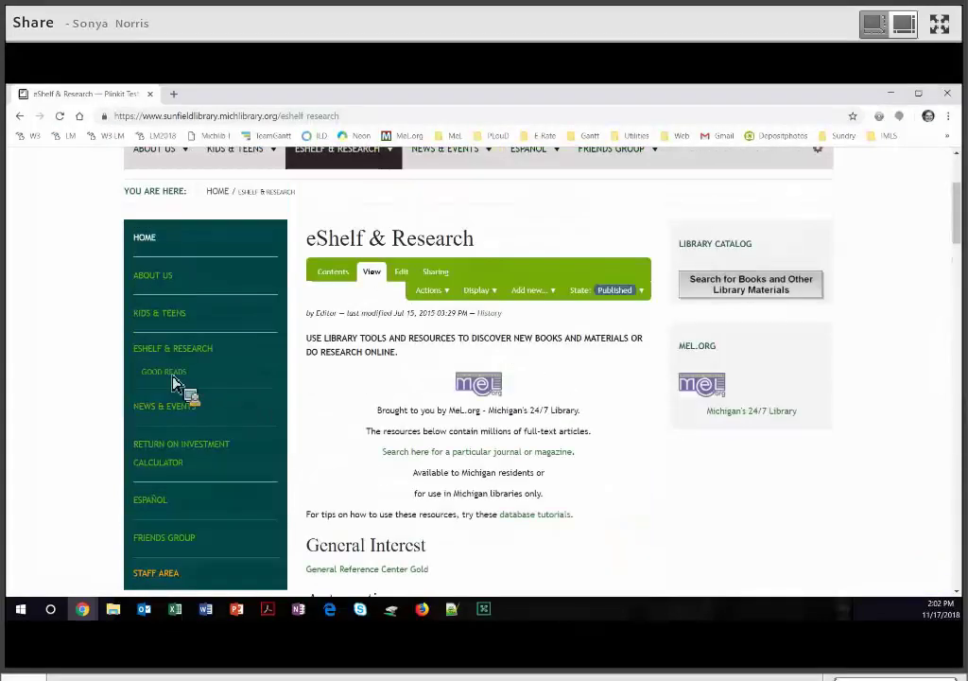
Read through the Good Reads page under eShelf & Research.
left_click(174, 376)
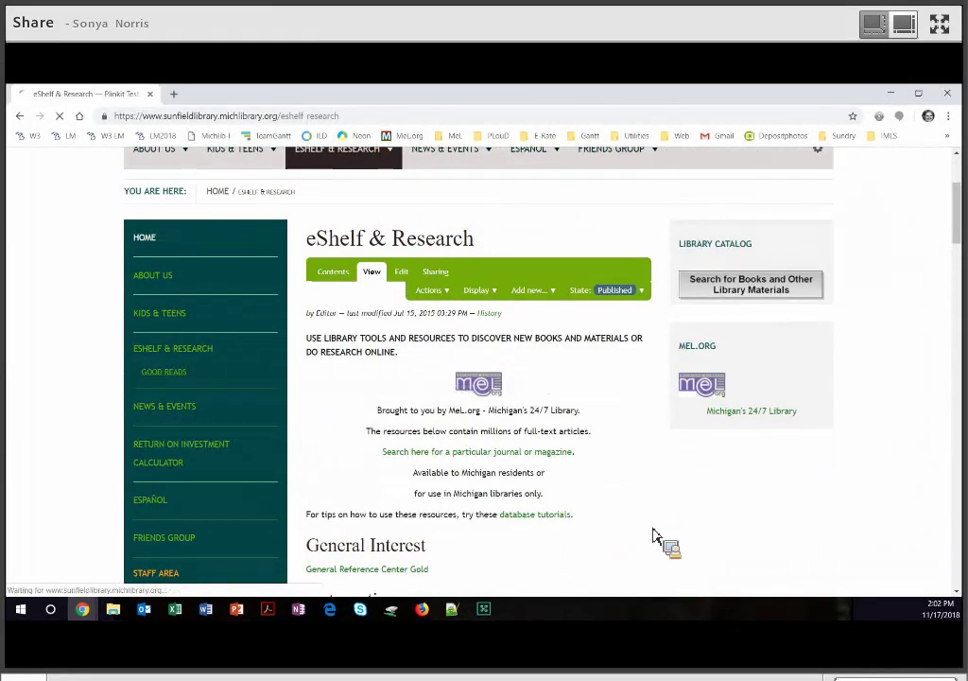
scroll(658, 539, "down", 3)
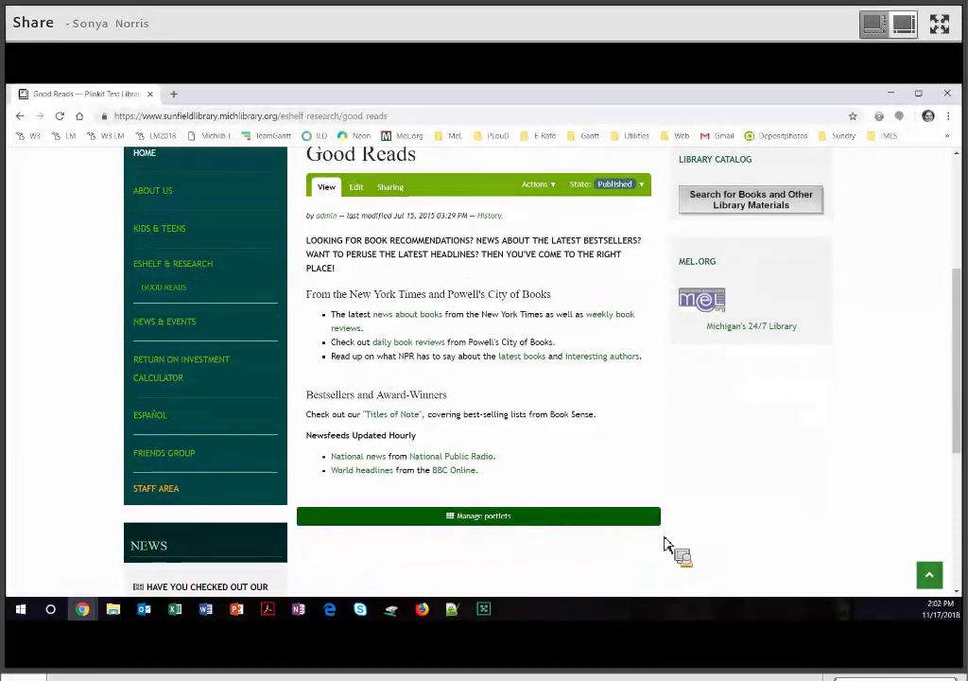
scroll(661, 545, "up", 1)
scroll(665, 545, "up", 1)
scroll(665, 544, "up", 1)
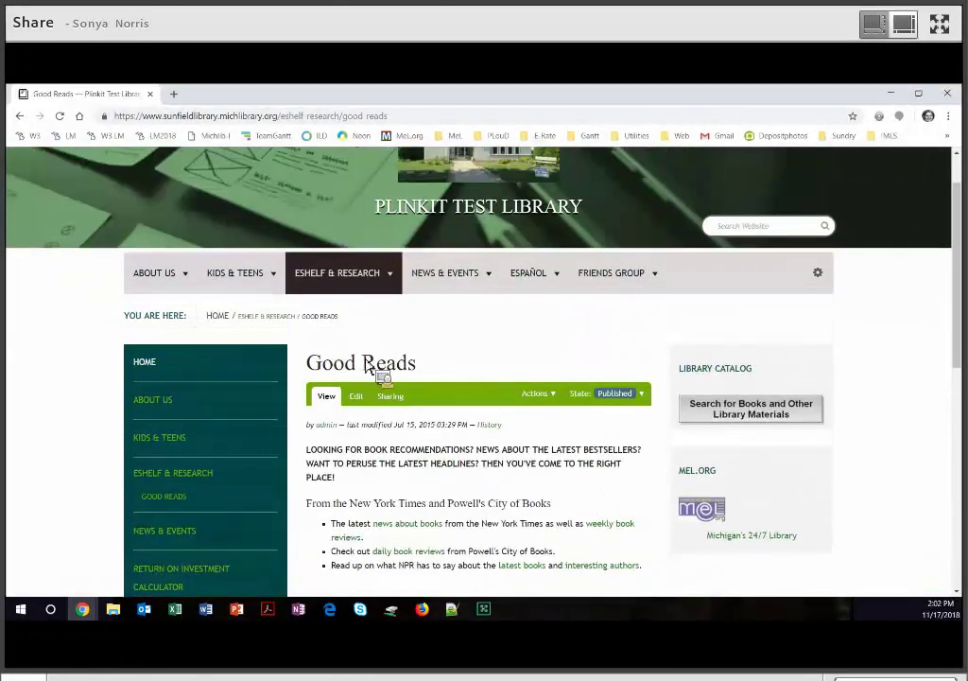
scroll(210, 368, "down", 2)
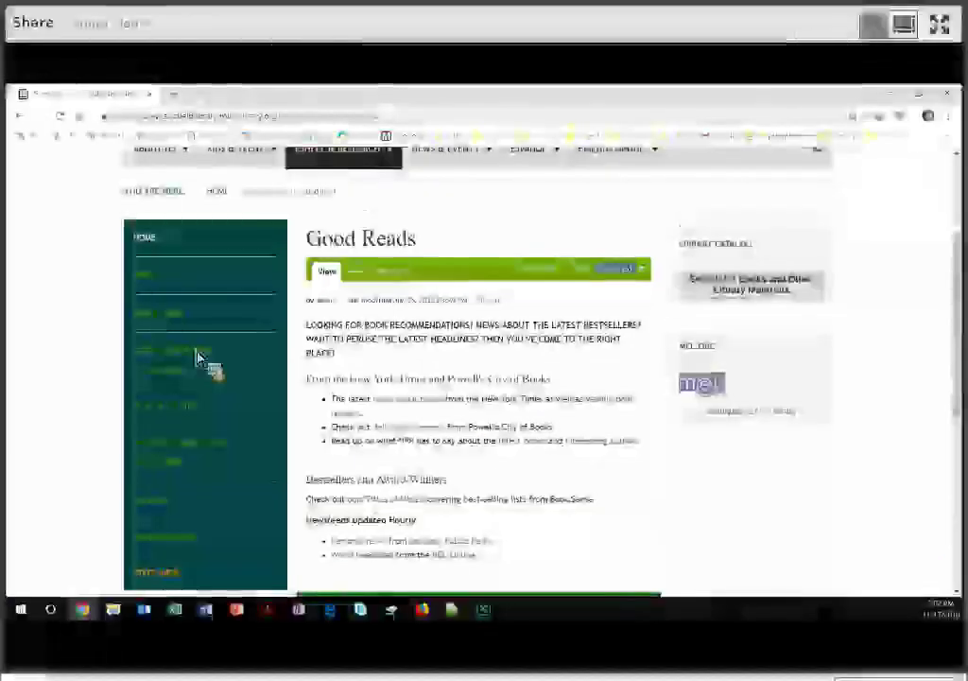
Return to eShelf & Research and list the items inside that folder.
left_click(201, 354)
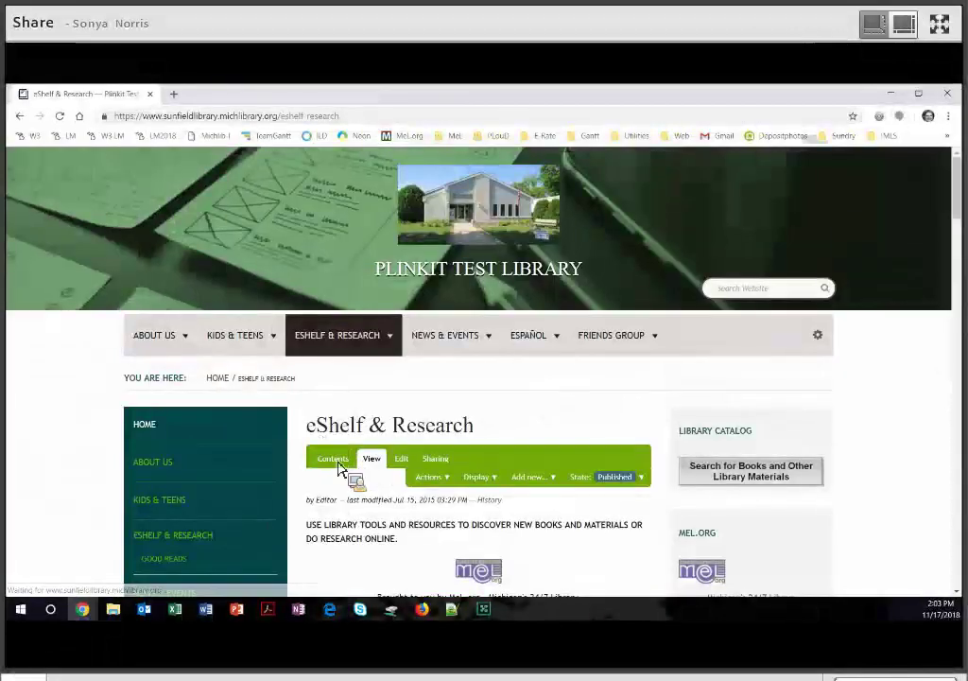
left_click(333, 459)
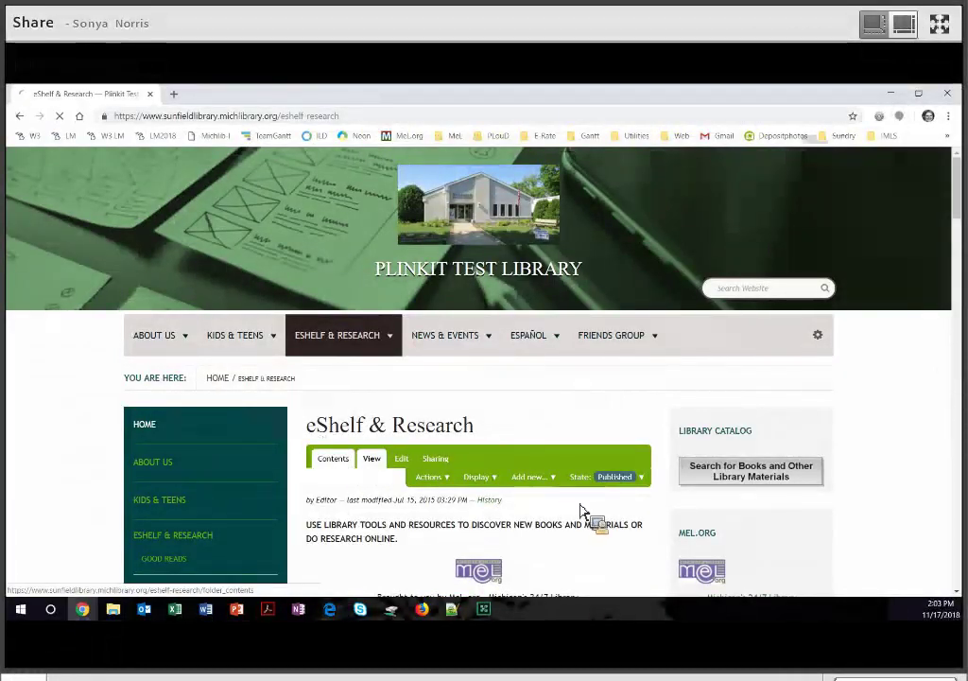
scroll(338, 378, "down", 1)
scroll(338, 378, "down", 4)
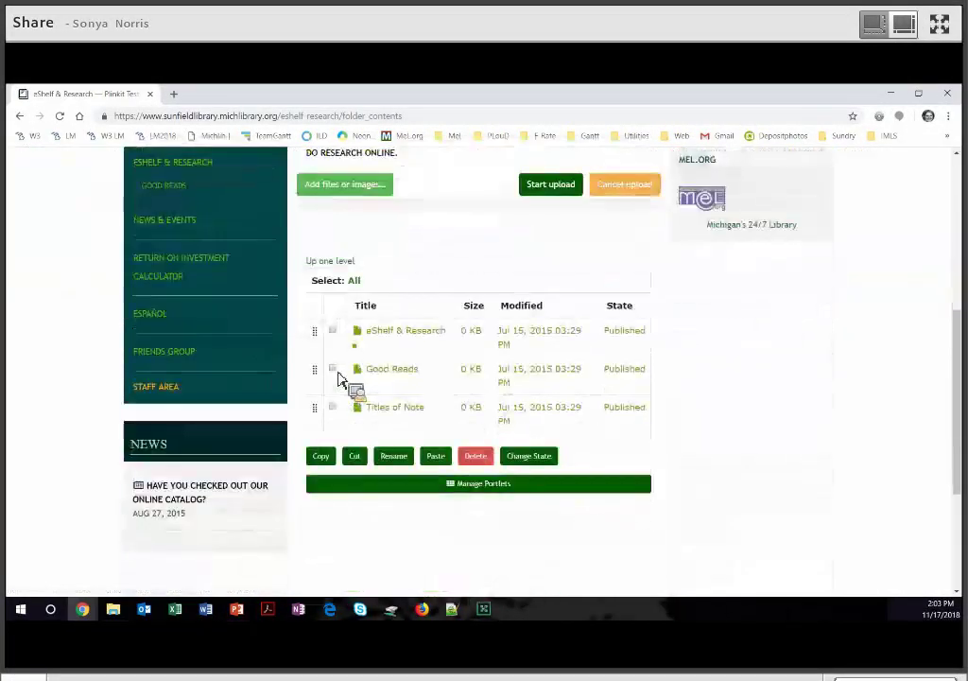
Tick Good Reads, delete it, and confirm despite the potential link breakage warning.
left_click(333, 369)
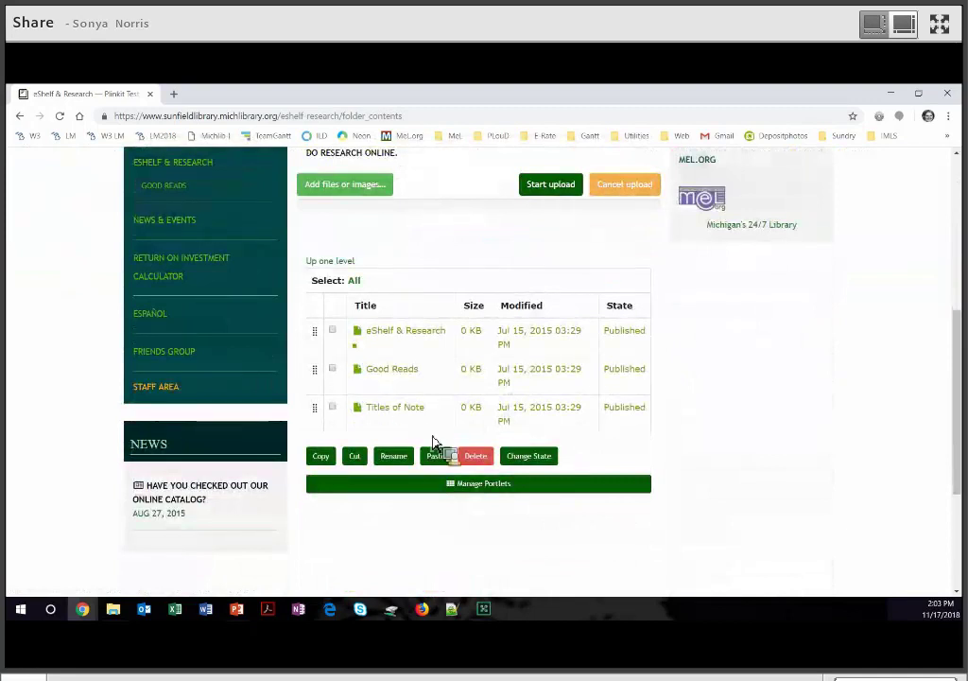
left_click(478, 458)
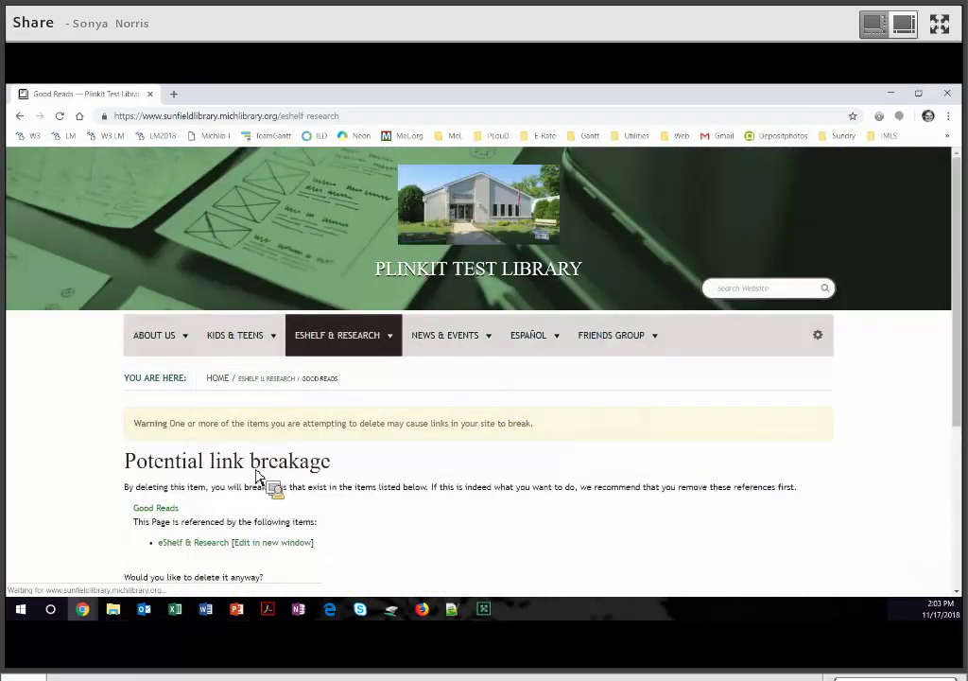
scroll(141, 426, "down", 2)
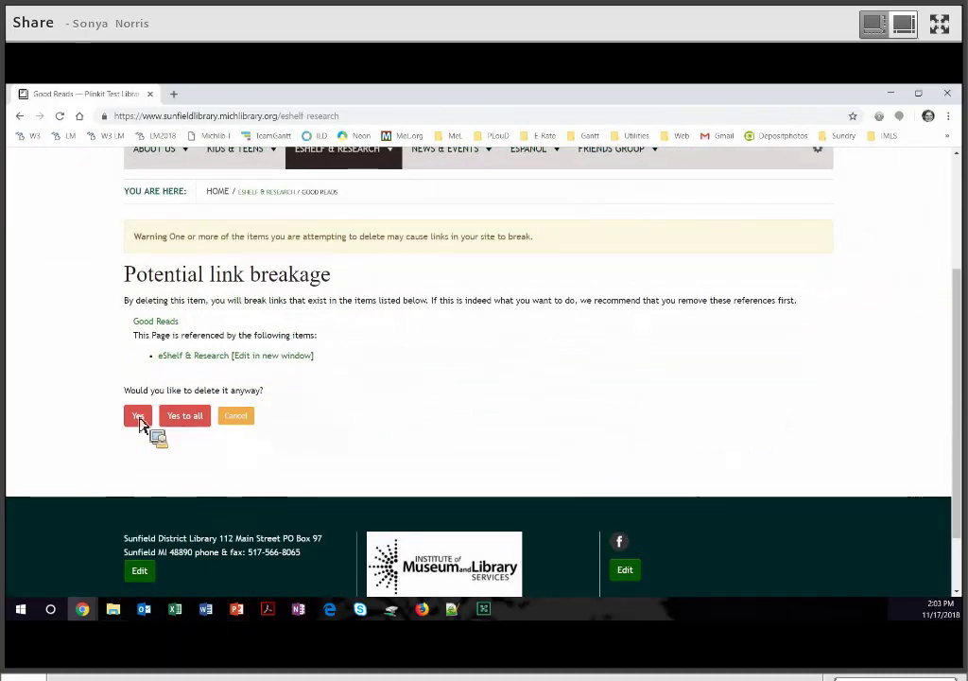
left_click(138, 417)
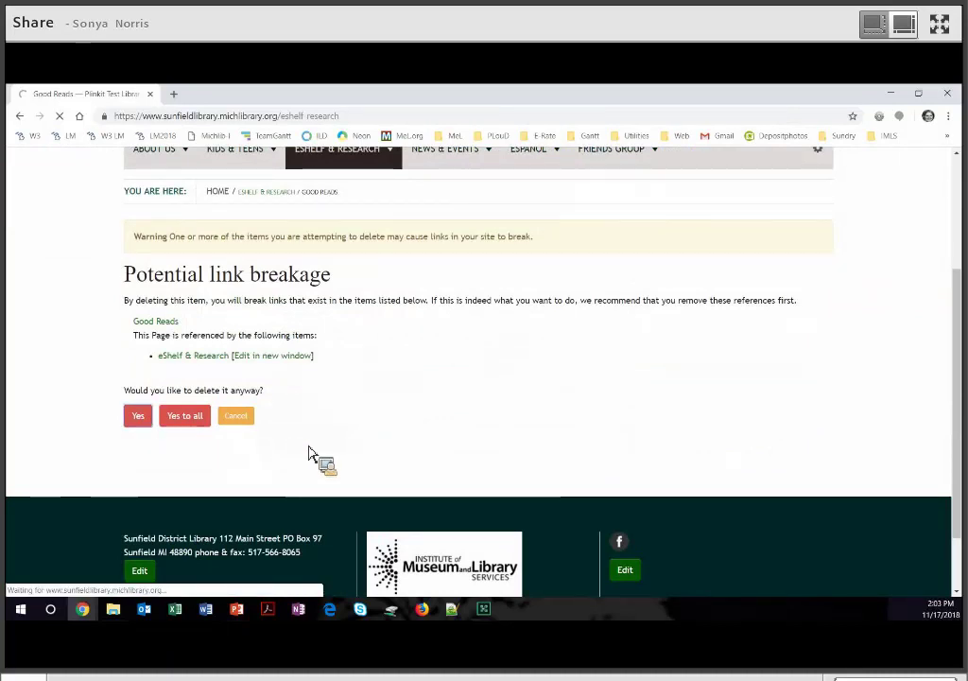
Scroll down the News & Events section page.
scroll(183, 338, "down", 3)
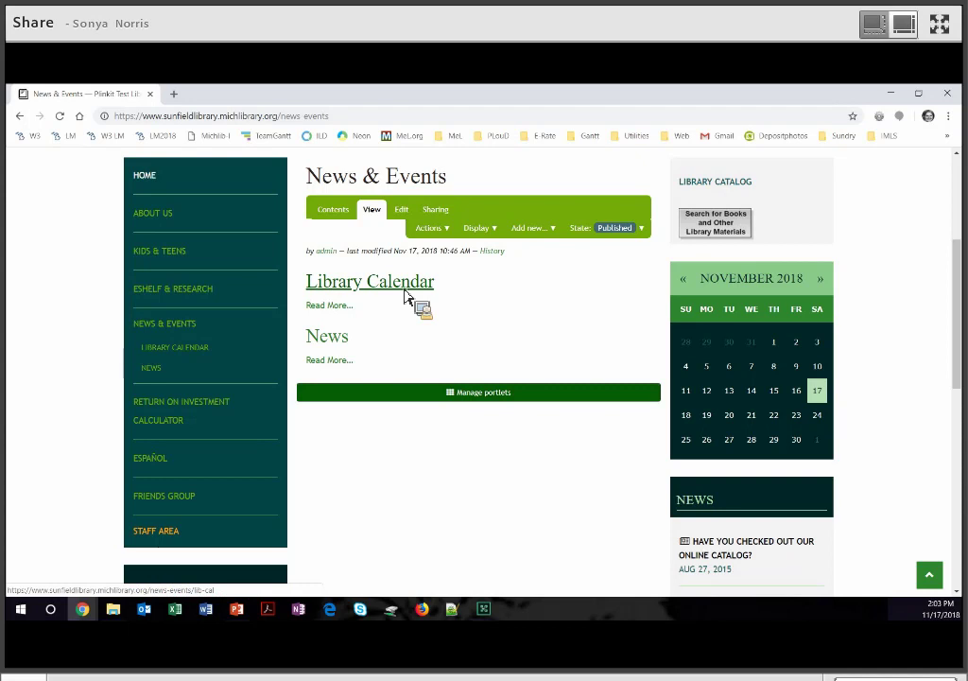
left_click(199, 419)
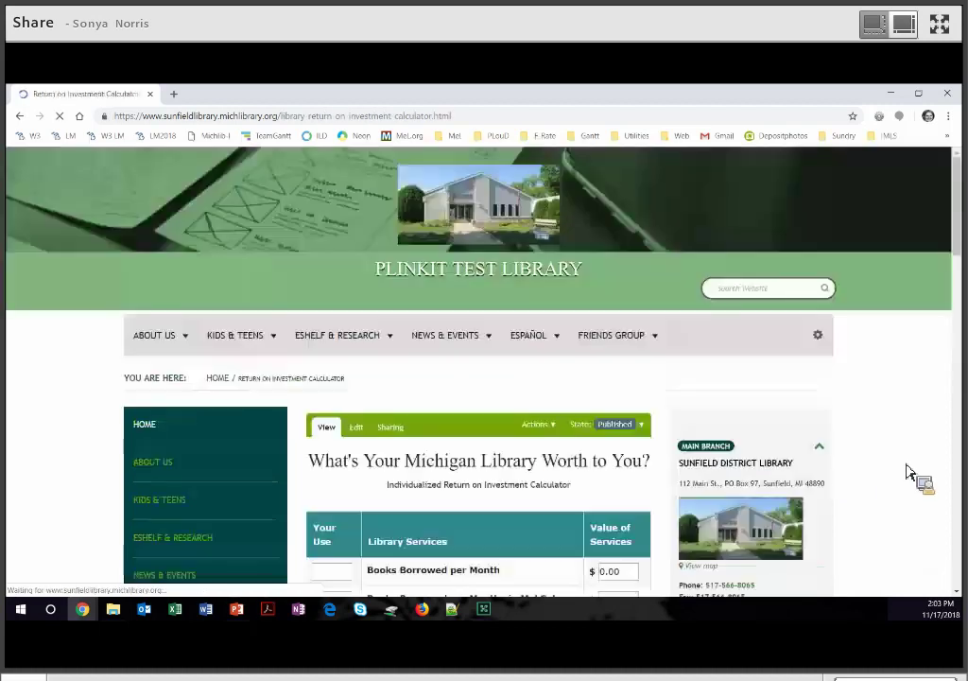
scroll(907, 473, "down", 3)
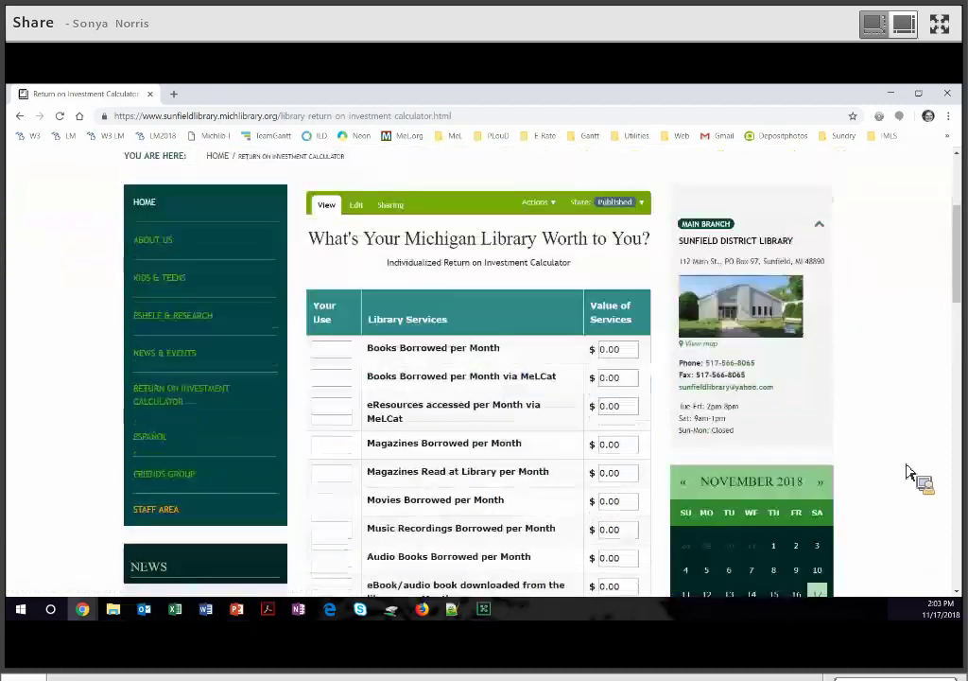
scroll(910, 473, "down", 1)
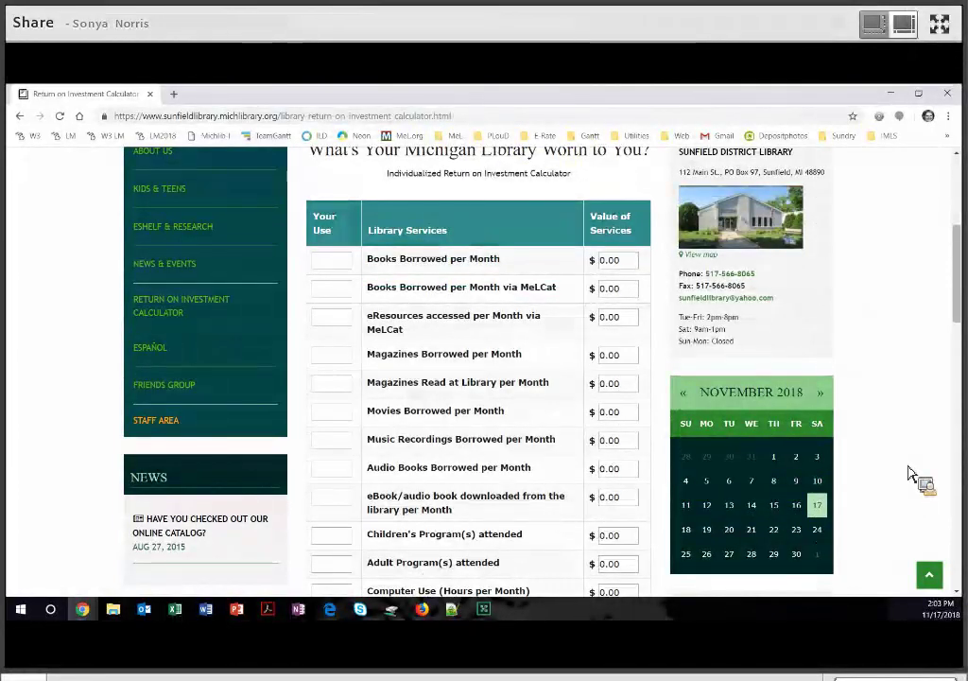
scroll(909, 473, "down", 2)
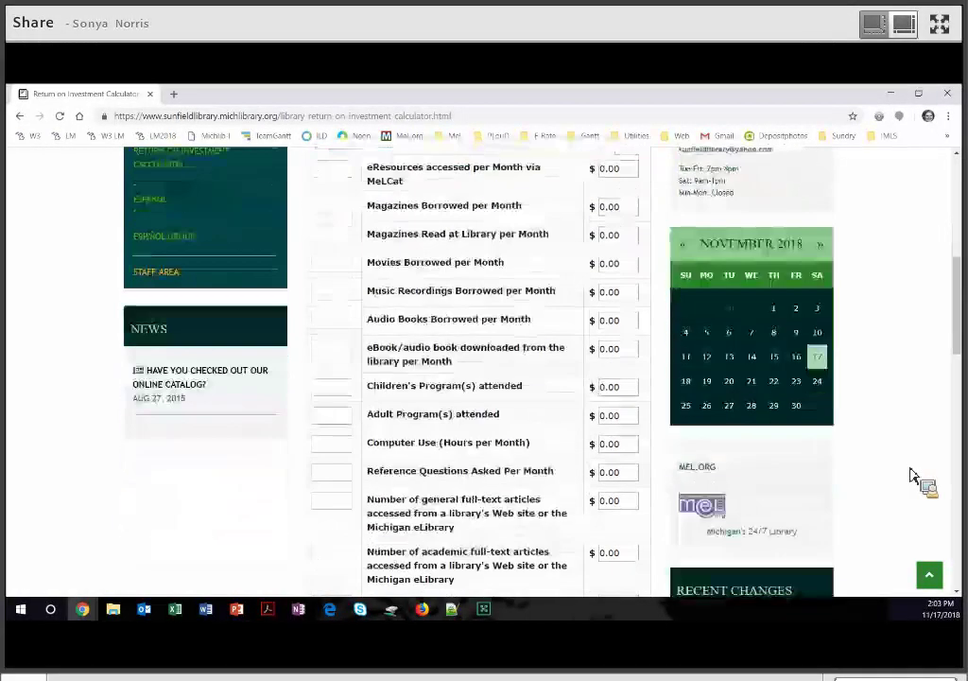
scroll(915, 477, "down", 8)
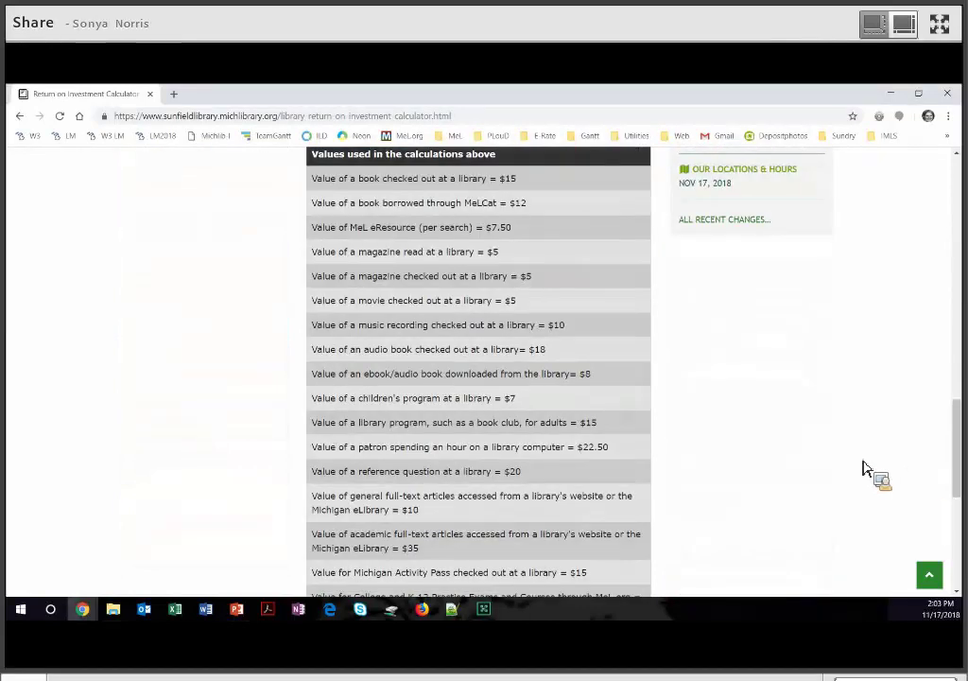
scroll(545, 427, "down", 3)
scroll(558, 426, "down", 2)
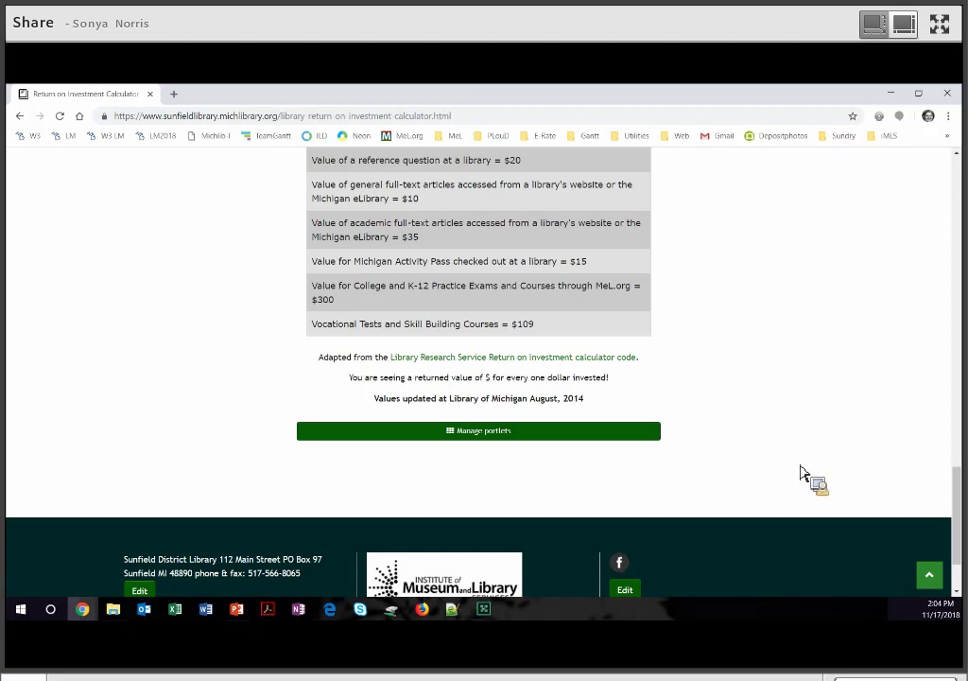
scroll(803, 477, "up", 10)
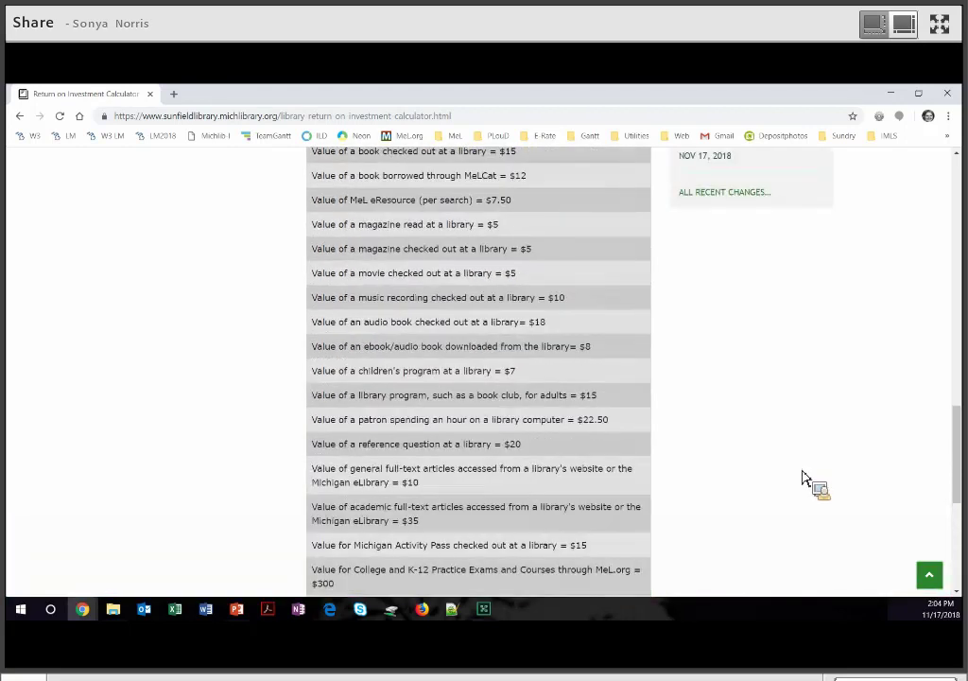
scroll(802, 478, "up", 4)
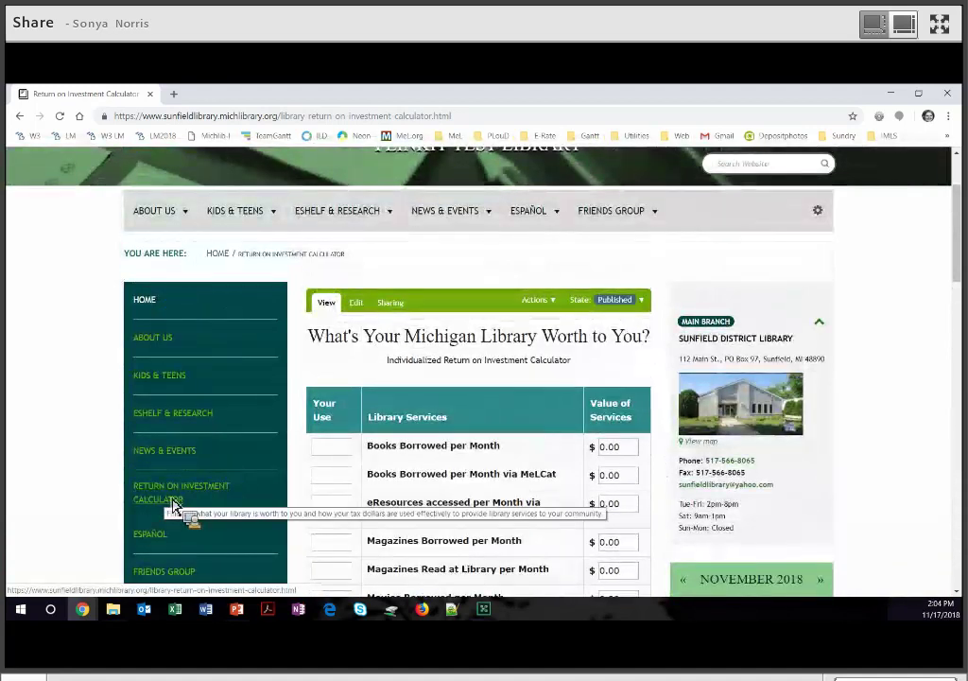
Bring up the Root Folder Contents listing from the site administration menu.
left_click(821, 213)
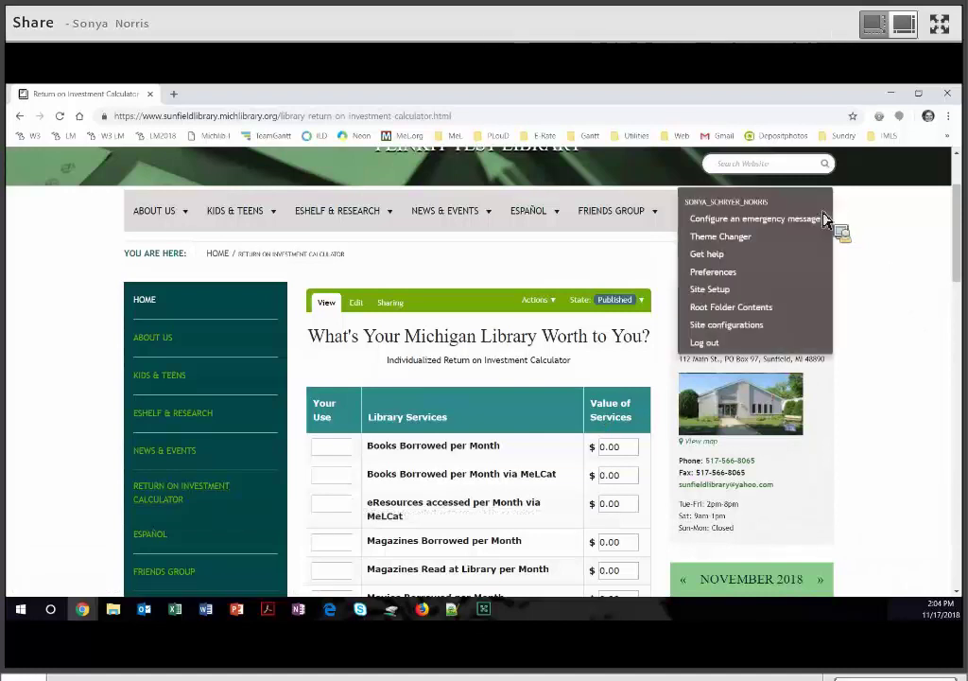
left_click(752, 312)
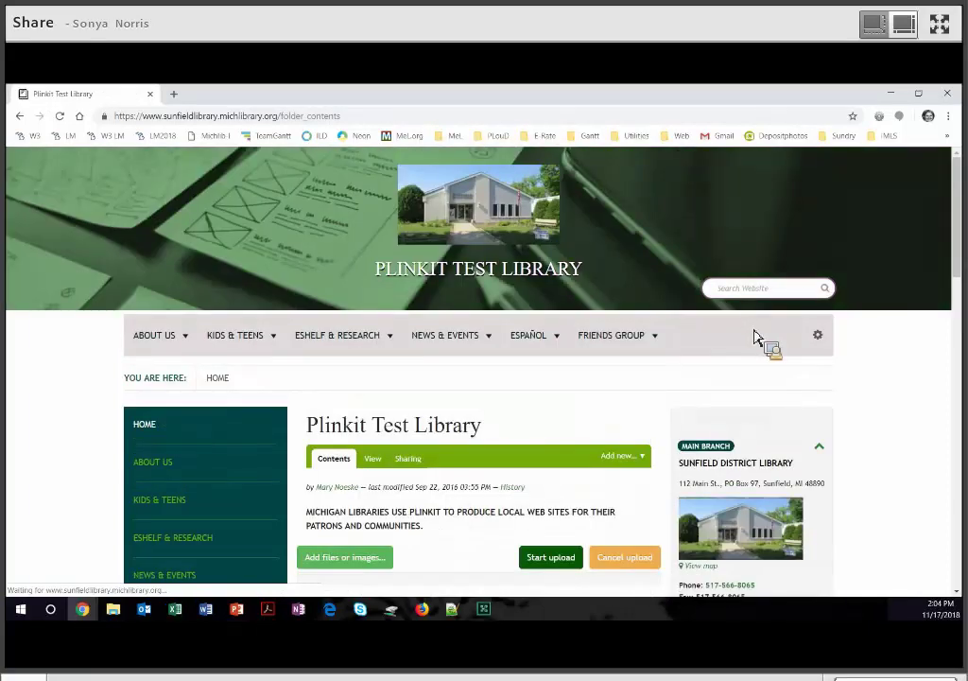
scroll(761, 340, "down", 2)
scroll(757, 336, "down", 3)
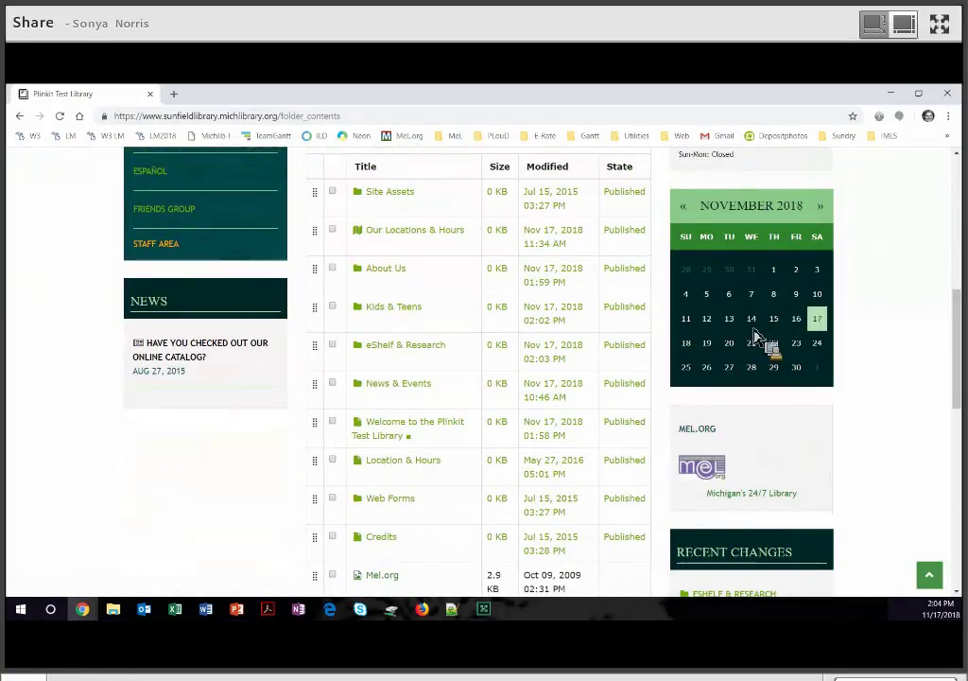
scroll(756, 335, "down", 1)
scroll(758, 336, "up", 2)
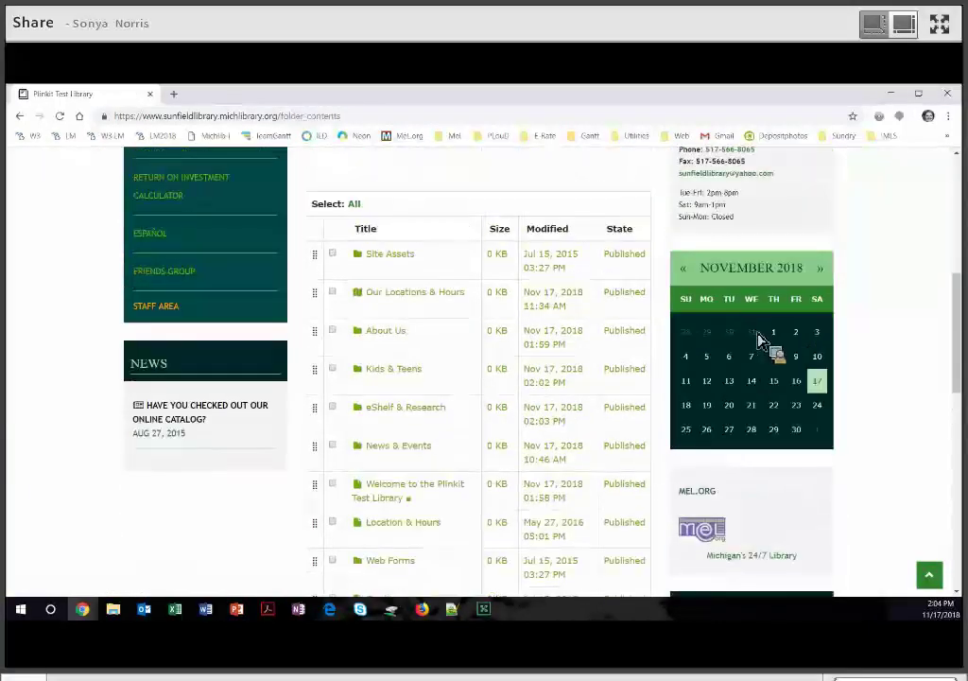
scroll(761, 339, "down", 3)
Tick the Return on Investment Calculator and delete it from the root folder.
left_click(331, 502)
scroll(644, 471, "down", 1)
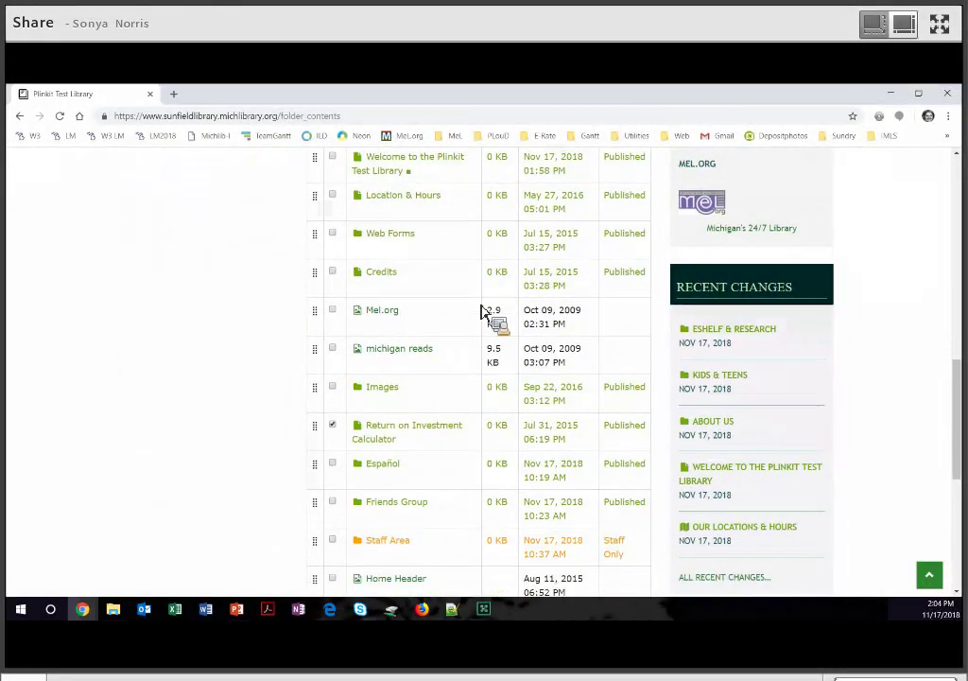
scroll(482, 312, "down", 5)
left_click(481, 306)
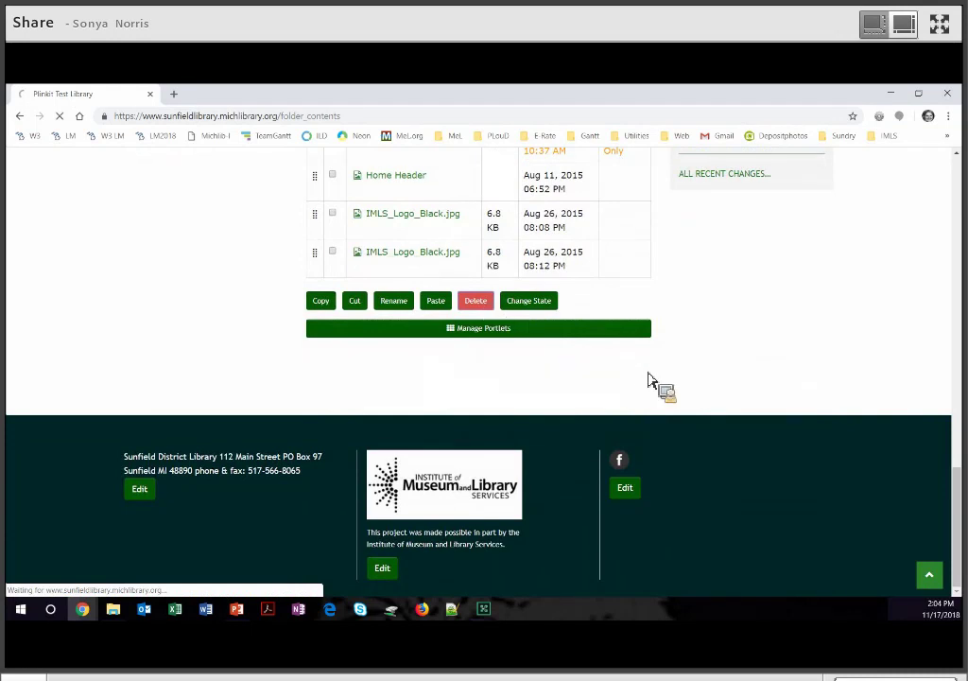
scroll(643, 381, "down", 4)
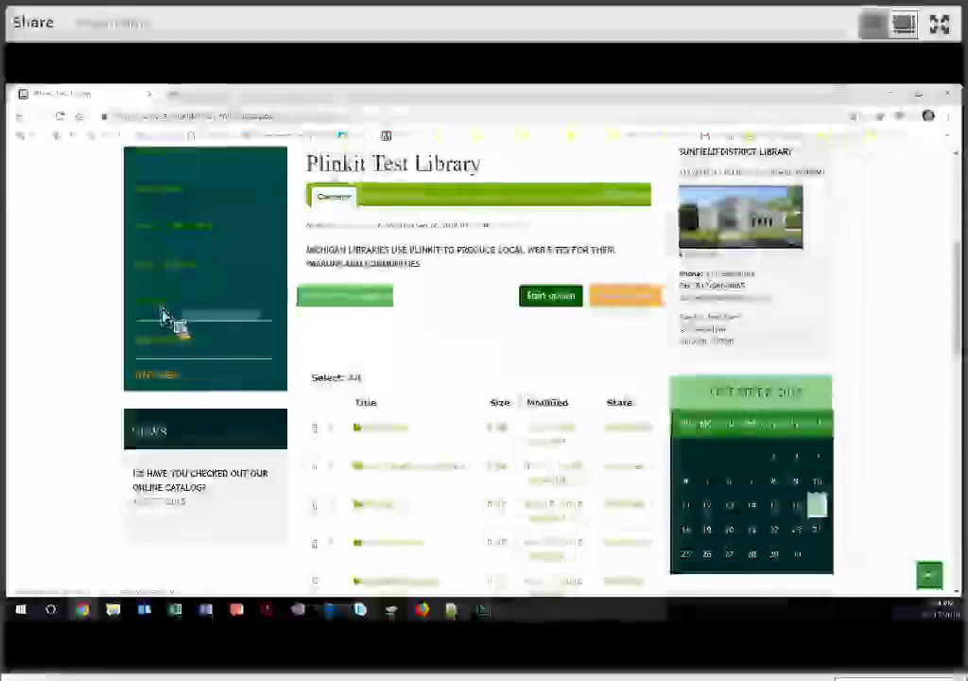
Go to Español and list its items, such as Materiales en Español and Búsqueda en Internet.
left_click(162, 315)
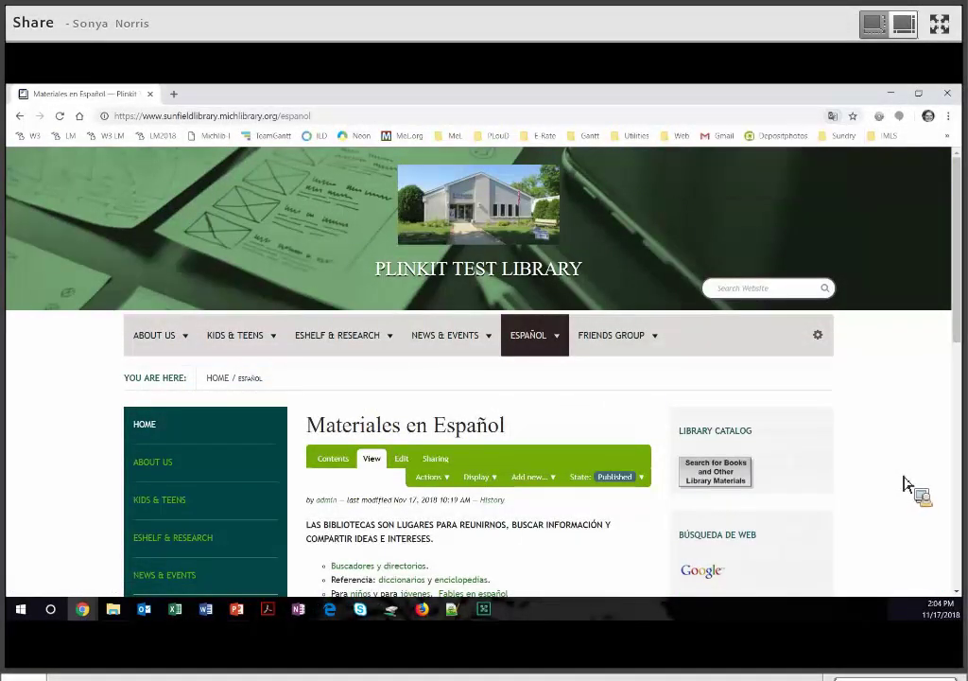
scroll(903, 485, "down", 2)
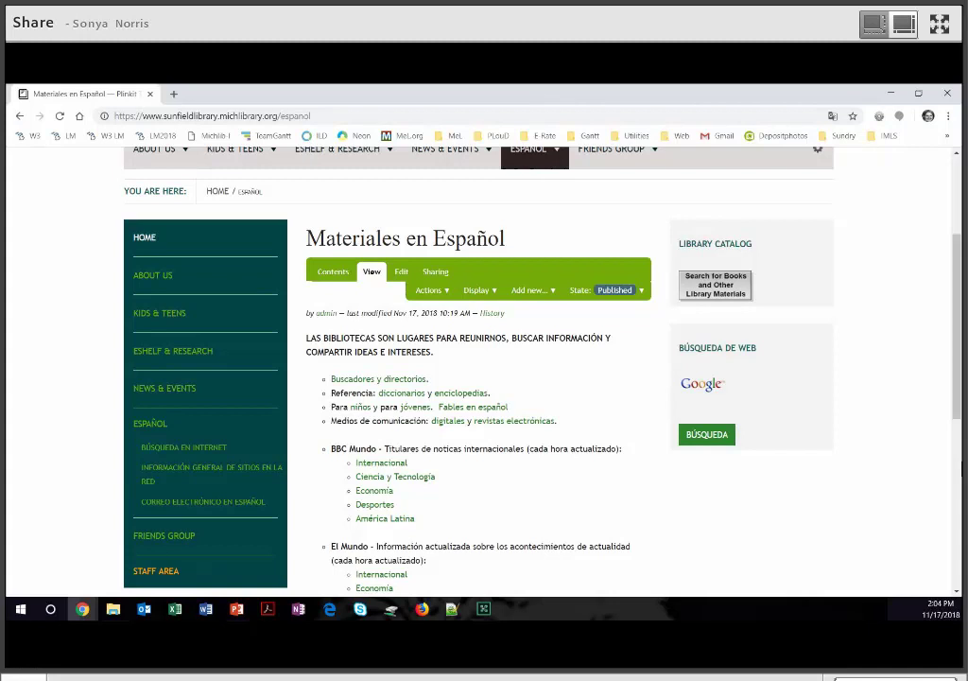
left_click(336, 281)
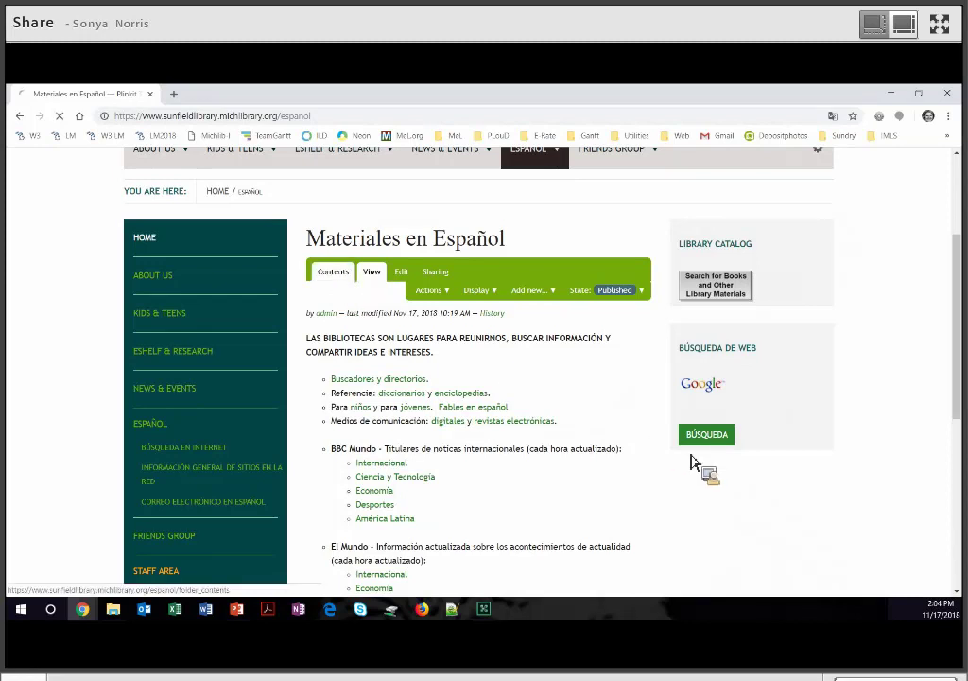
scroll(697, 460, "down", 3)
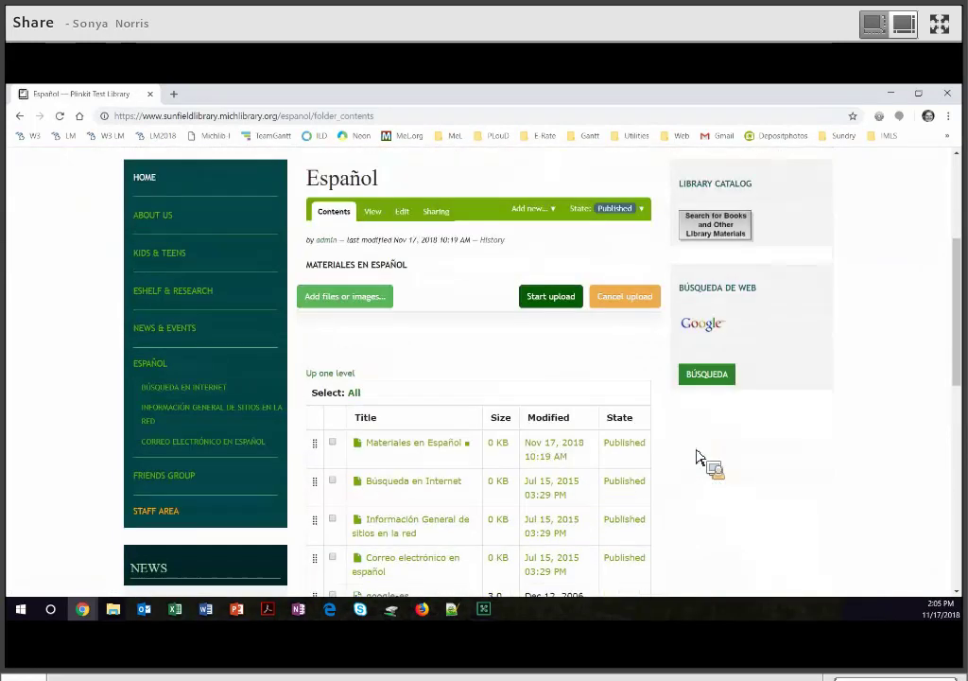
Return to the root folder contents and delete the checked Español folder.
scroll(820, 256, "up", 2)
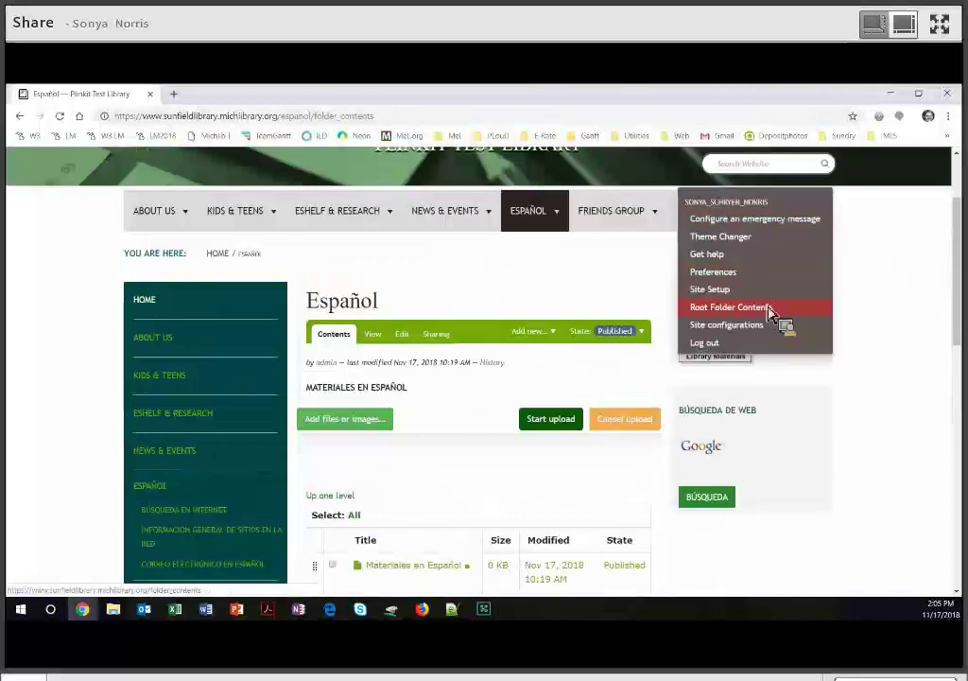
left_click(769, 308)
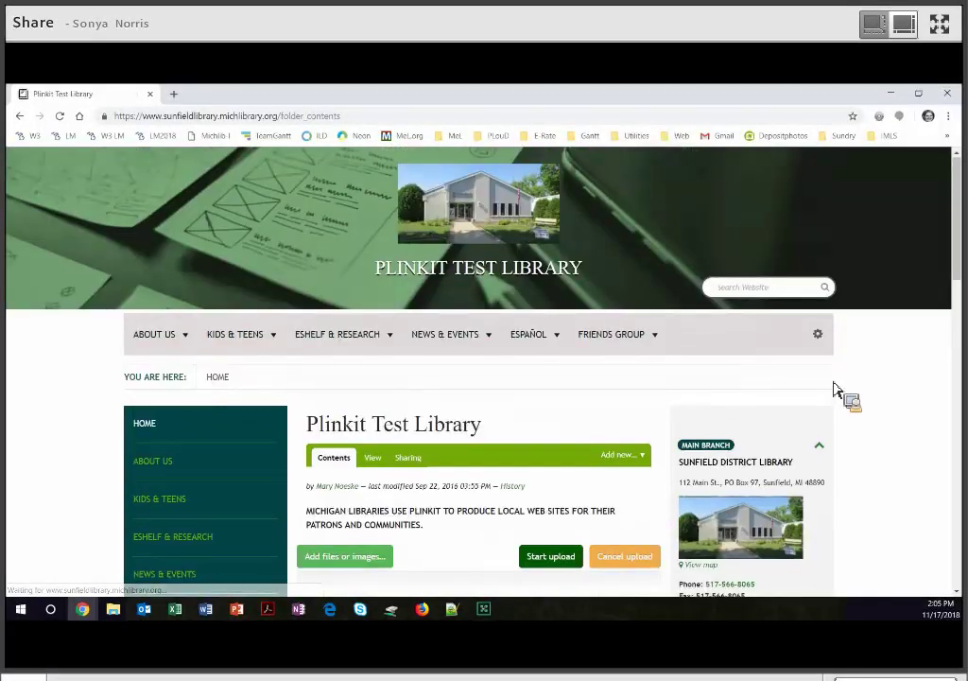
scroll(774, 395, "down", 10)
scroll(355, 393, "down", 1)
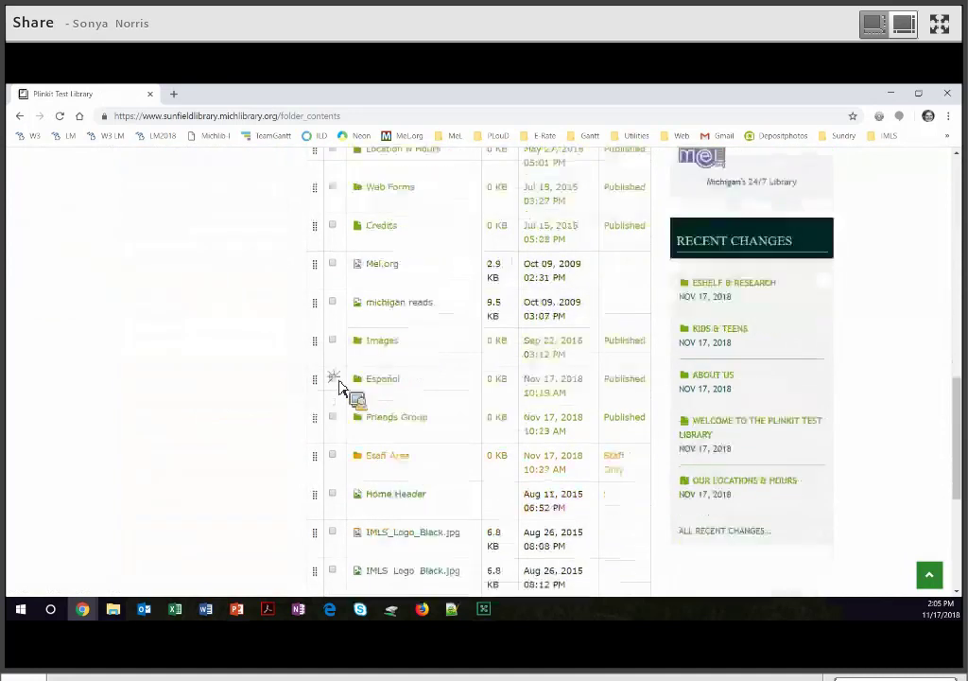
scroll(486, 317, "down", 4)
left_click(476, 301)
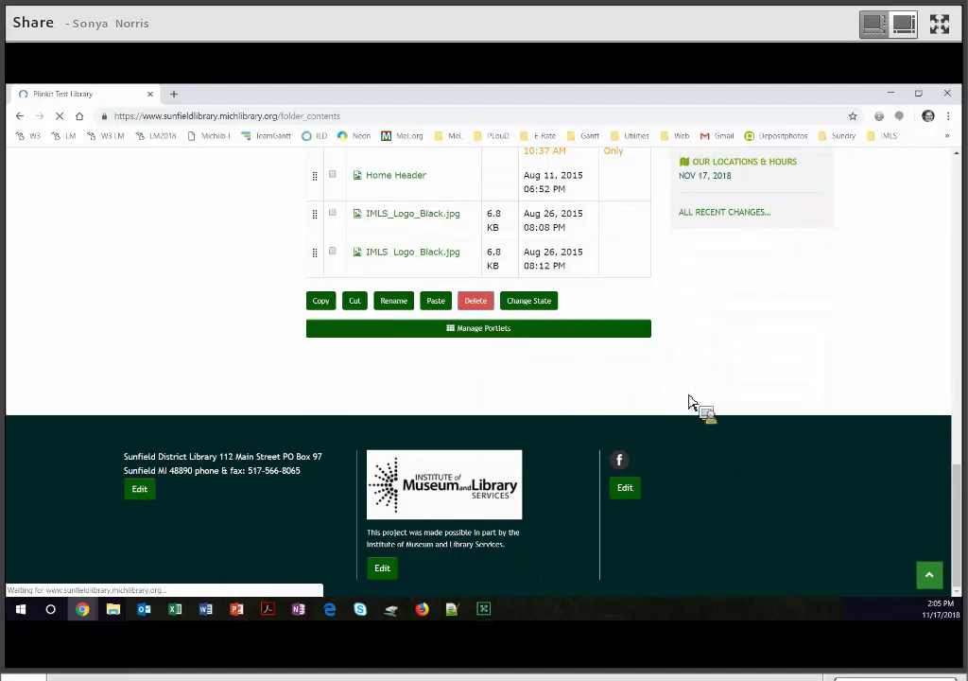
scroll(147, 309, "down", 4)
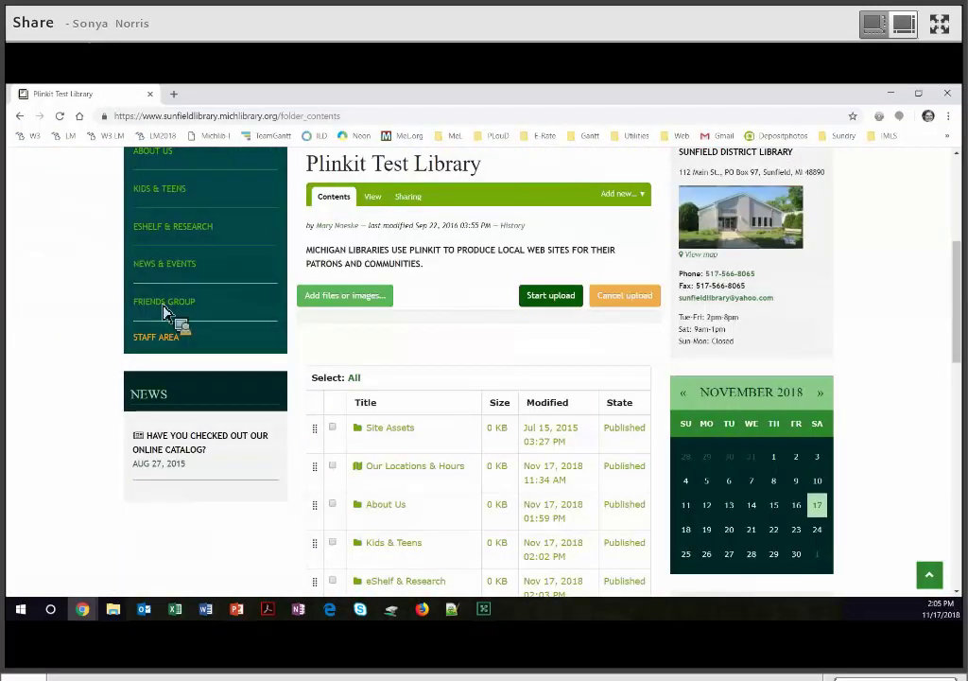
View Friends Group, then go to the Staff Only Welcome to Your Staff Area page.
left_click(163, 307)
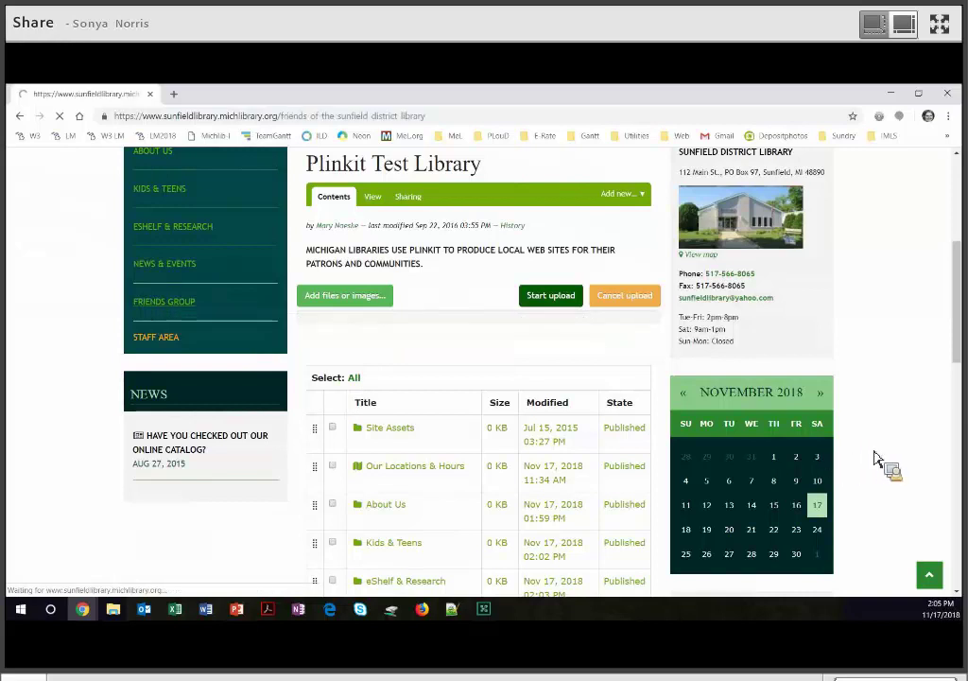
scroll(898, 467, "down", 3)
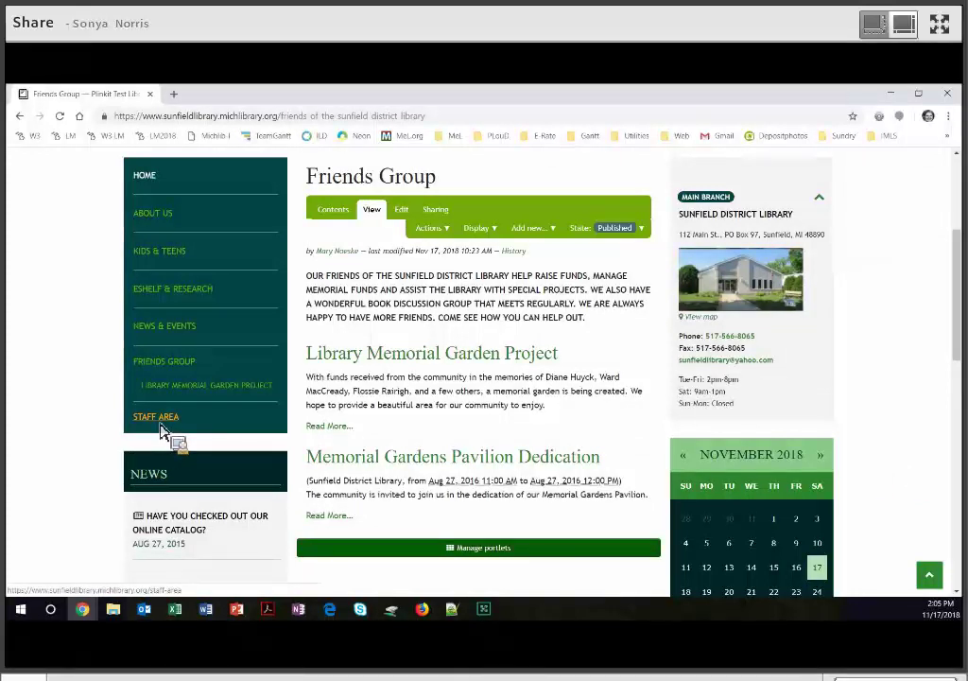
left_click(161, 424)
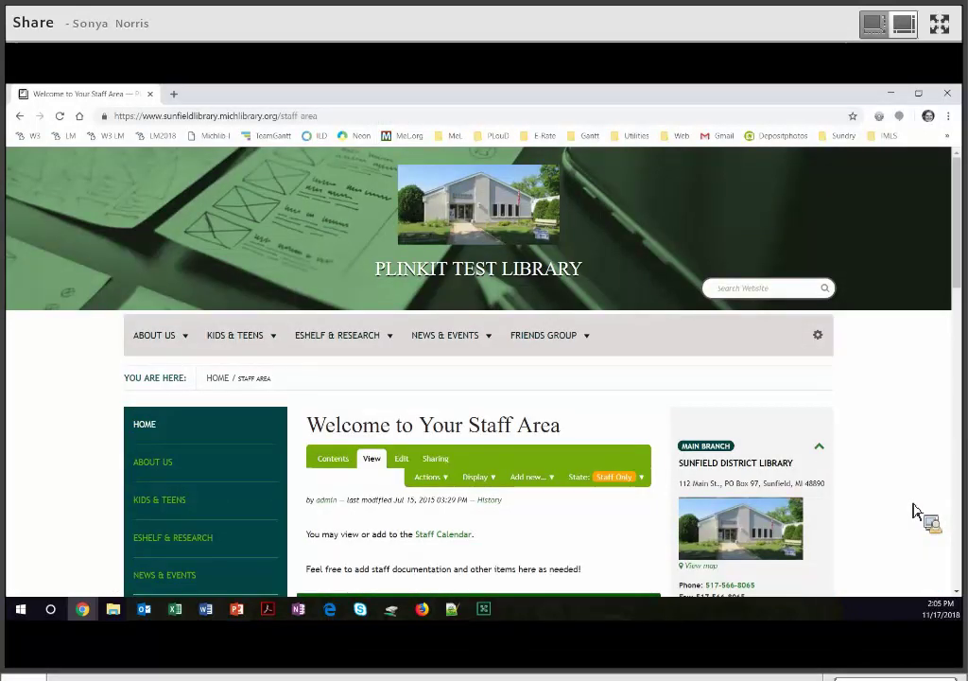
scroll(445, 372, "down", 3)
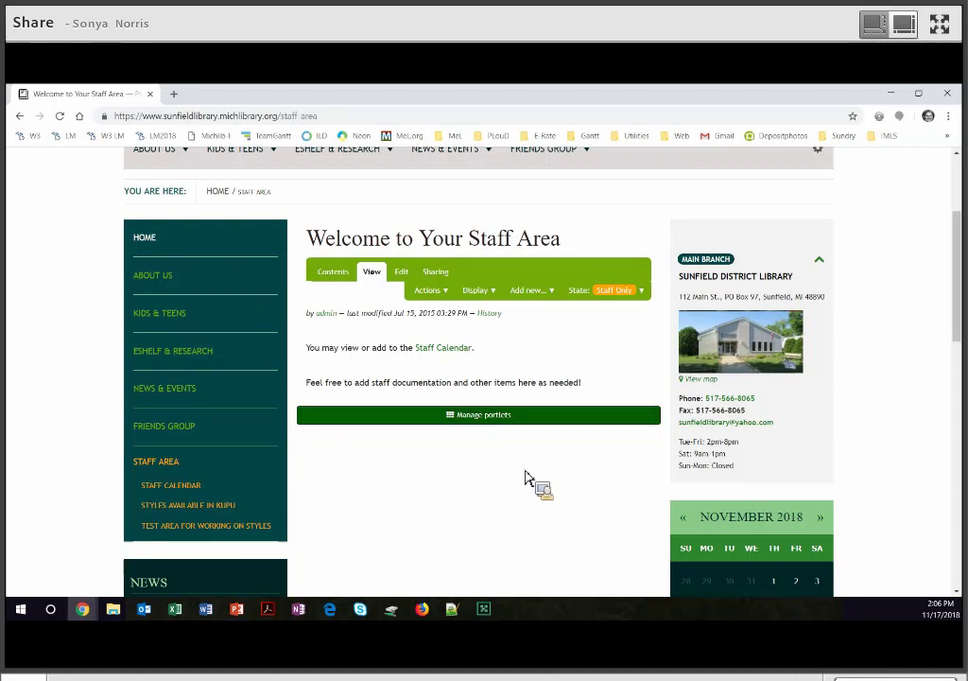
From the gear menu's Root Folder Contents, delete the checked Staff Area folder.
scroll(822, 389, "up", 3)
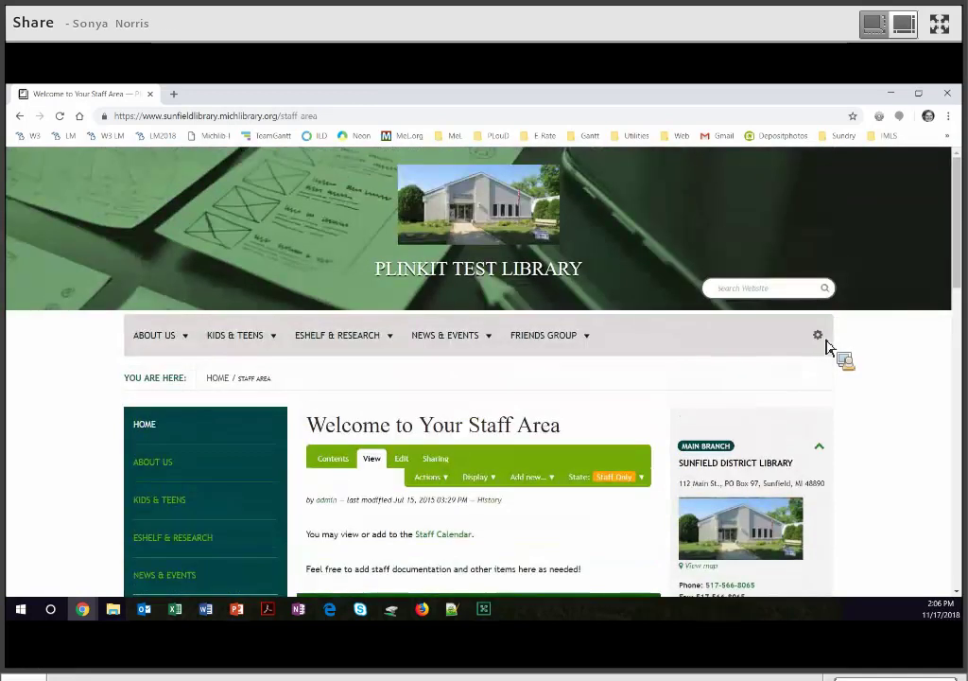
left_click(819, 336)
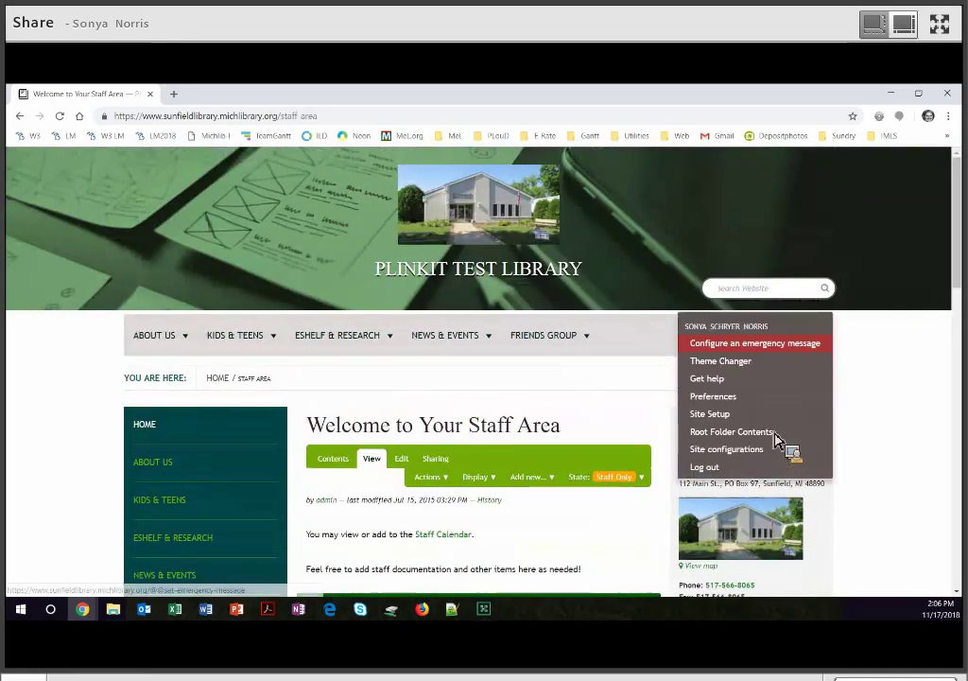
left_click(747, 432)
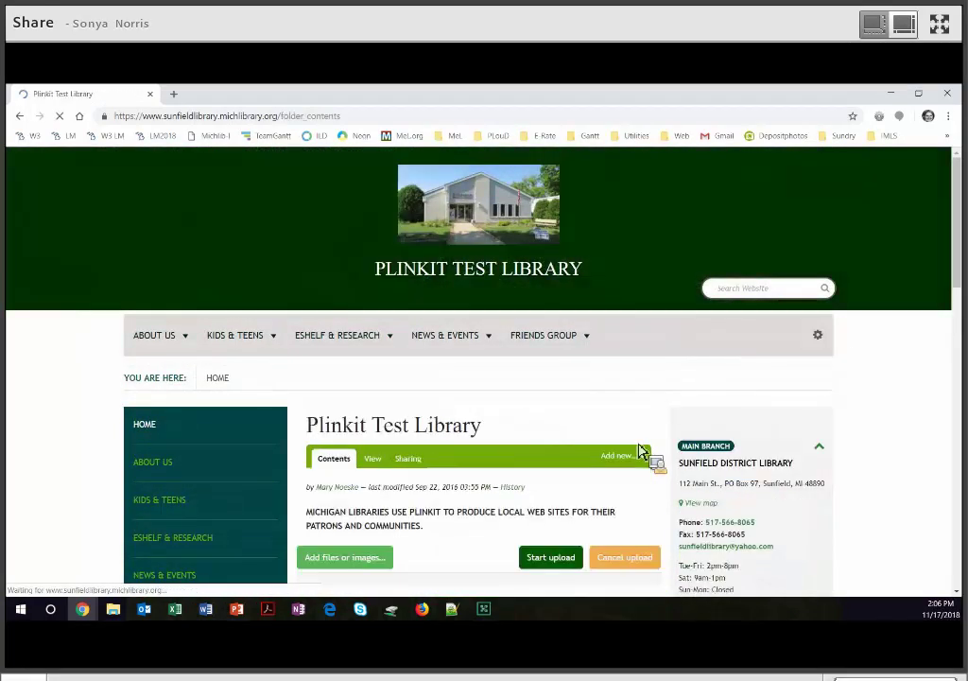
scroll(653, 445, "down", 5)
scroll(346, 428, "down", 3)
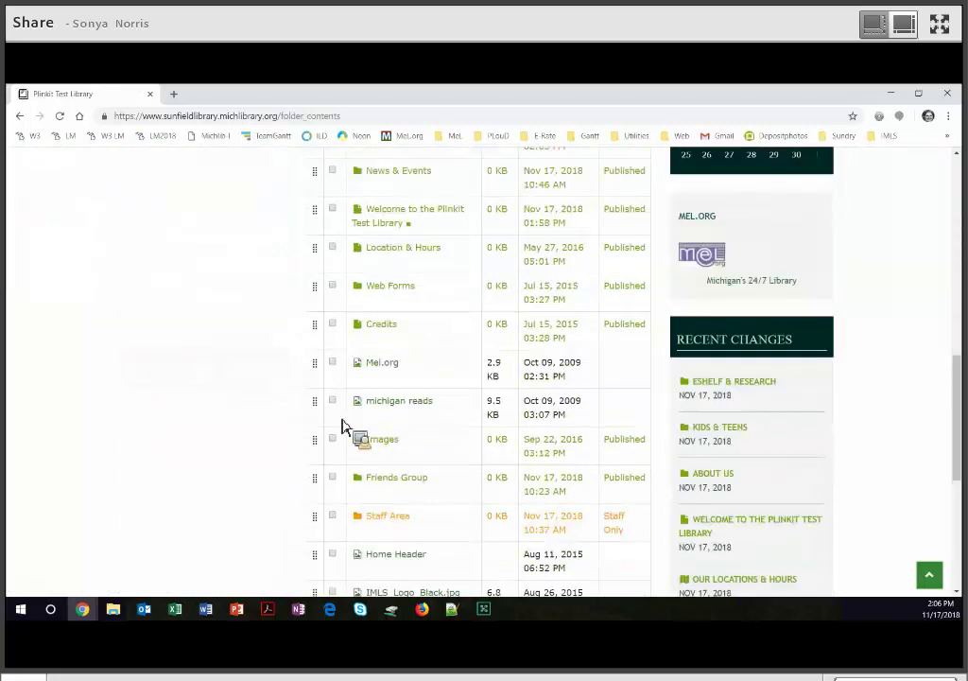
scroll(398, 438, "down", 1)
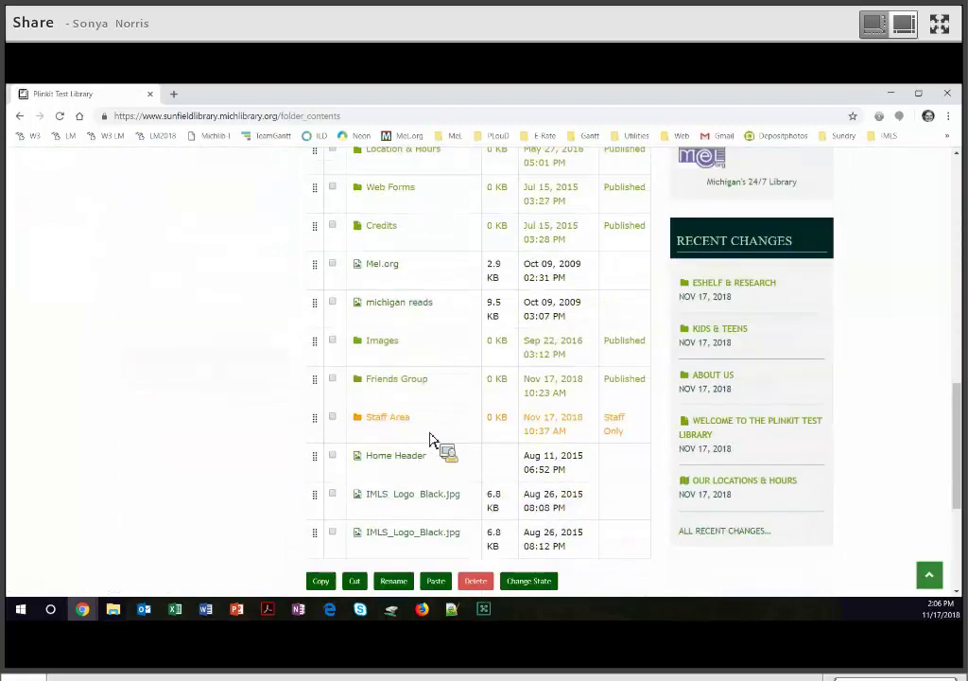
scroll(487, 407, "down", 2)
left_click(484, 399)
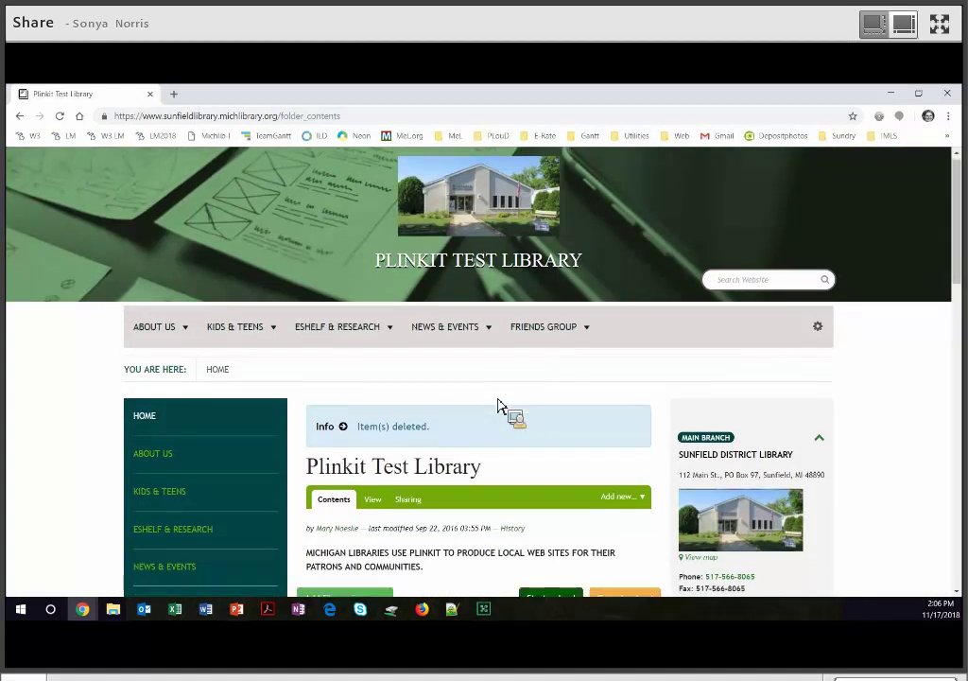
Change the Navigation portlet's start level to 1, then return to the library homepage.
scroll(494, 407, "down", 3)
scroll(519, 407, "up", 2)
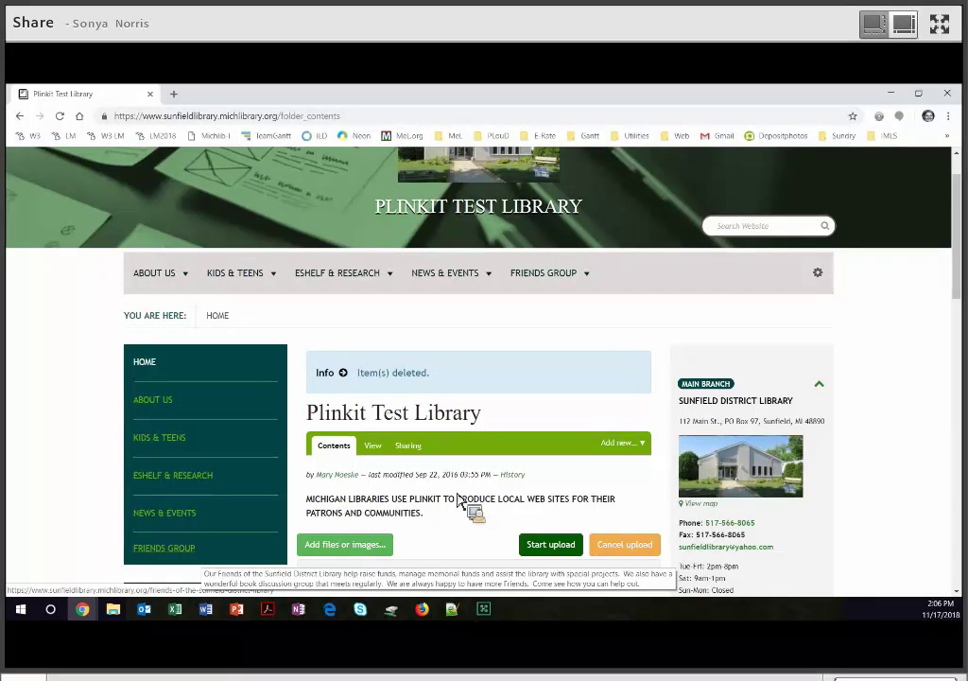
scroll(461, 501, "down", 5)
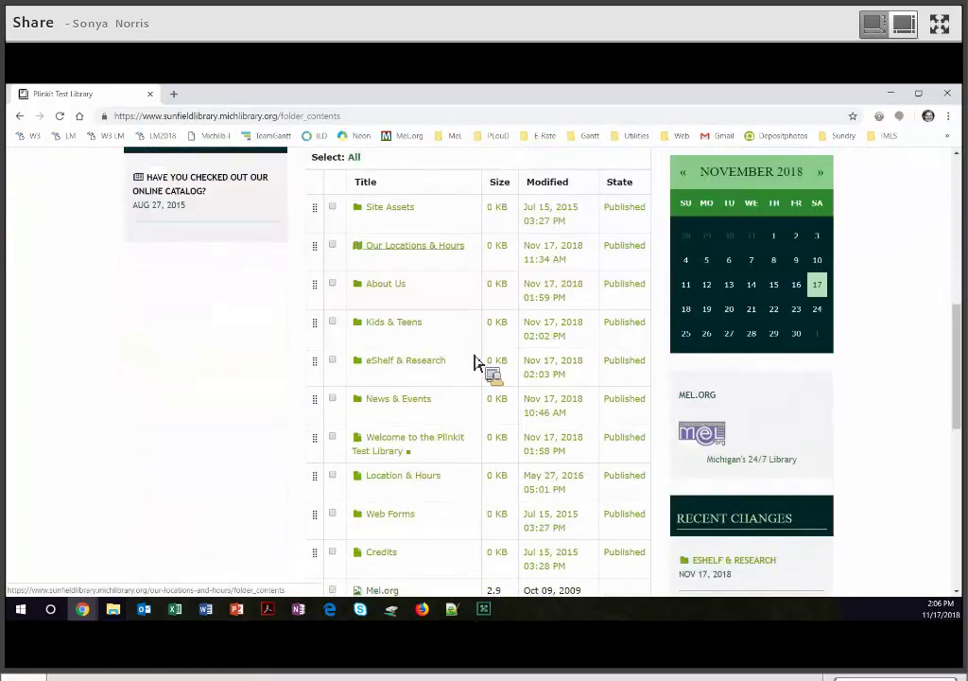
scroll(478, 340, "down", 5)
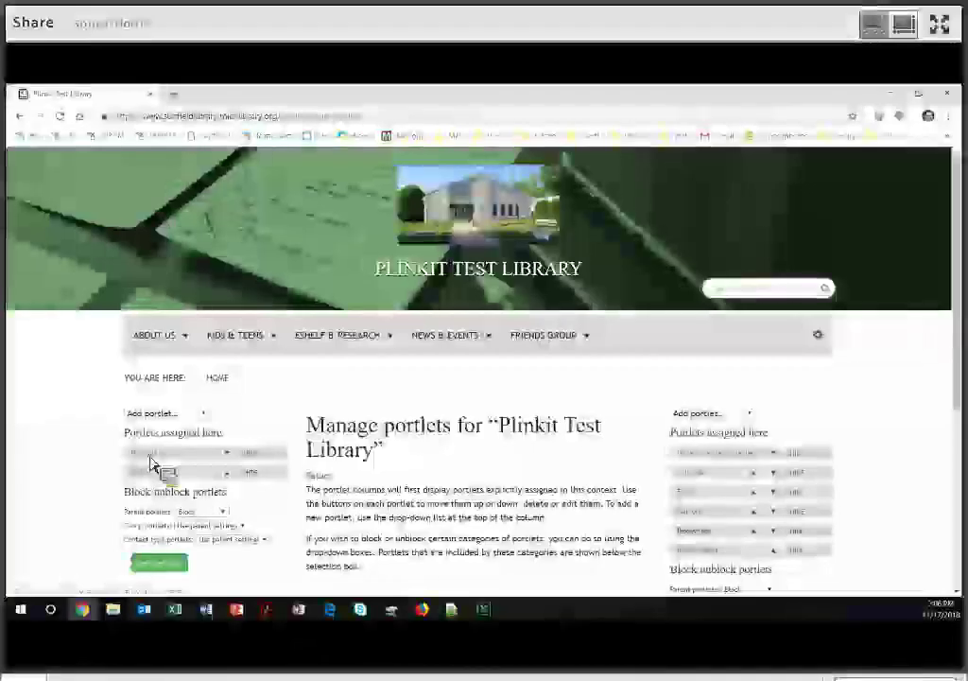
left_click(149, 459)
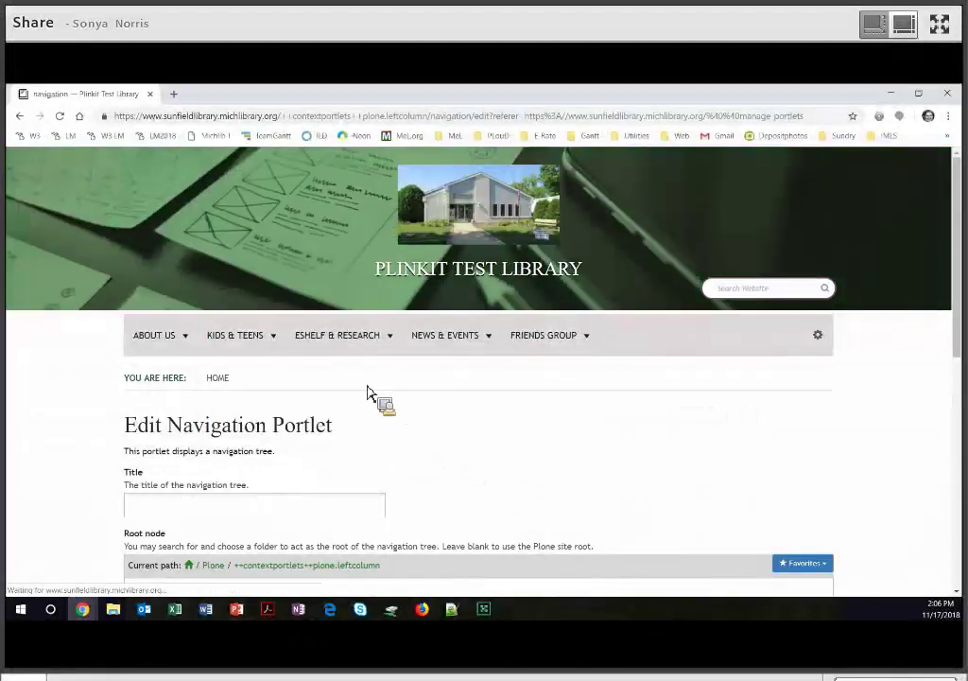
scroll(153, 277, "down", 5)
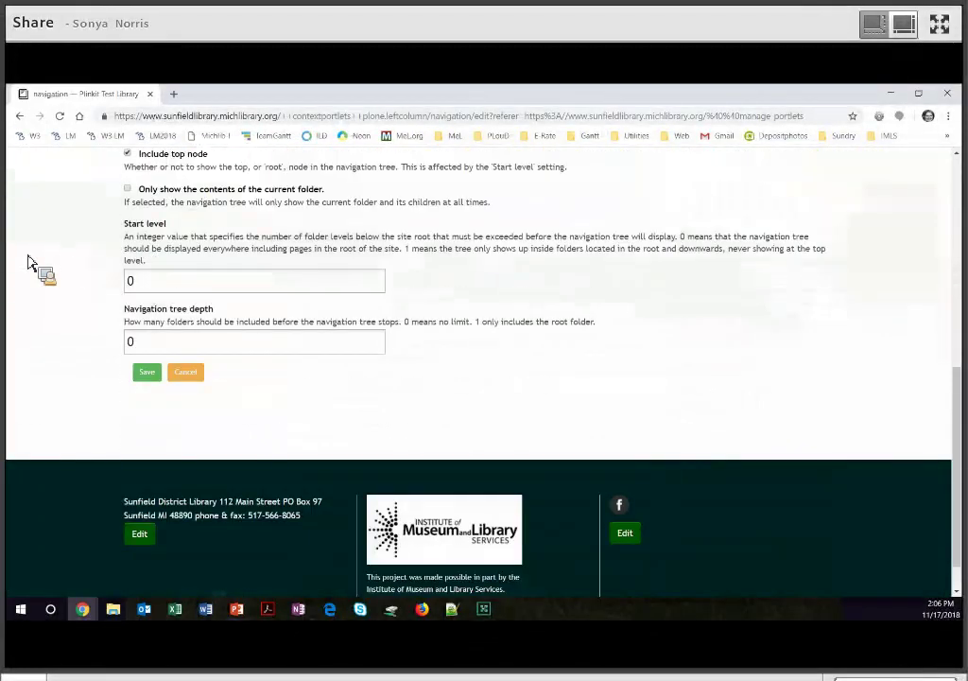
type("1")
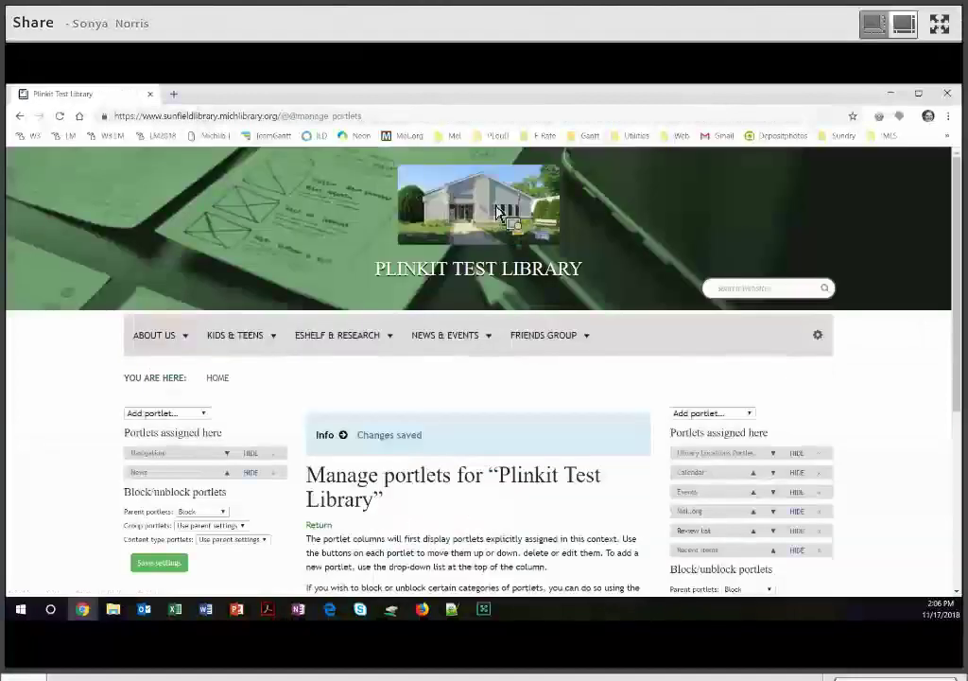
left_click(493, 213)
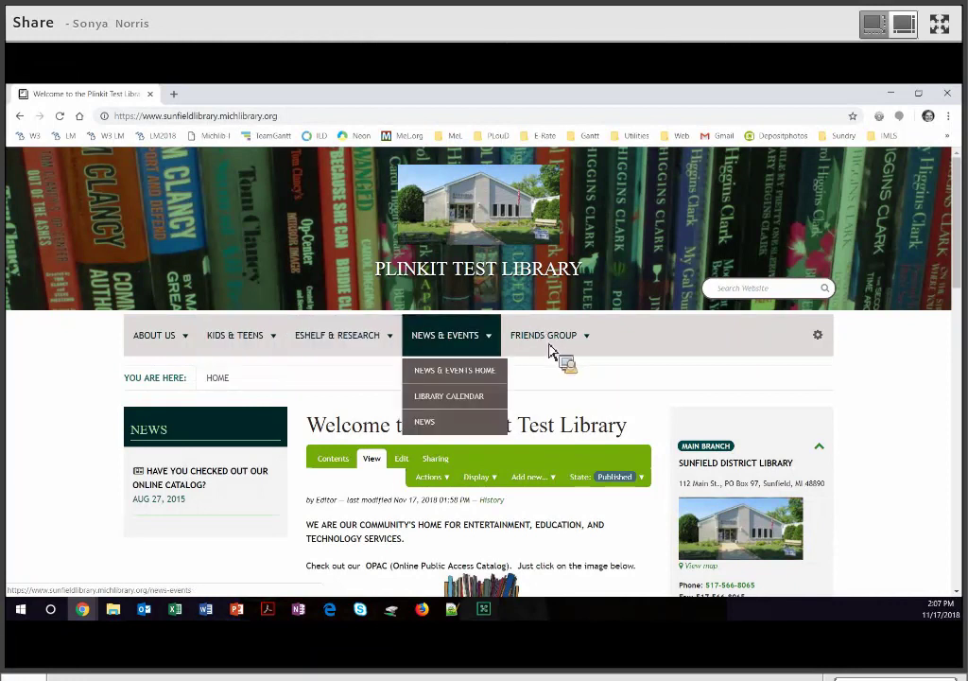
Go to About Us Home, showing Who We Are, then bring up the gear menu.
mouse_move(553, 341)
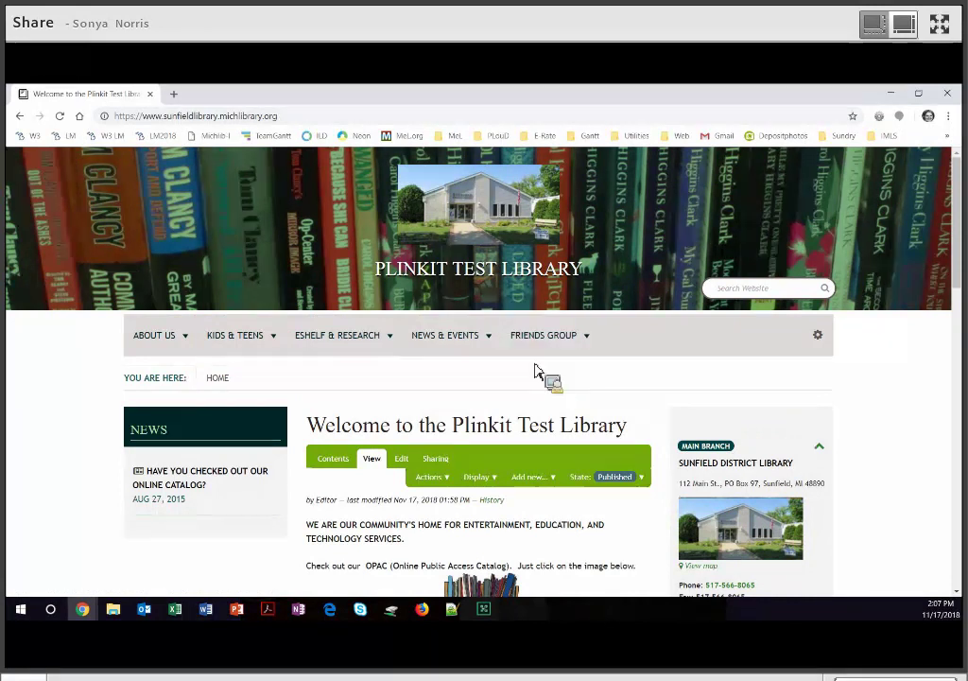
left_click(180, 376)
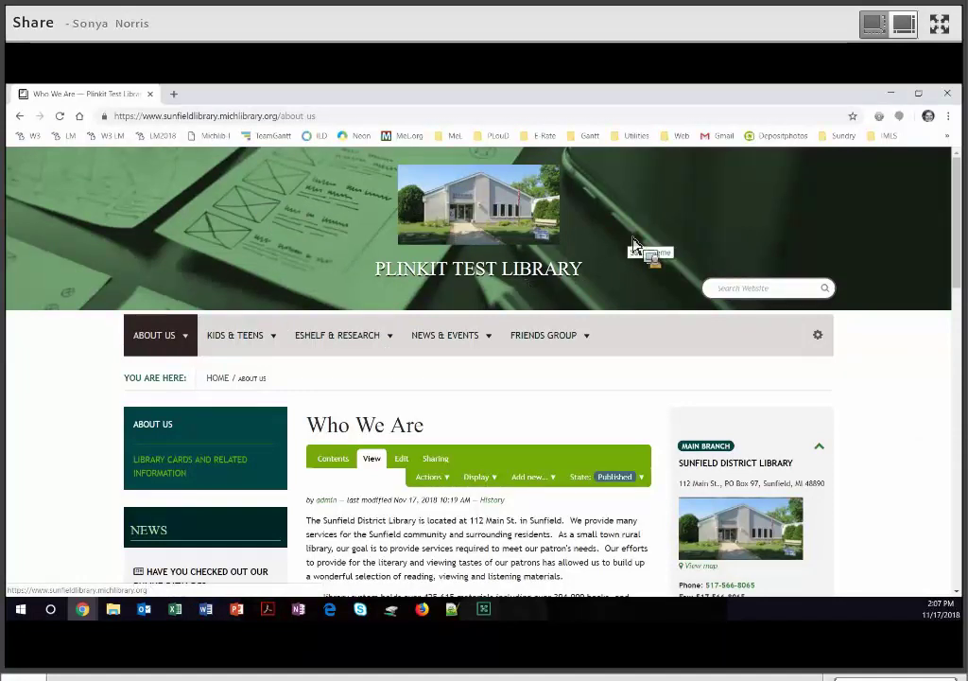
left_click(819, 340)
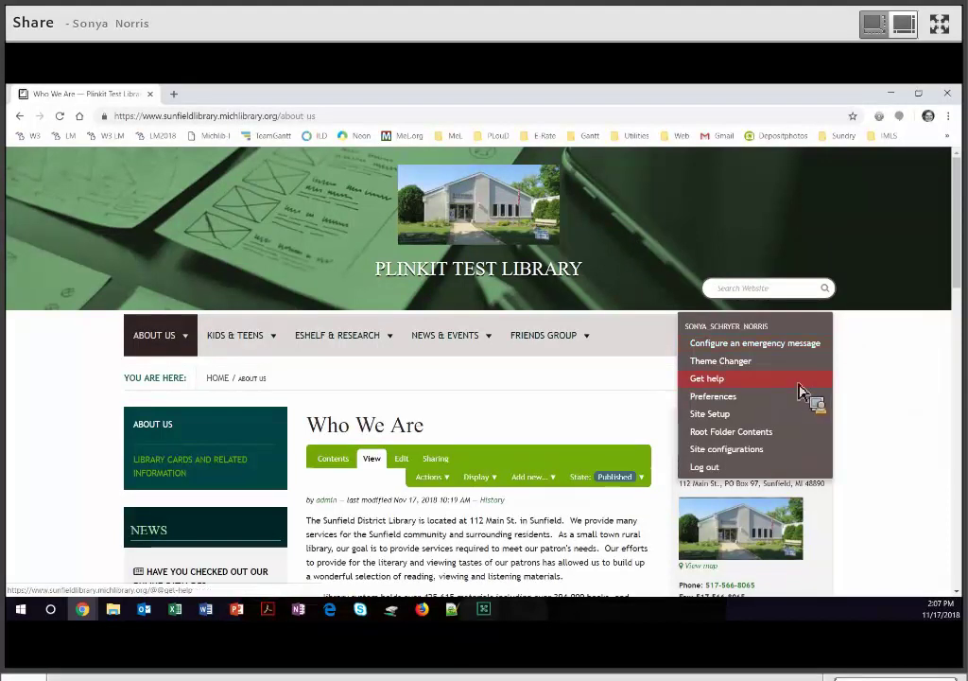
Open Get help in a new tab and list the 2 articles matching hemingway.
left_click(797, 384)
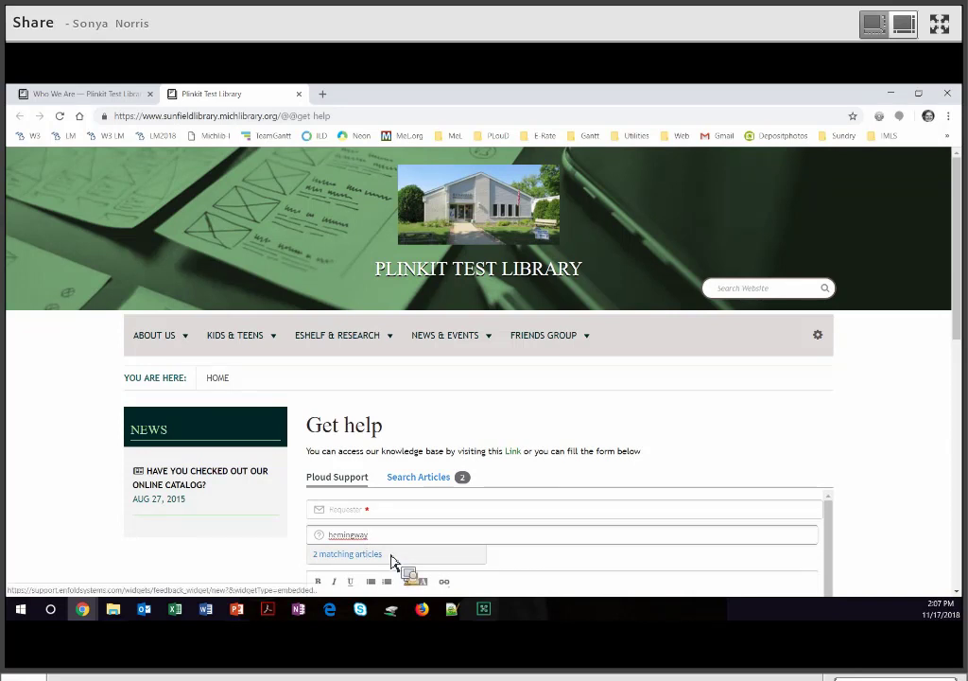
left_click(370, 556)
scroll(408, 452, "down", 2)
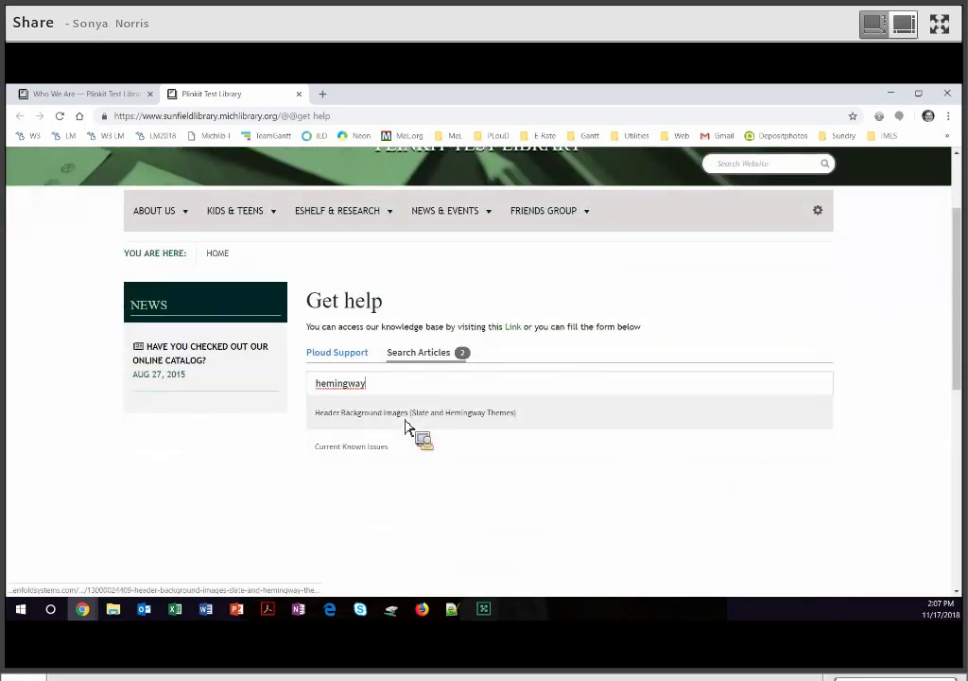
Open the Header Background Images (Slate and Hemingway Themes) article and read through its steps.
left_click(407, 426)
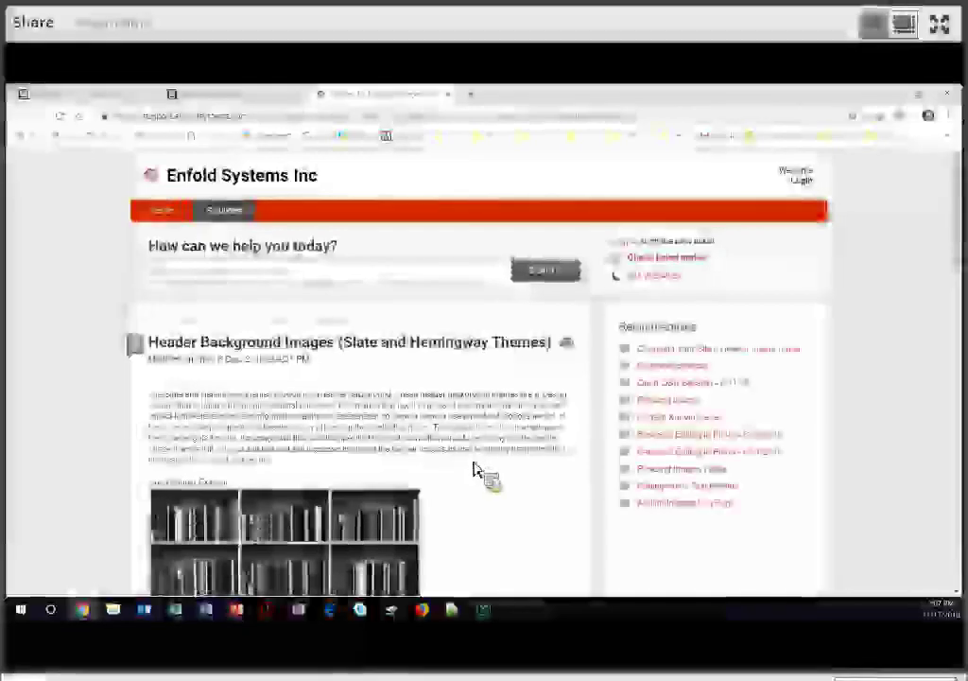
scroll(490, 470, "down", 2)
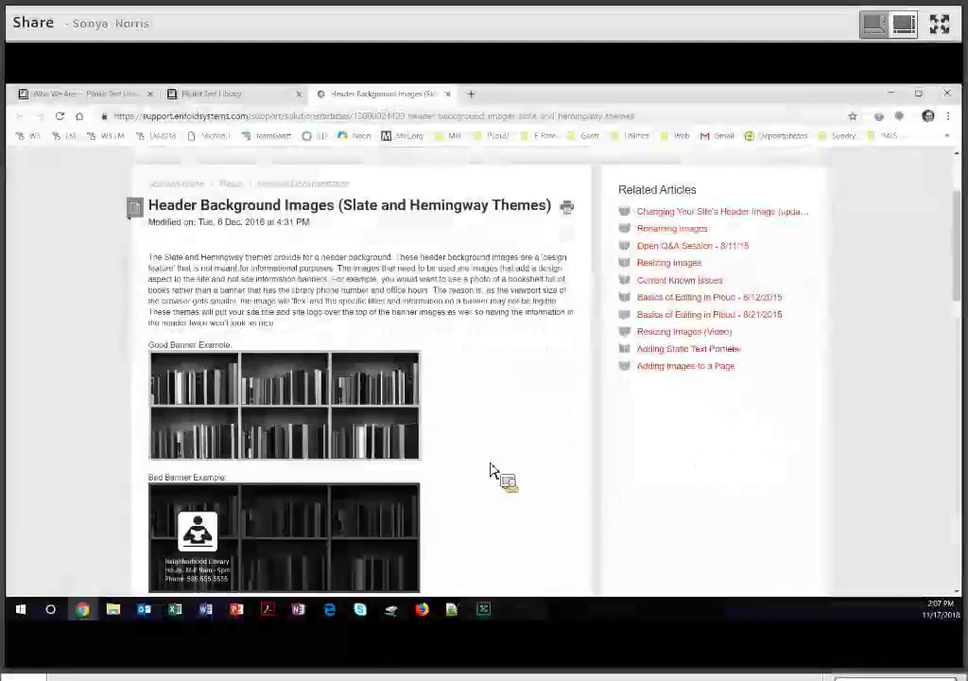
scroll(490, 470, "down", 3)
scroll(500, 471, "down", 5)
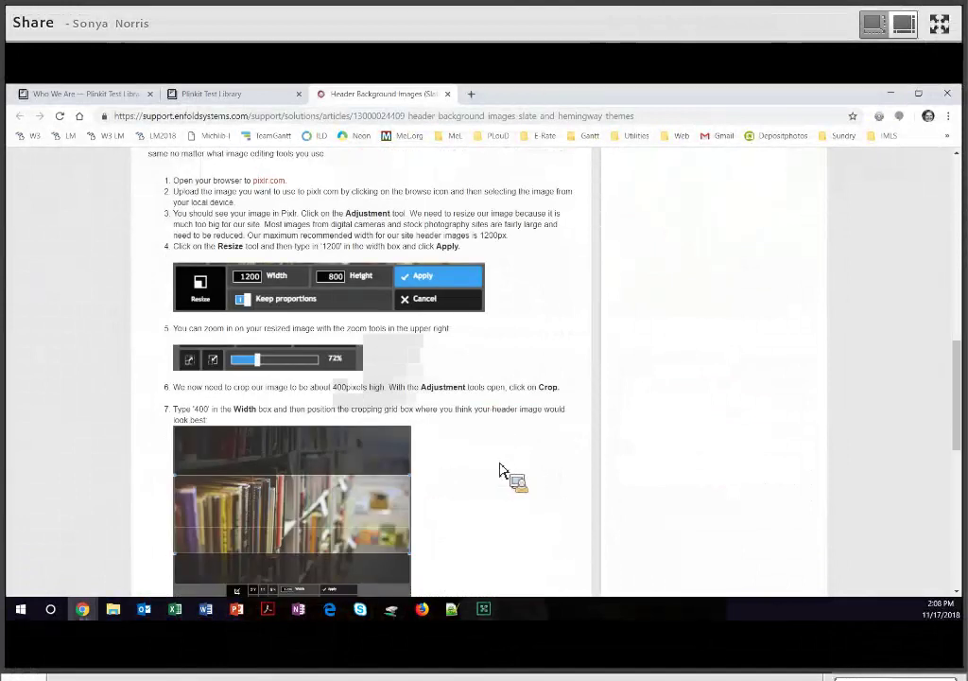
scroll(501, 470, "down", 4)
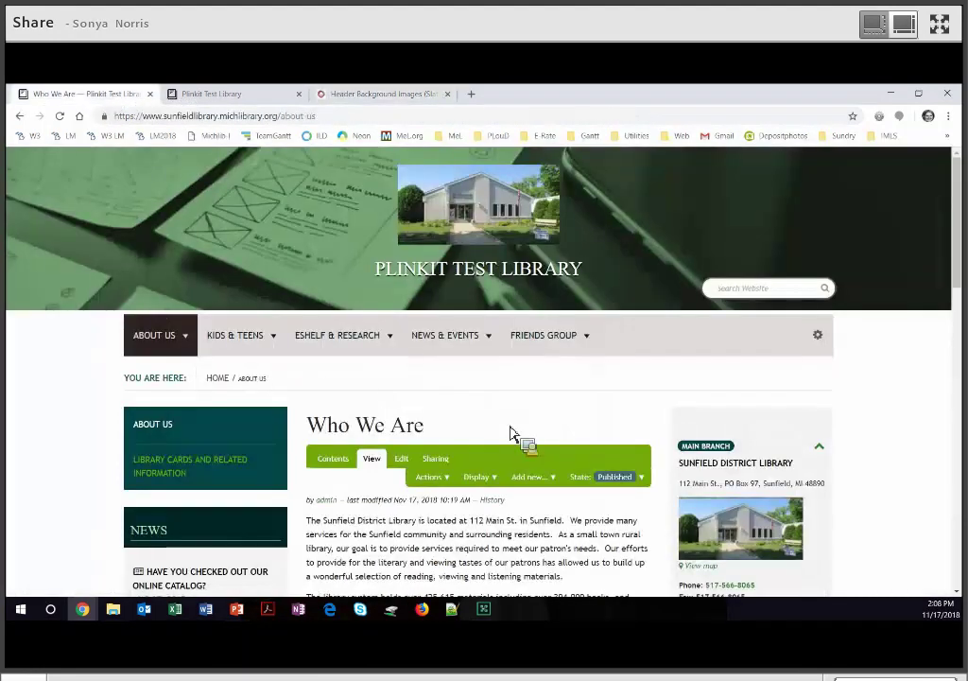
Switch back to the 'Who We Are — Plinkit Test Library' tab and review the page.
left_click(87, 95)
scroll(544, 440, "down", 2)
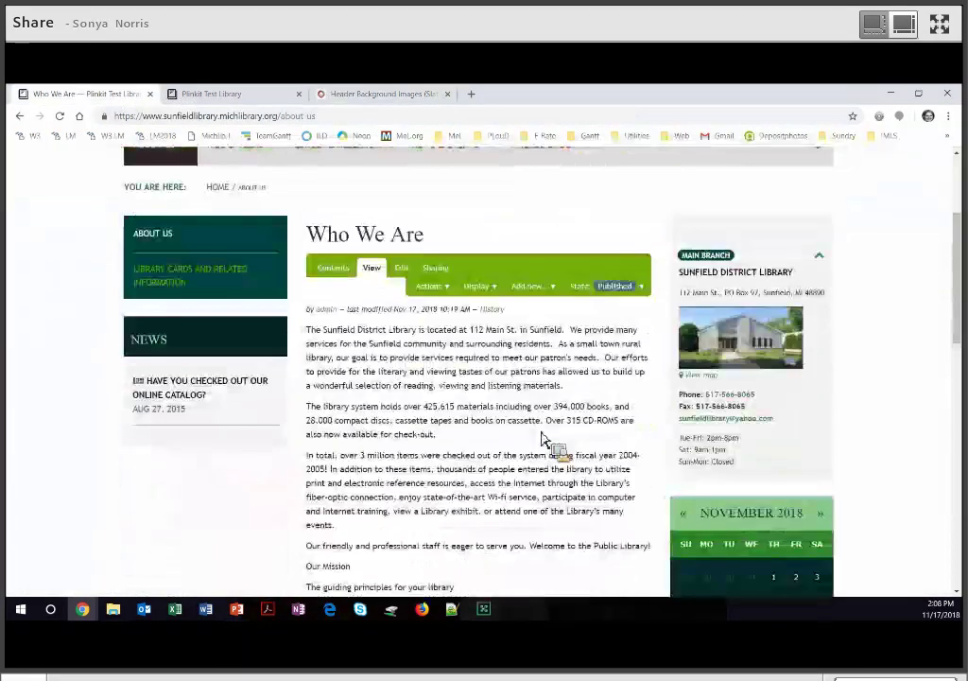
scroll(545, 438, "up", 2)
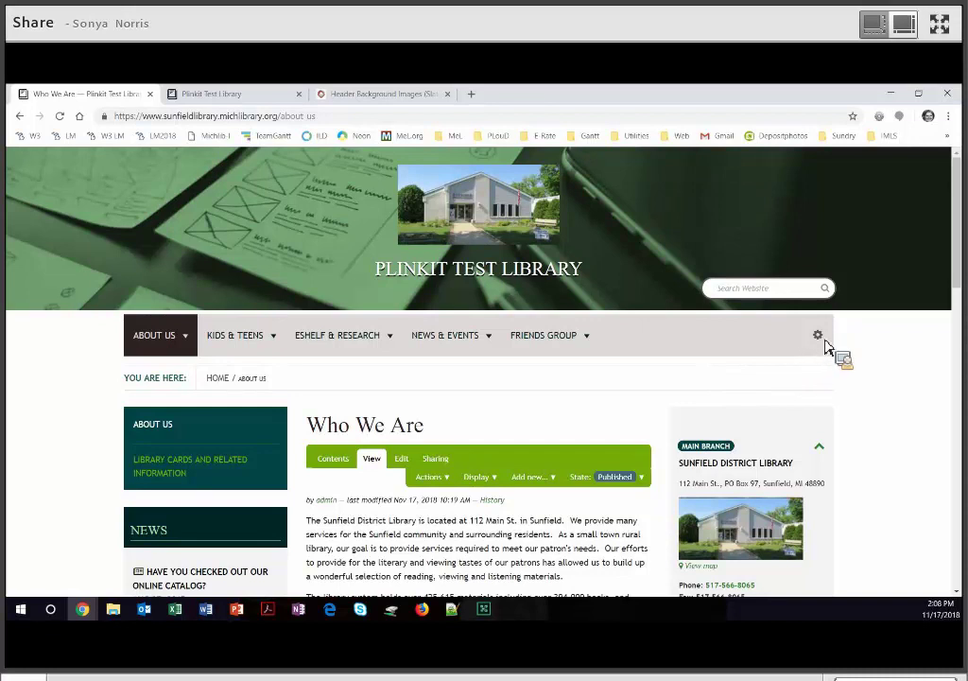
From the root folder contents, start adding a new Form.
left_click(818, 334)
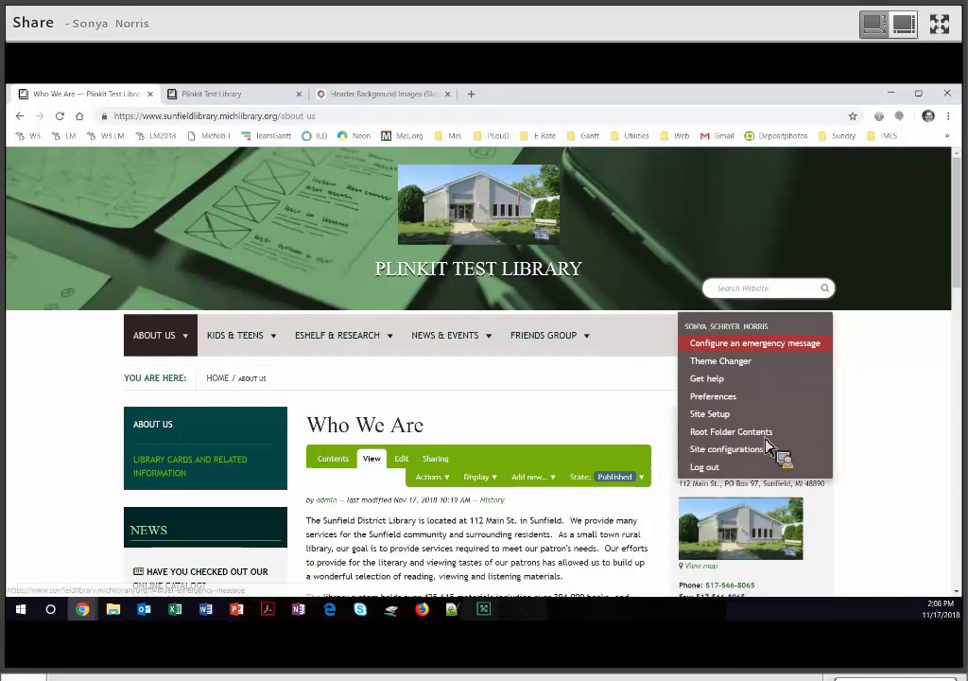
left_click(764, 438)
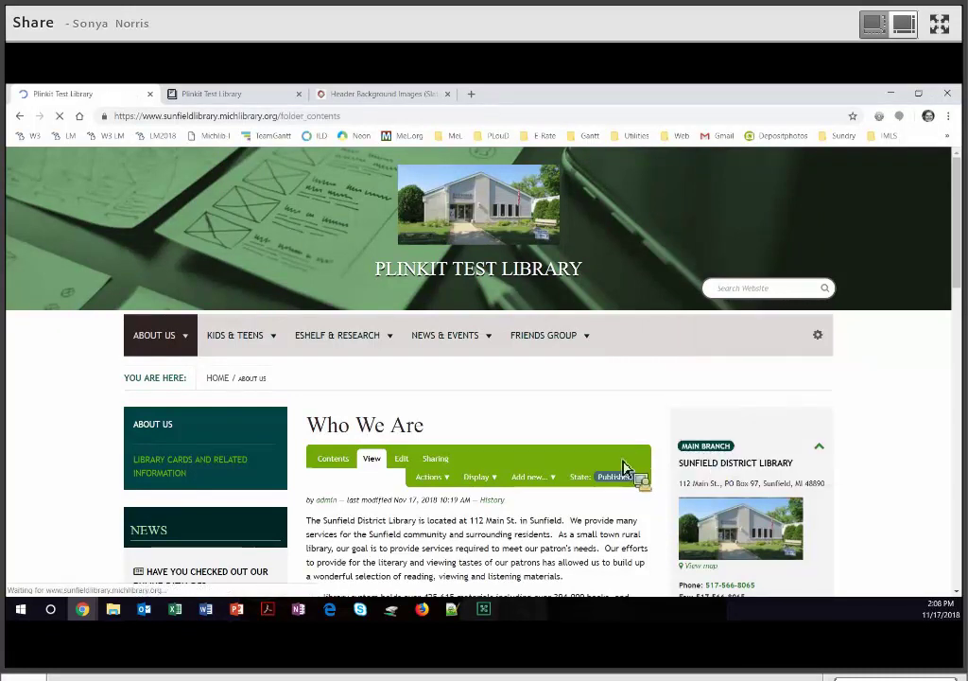
left_click(621, 456)
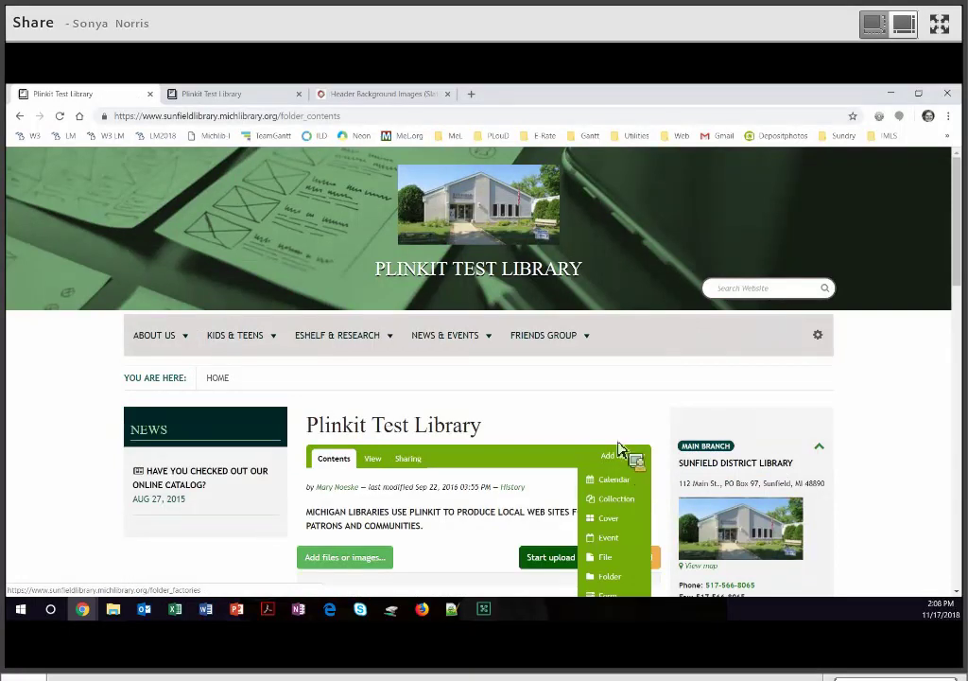
scroll(612, 422, "down", 2)
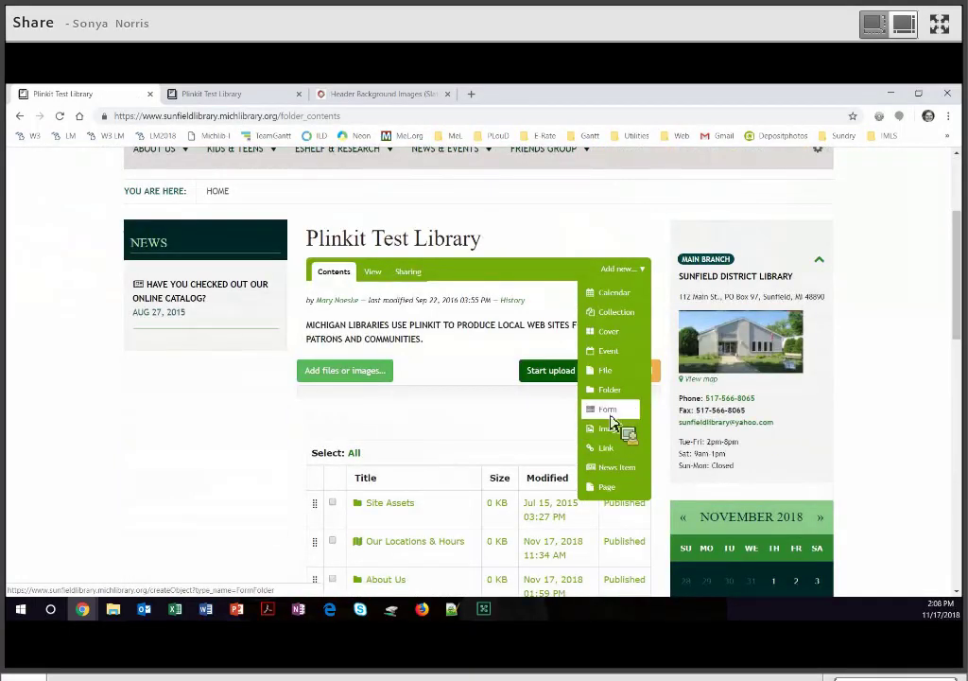
left_click(611, 416)
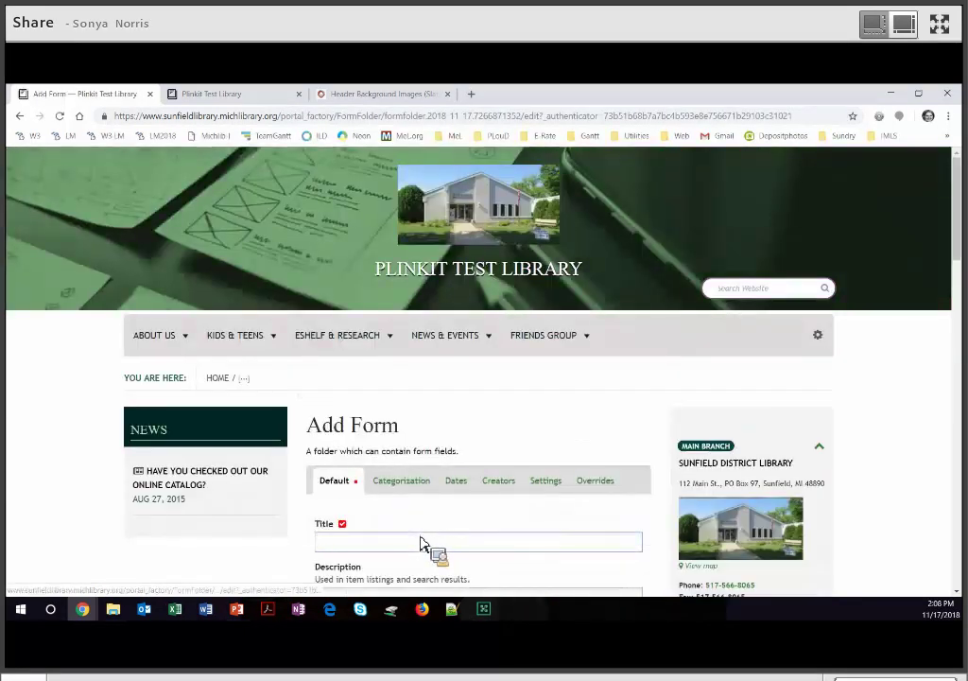
Title the form 'Contact Us', describe it as 'We want to hear from you!', and save.
type("Contact Us")
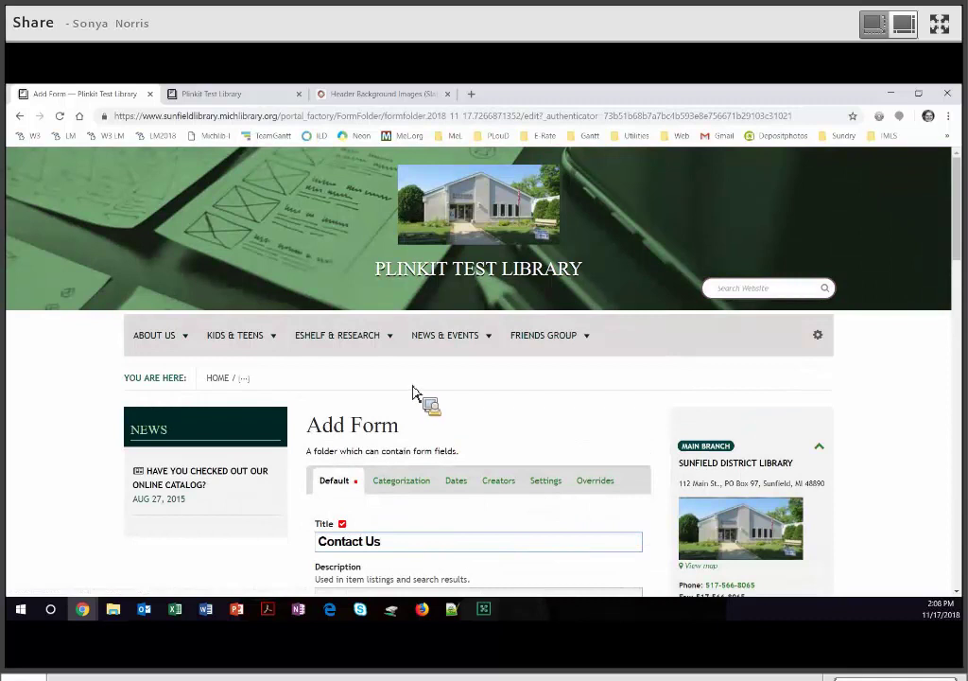
key("Tab")
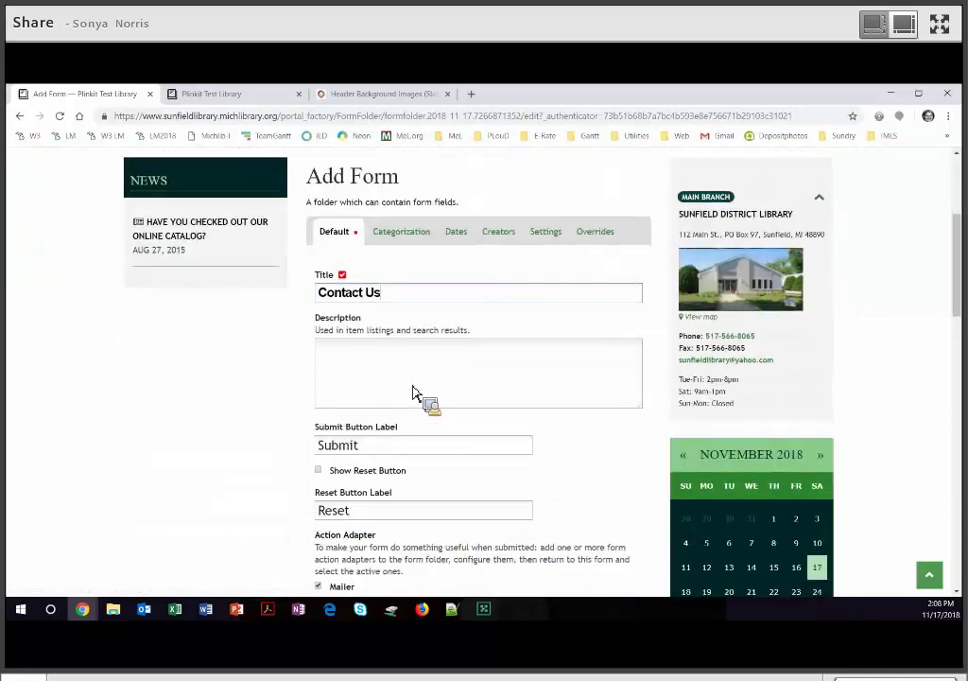
type("We want to hear from you!")
scroll(568, 430, "down", 1)
scroll(557, 440, "down", 3)
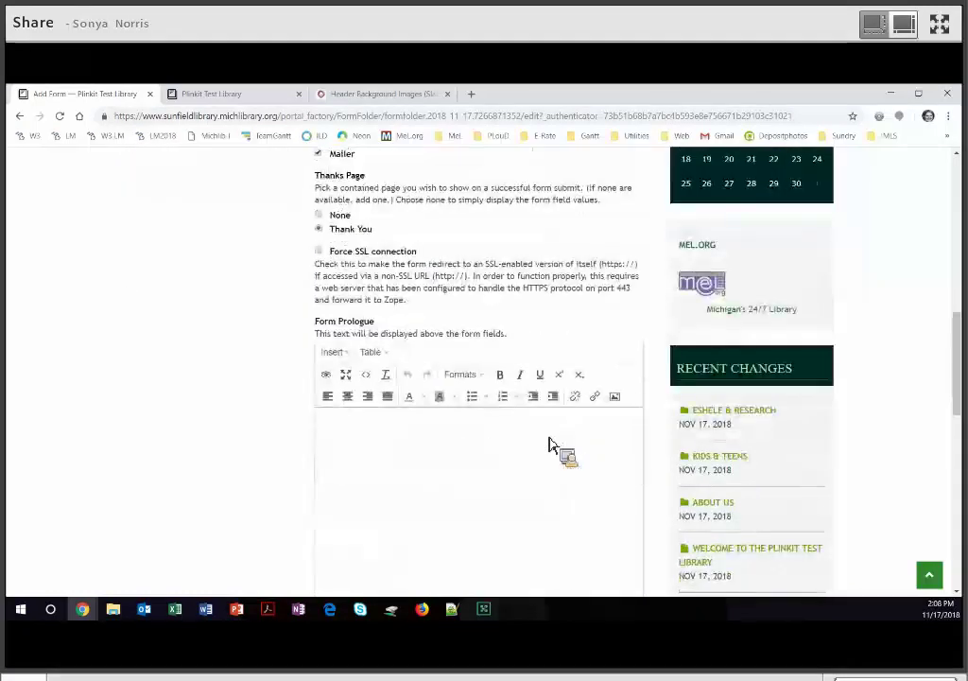
scroll(361, 371, "down", 4)
left_click(336, 336)
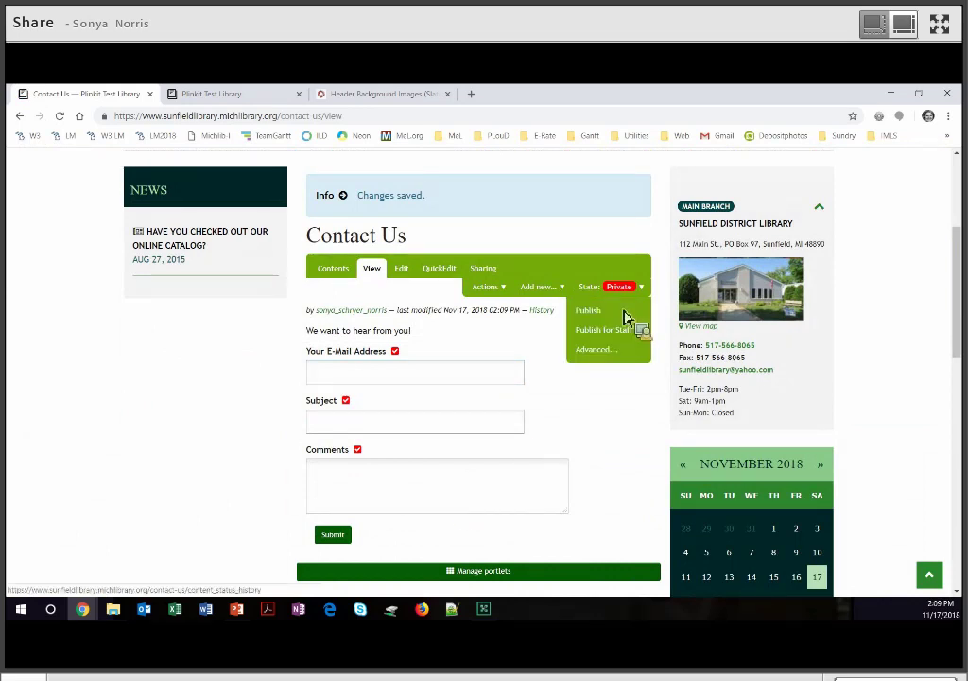
Change the Contact Us form's state to Published and open its Mailer item from Contents.
left_click(629, 317)
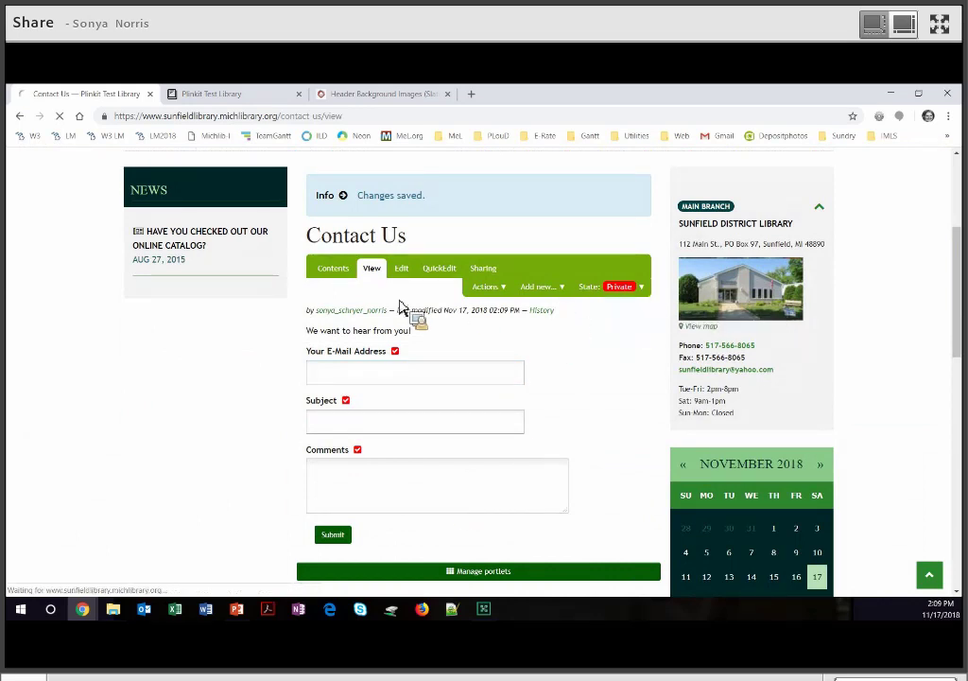
left_click(339, 278)
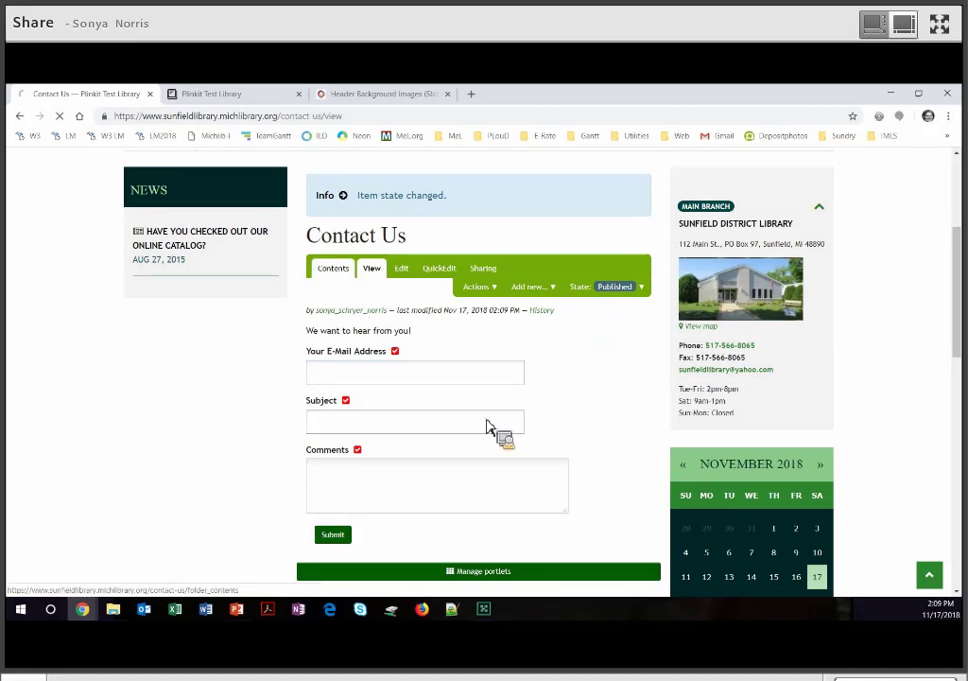
scroll(388, 346, "down", 3)
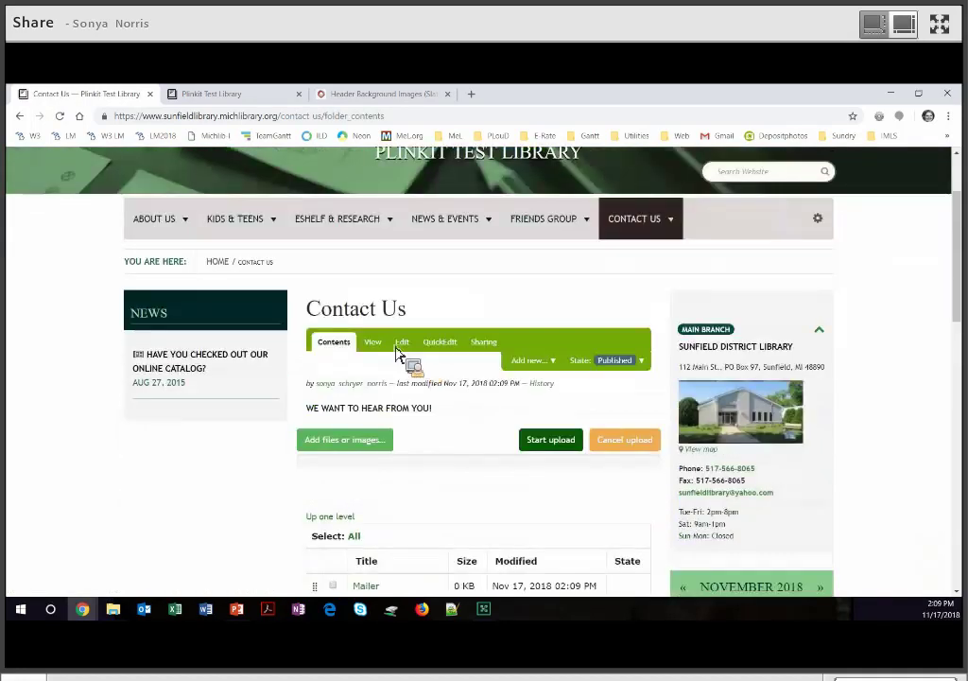
scroll(377, 346, "down", 1)
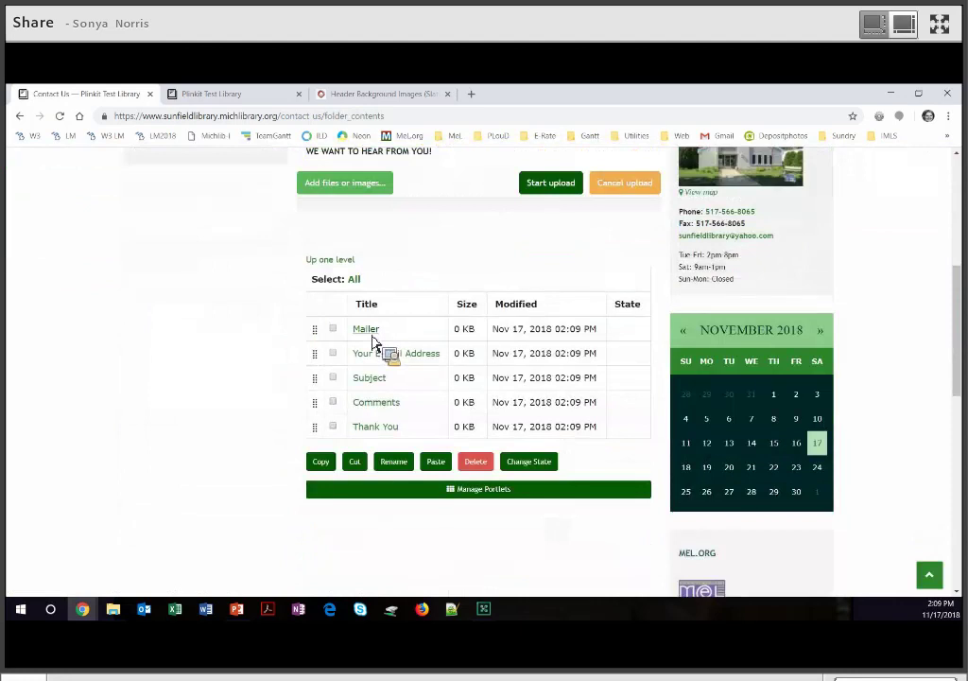
left_click(367, 331)
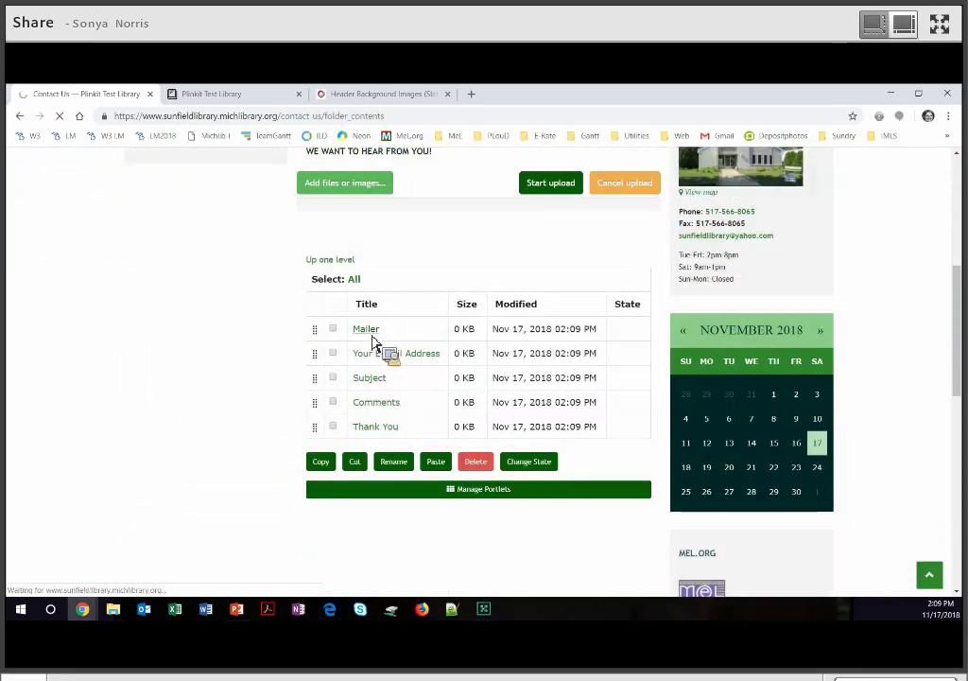
scroll(372, 282, "down", 2)
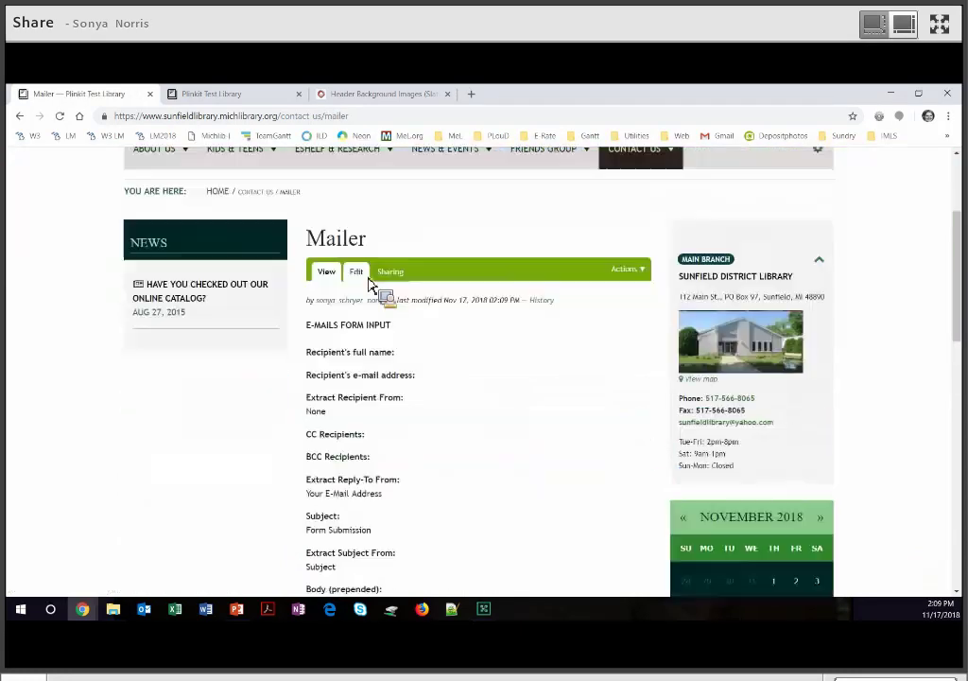
Set the Mailer recipient name to 'Library Director', enter the library's e-mail address, and save.
left_click(358, 273)
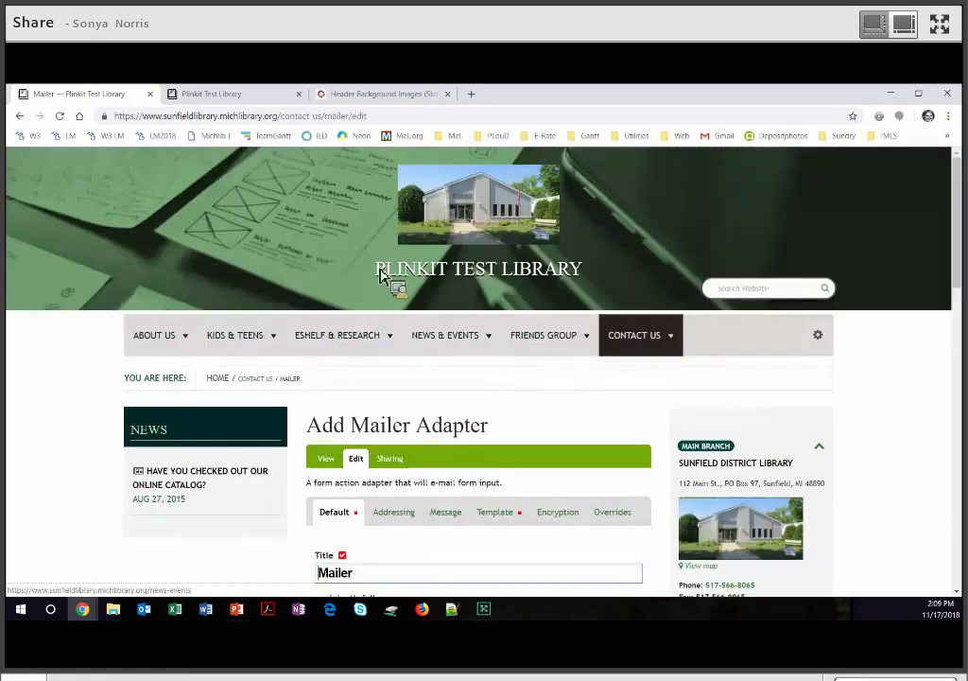
scroll(381, 274, "down", 4)
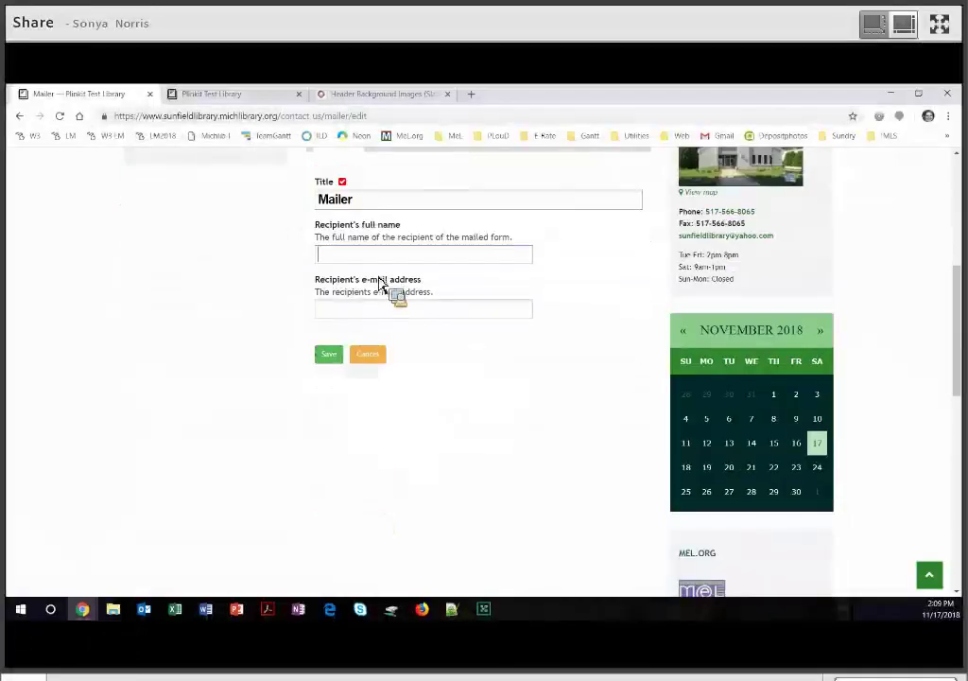
type("Library ")
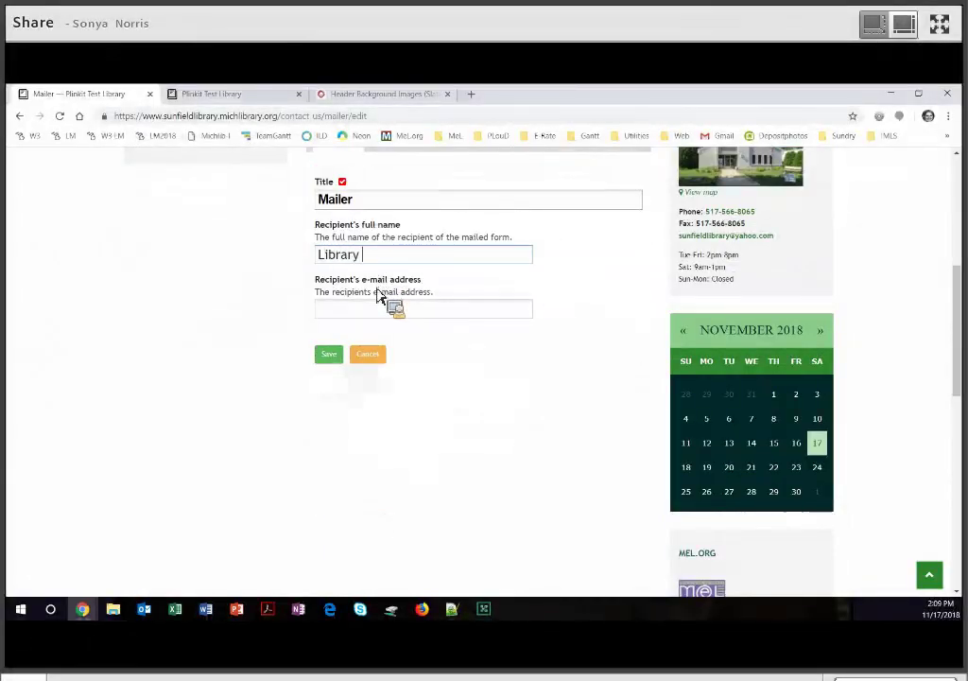
type("Direc")
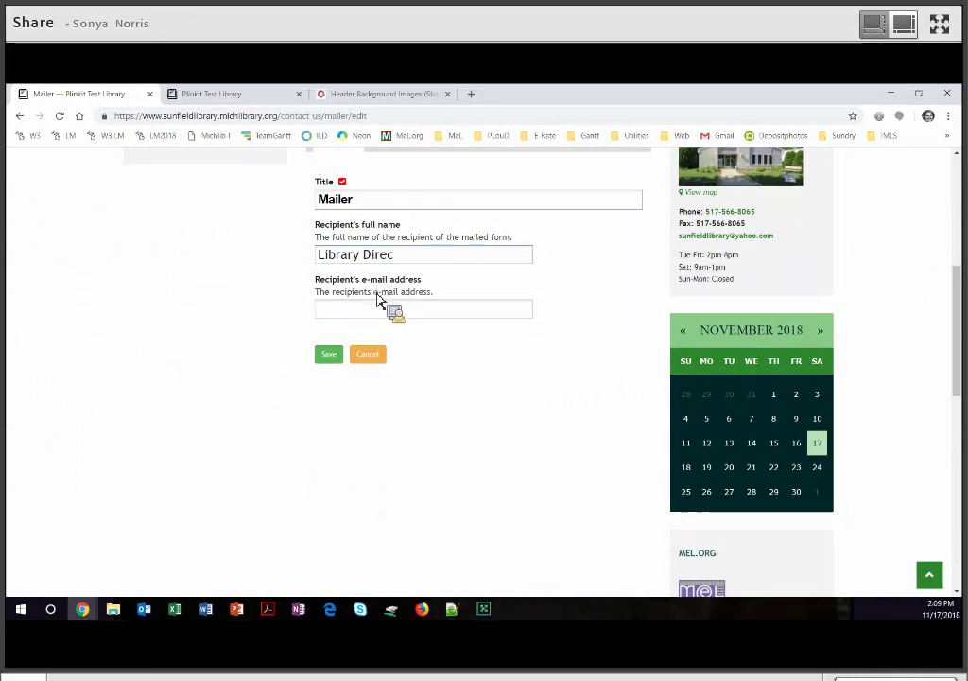
type("tor")
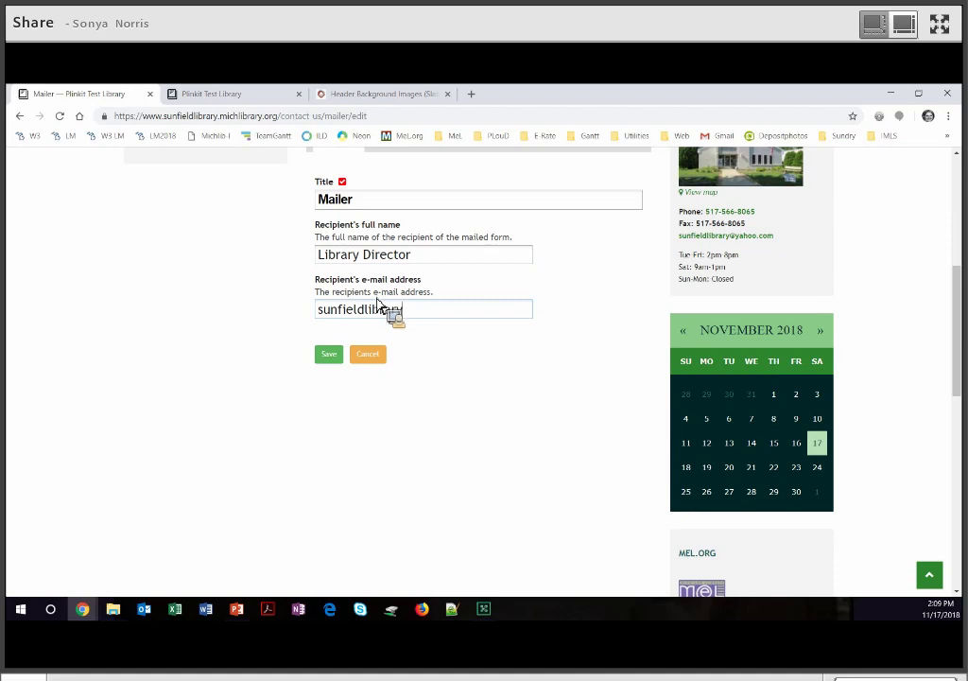
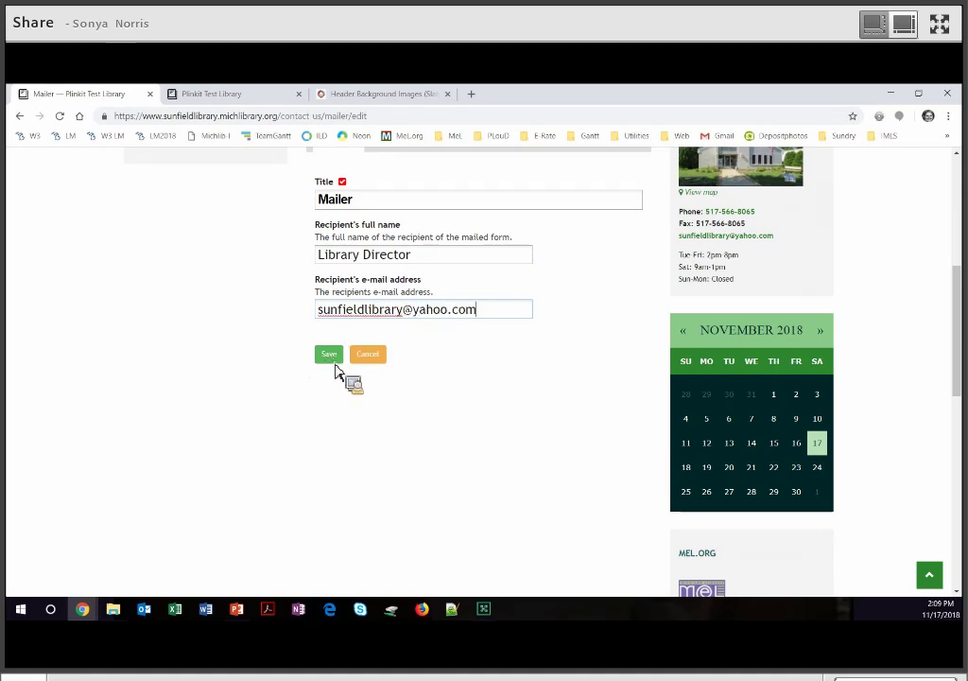
left_click(333, 359)
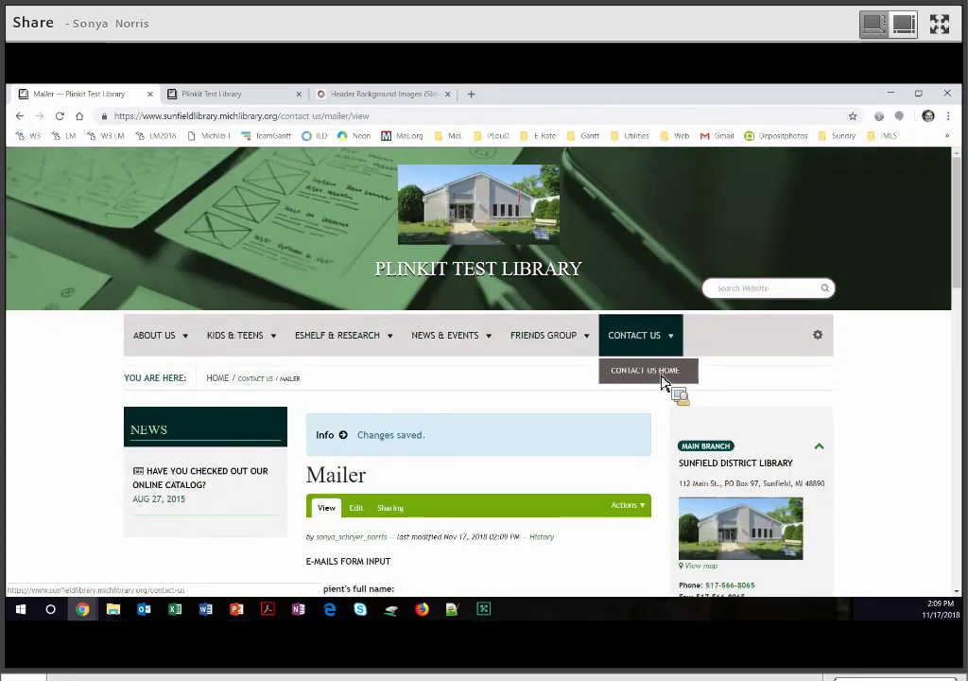
Go to Contact Us Home and review the e-mail, subject and comments fields.
left_click(665, 375)
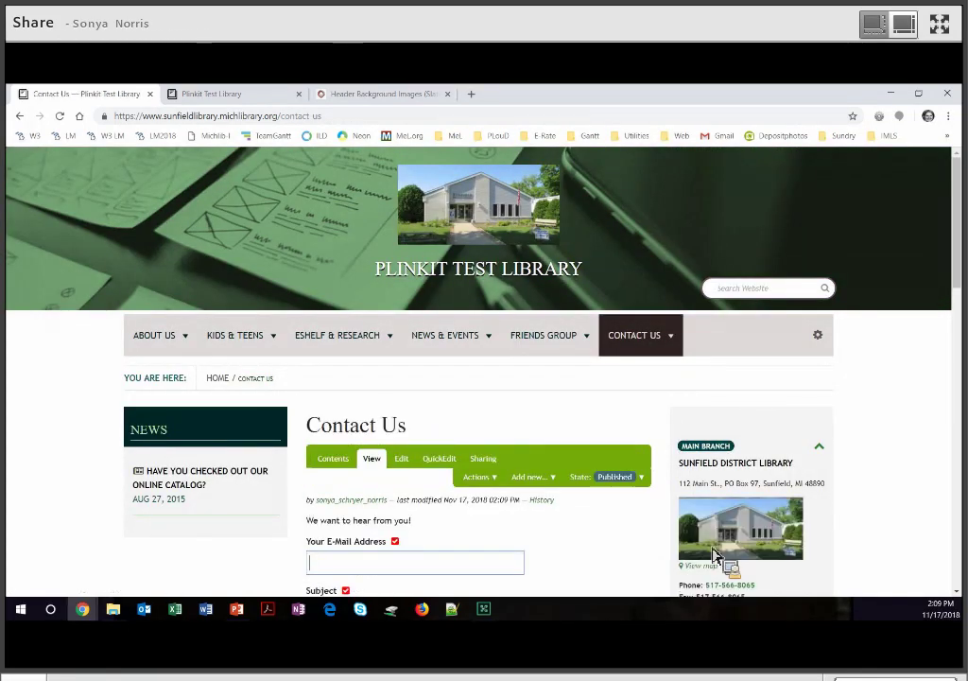
scroll(714, 556, "down", 2)
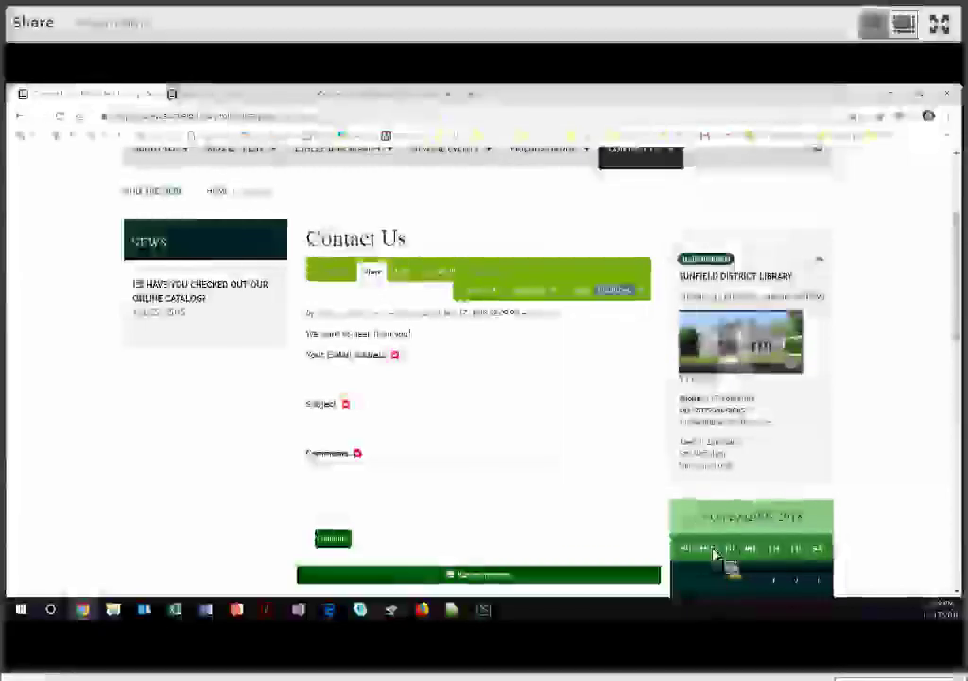